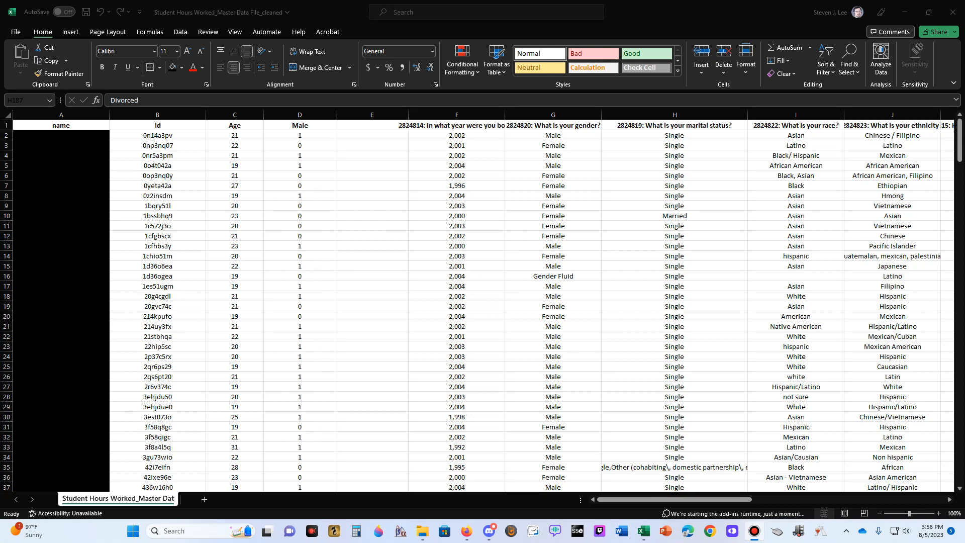
pyautogui.click(675, 116)
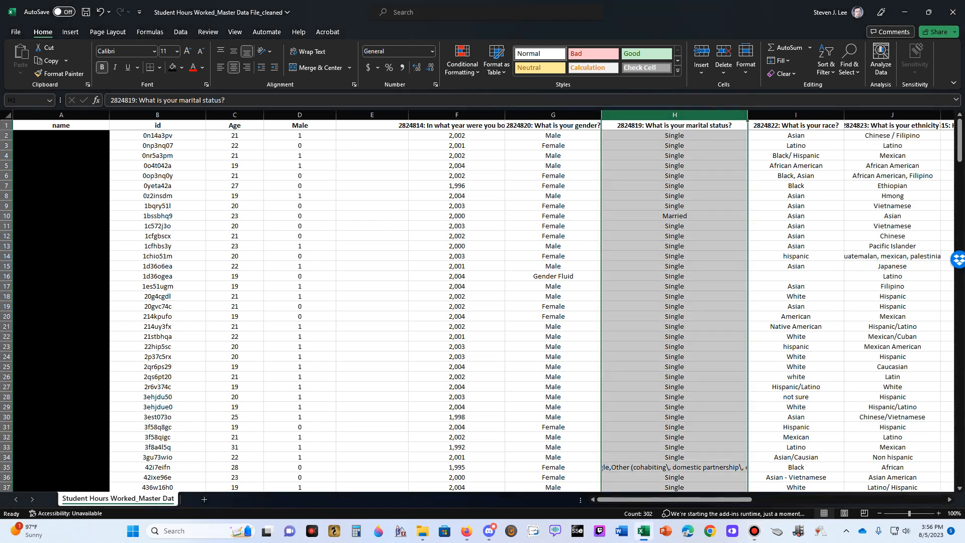
pyautogui.click(675, 135)
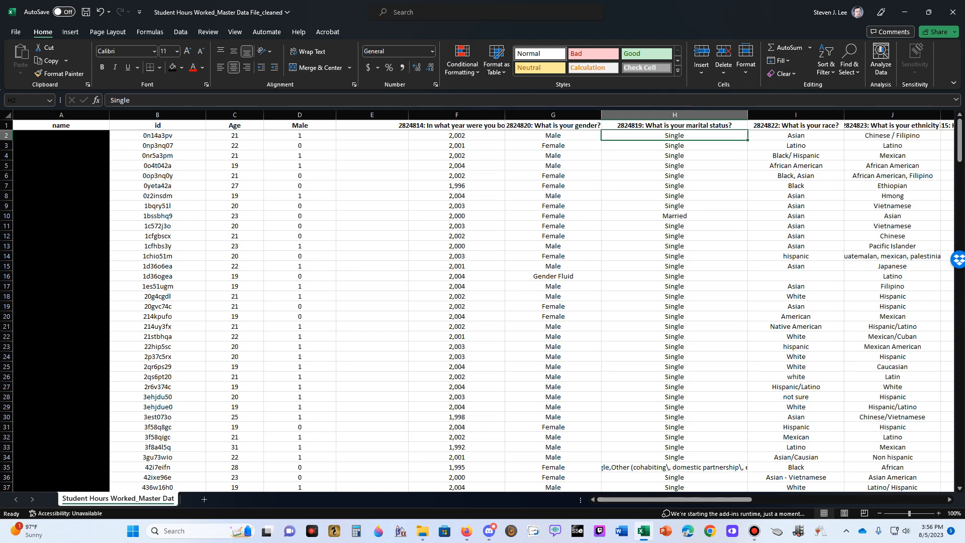
pyautogui.click(674, 115)
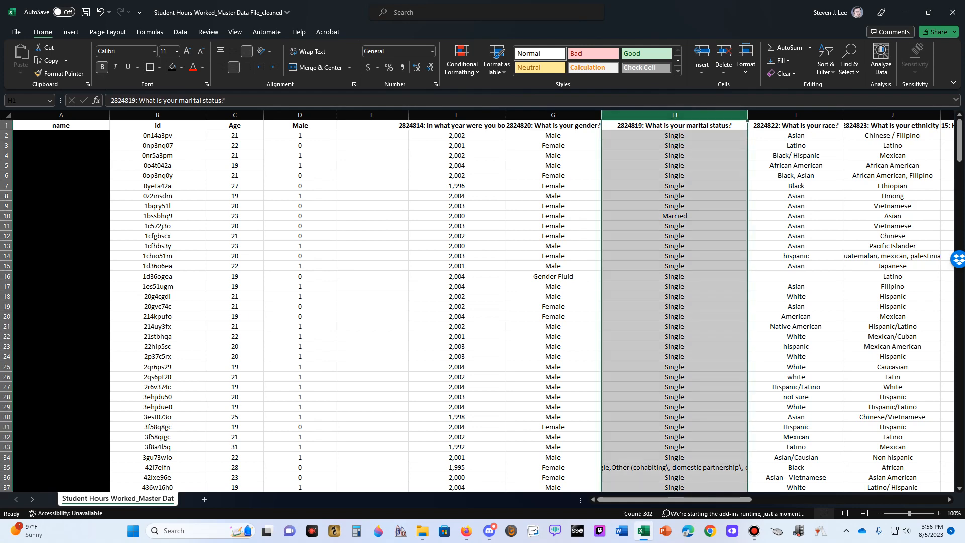
pyautogui.click(675, 135)
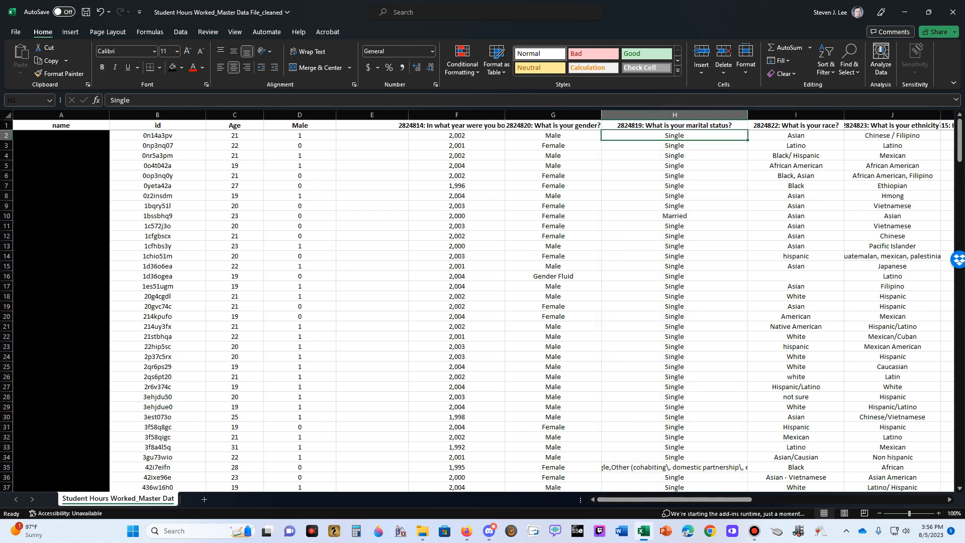
pyautogui.click(372, 125)
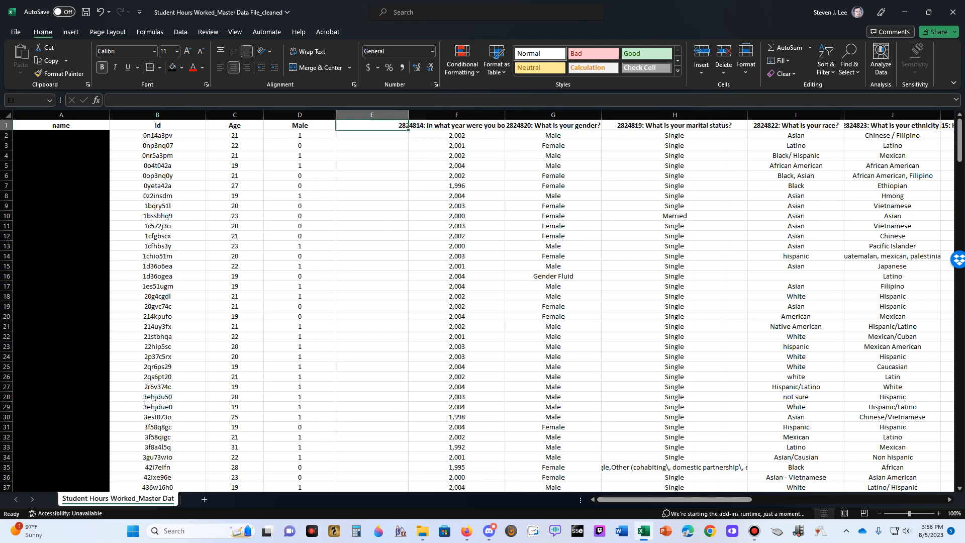
# Sort the whole data set by the marital status column from A to Z, expanding the selection to the adjacent columns
pyautogui.click(675, 115)
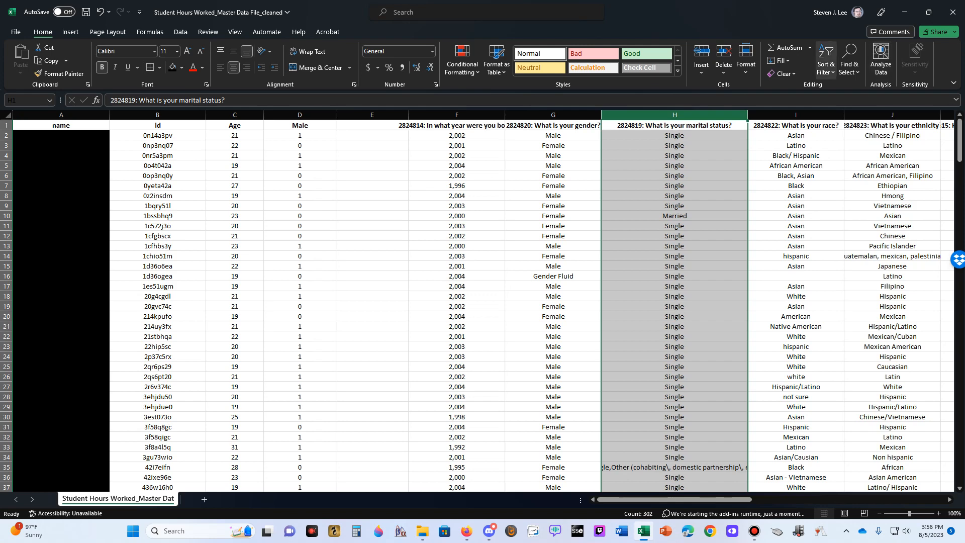
pyautogui.click(825, 64)
pyautogui.click(850, 88)
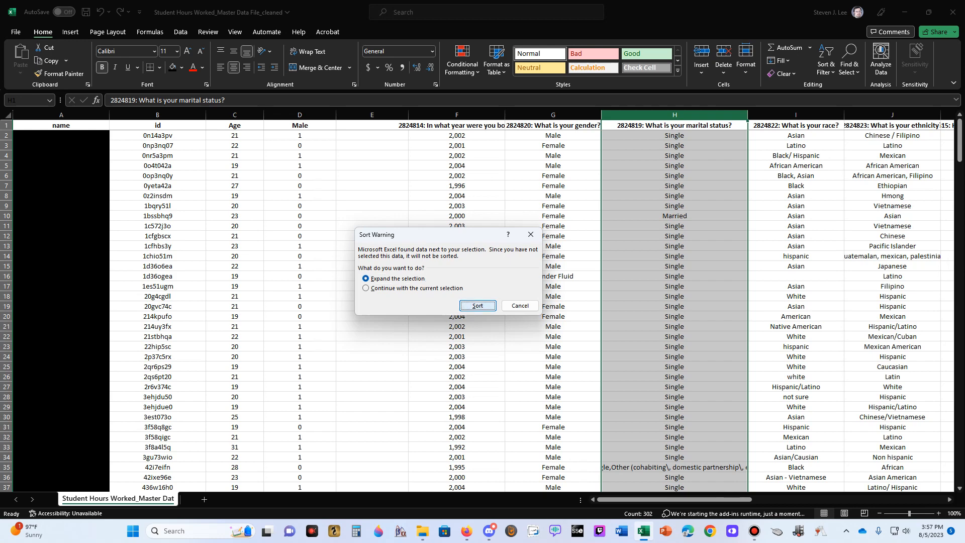
pyautogui.click(478, 305)
# Examine the sorted marital status entries through the last row, including the combined answers in H302 and H12
pyautogui.click(674, 135)
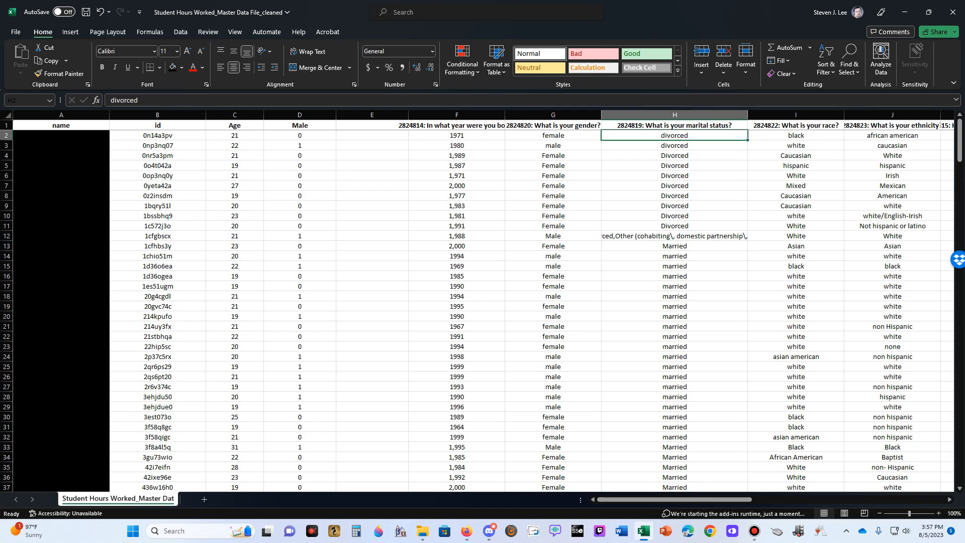
pyautogui.scroll(-20, 483, 302)
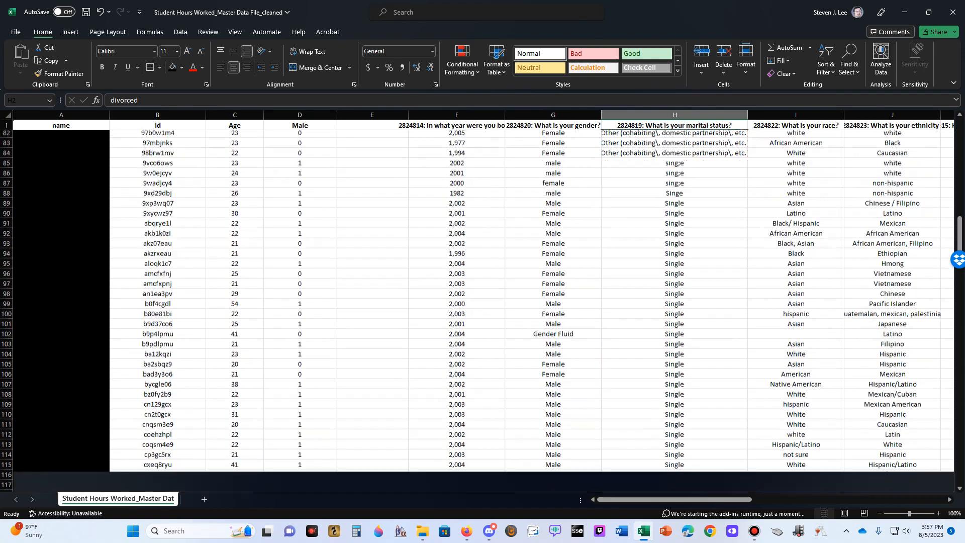
pyautogui.scroll(-20, 483, 302)
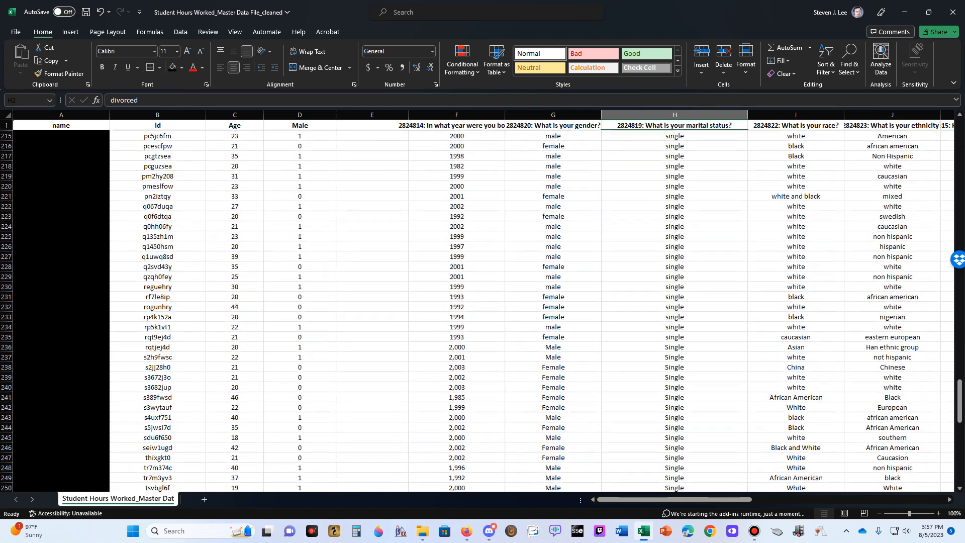
pyautogui.scroll(-19, 482, 301)
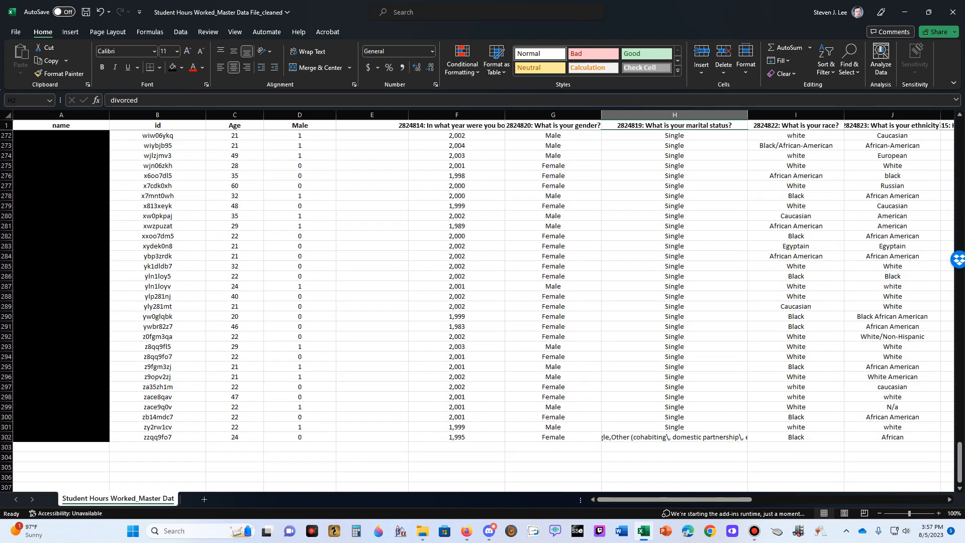
pyautogui.scroll(-5, 482, 302)
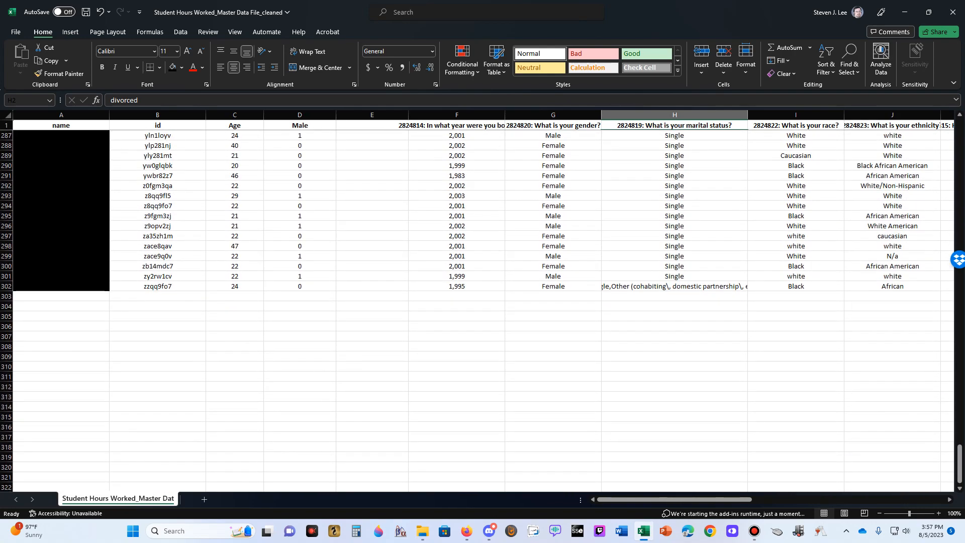
pyautogui.click(674, 286)
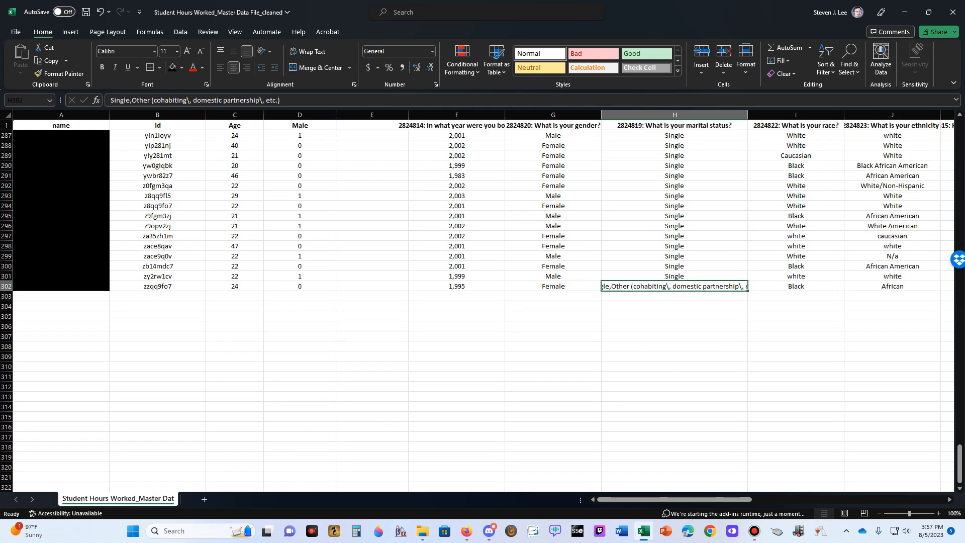
pyautogui.scroll(20, 482, 302)
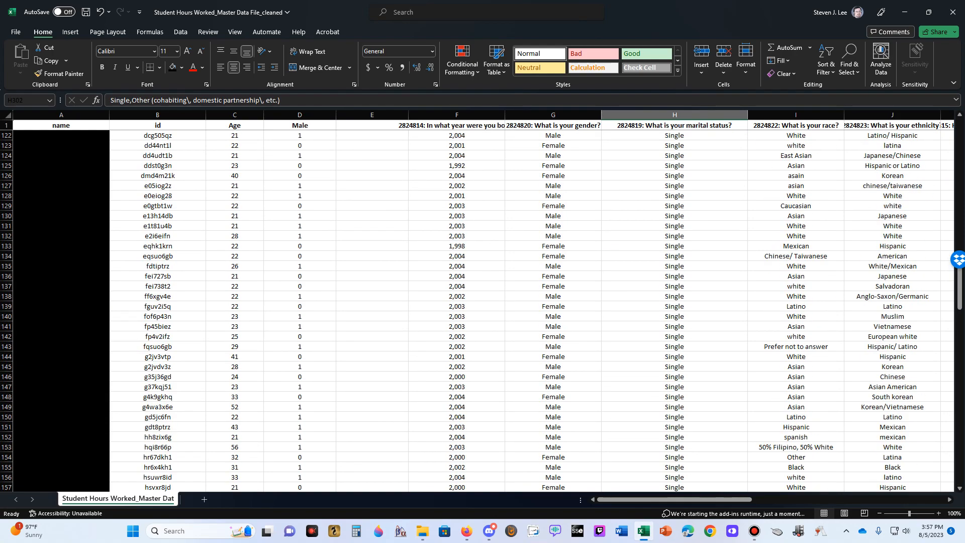
pyautogui.click(675, 236)
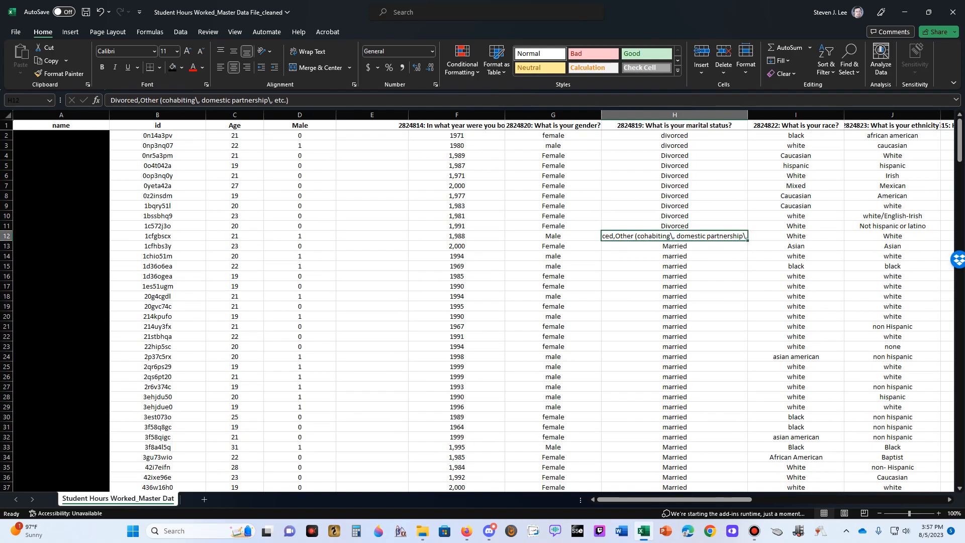
pyautogui.scroll(-20, 483, 302)
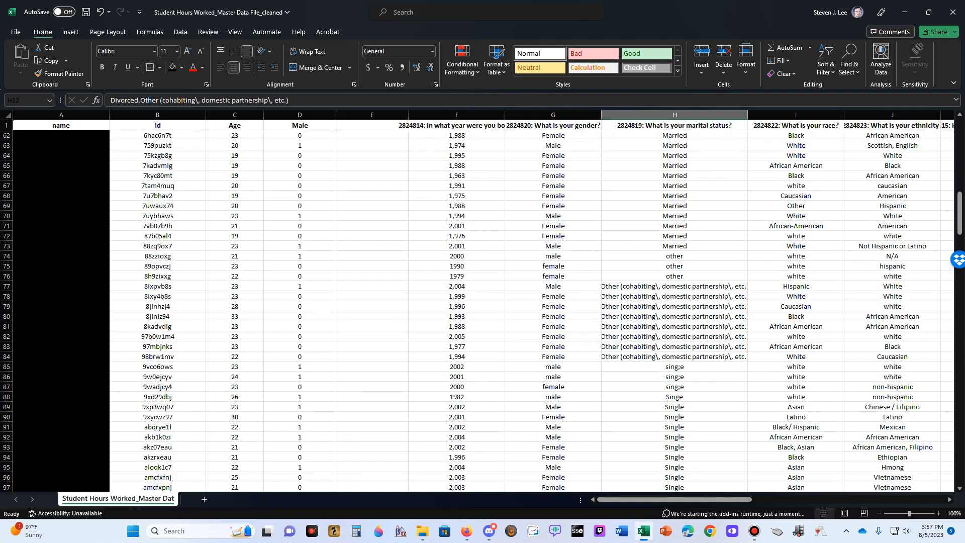
# Examine the "Other (cohabiting, domestic partnership, etc.)" entries in the marital status column from H77 downward
pyautogui.click(674, 286)
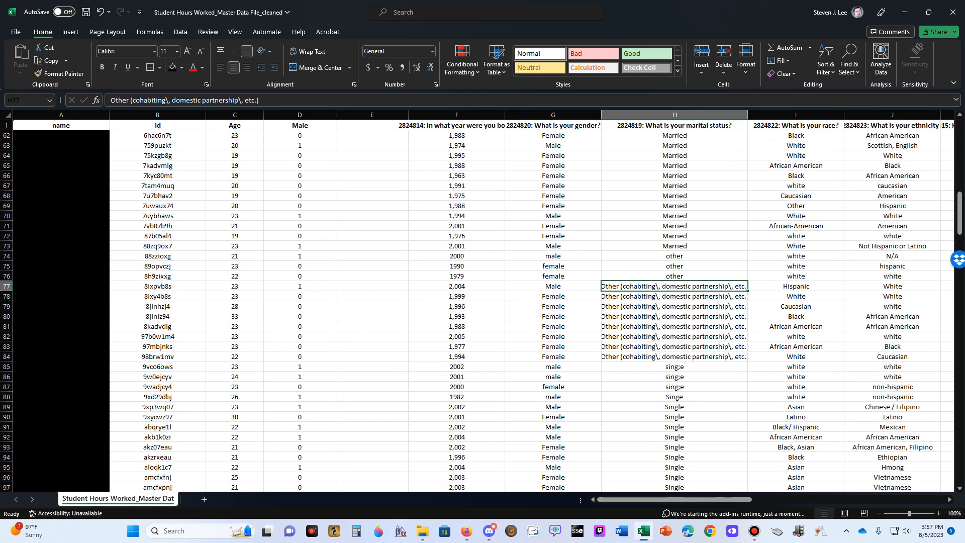
pyautogui.press('Down')
pyautogui.press('Up')
pyautogui.press('Down')
pyautogui.press('Down')
pyautogui.press('Down')
pyautogui.press('Down')
pyautogui.press('Down')
pyautogui.press('Down')
pyautogui.press('Down')
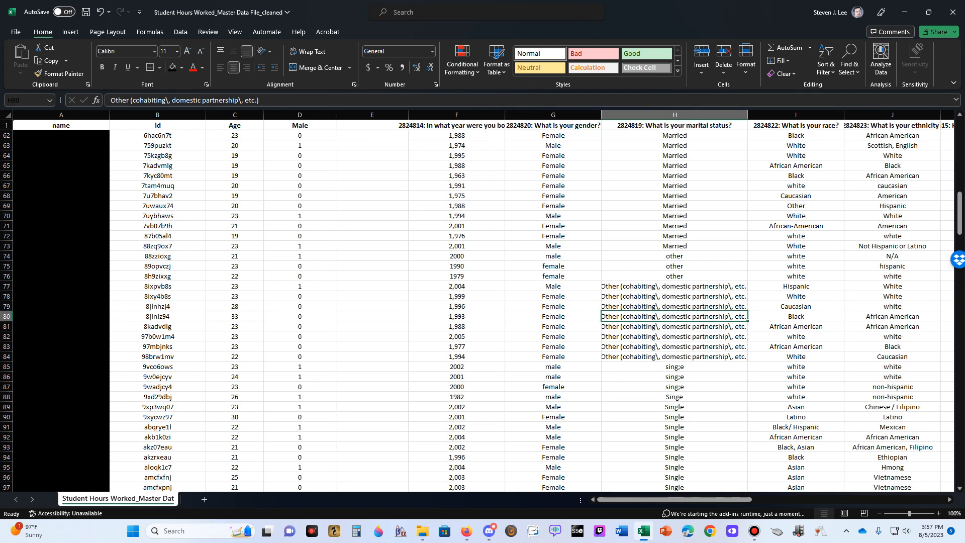
pyautogui.press('Up')
pyautogui.press('Up')
pyautogui.press('Up')
pyautogui.press('Up')
pyautogui.press('Up')
pyautogui.press('Up')
pyautogui.press('Up')
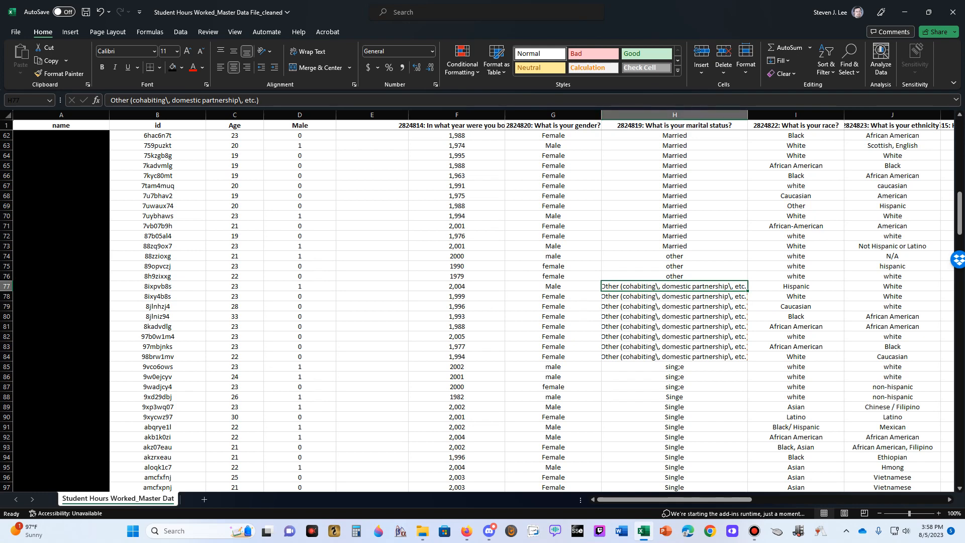
pyautogui.click(675, 296)
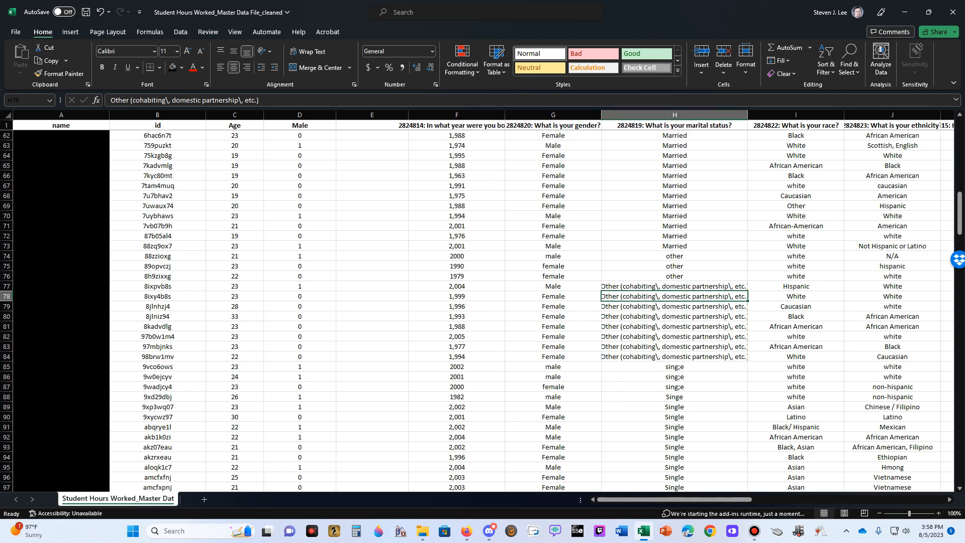
pyautogui.click(674, 287)
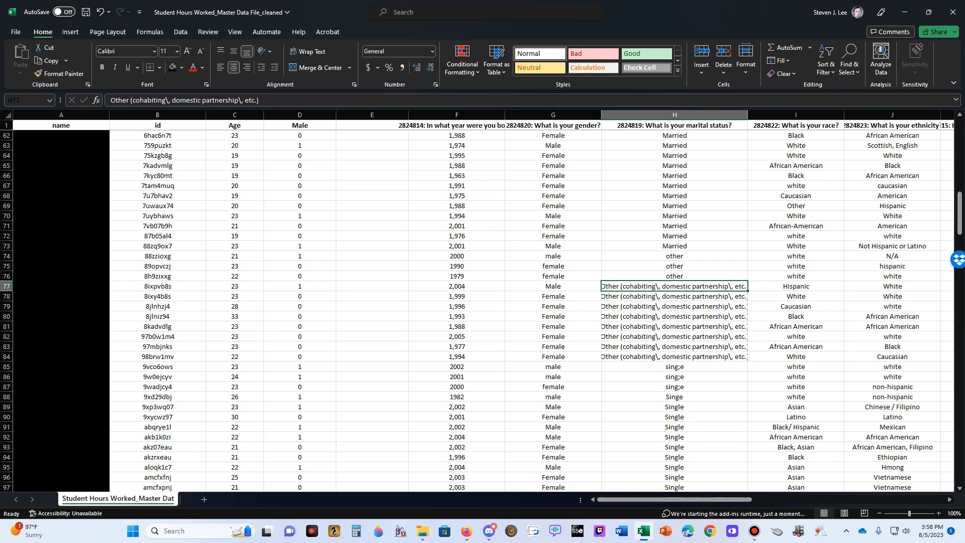
pyautogui.press('Down')
pyautogui.press('Down')
pyautogui.press('Down')
pyautogui.press('Down')
pyautogui.press('Down')
pyautogui.press('Down')
pyautogui.press('Down')
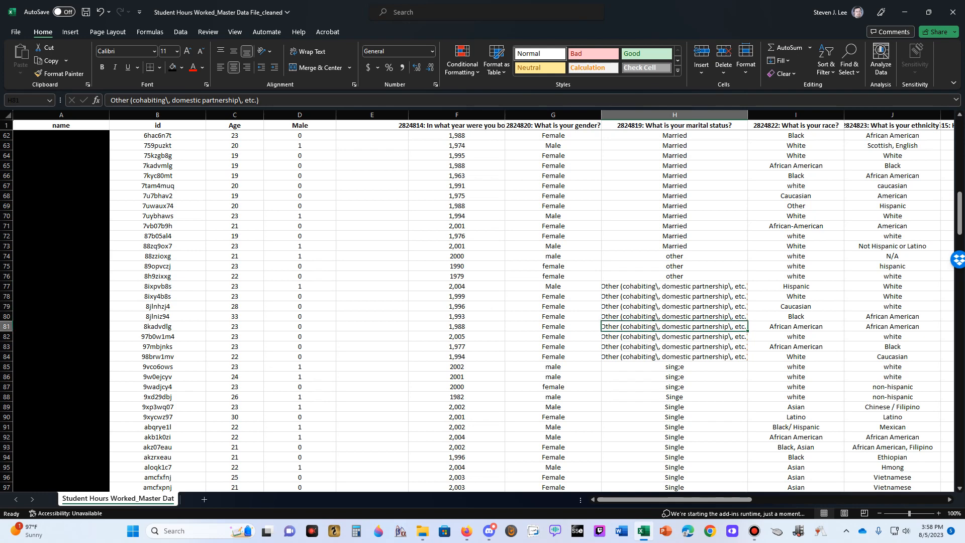
pyautogui.press('Up')
pyautogui.press('Up')
pyautogui.press('Up')
pyautogui.press('Up')
pyautogui.press('Up')
pyautogui.press('Up')
pyautogui.press('Up')
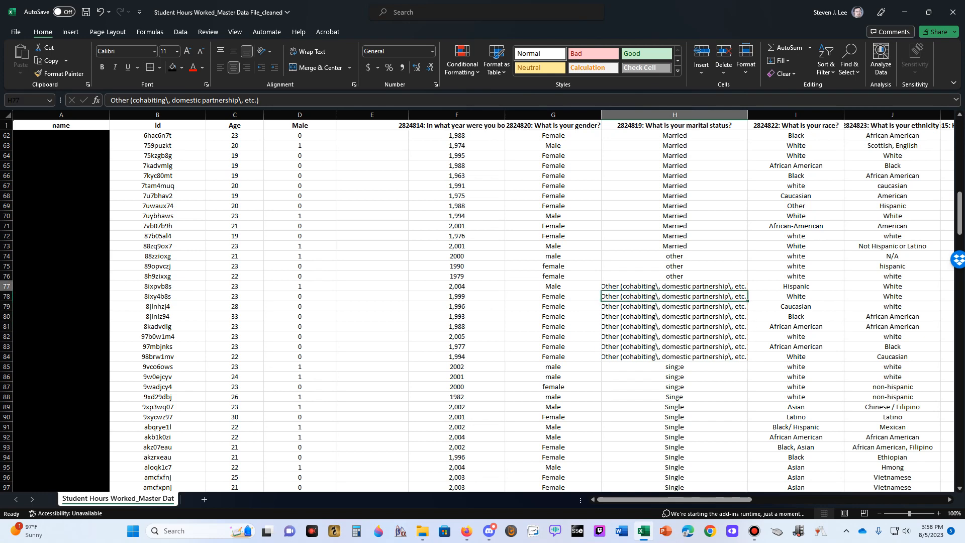
# Compare the short "other" entries in H74:H76 with the longer wording in H77 and the Married entries above
pyautogui.press('Up')
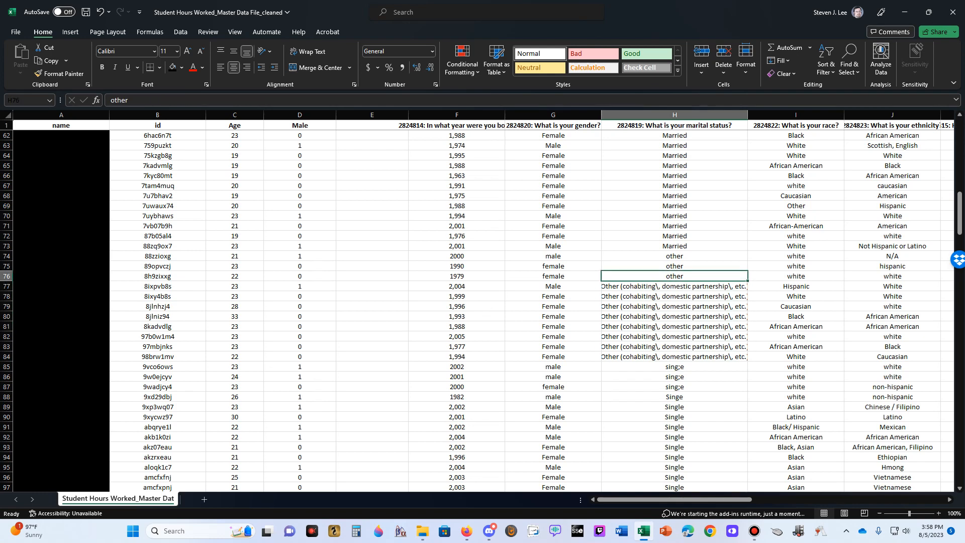
pyautogui.press('Up')
pyautogui.press('Up')
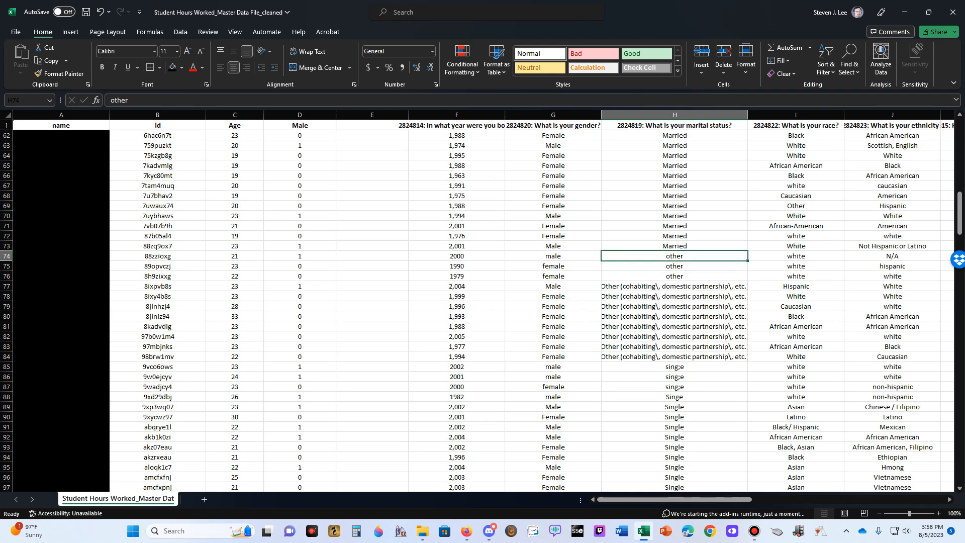
pyautogui.press('Down')
pyautogui.press('Down')
pyautogui.press('Down')
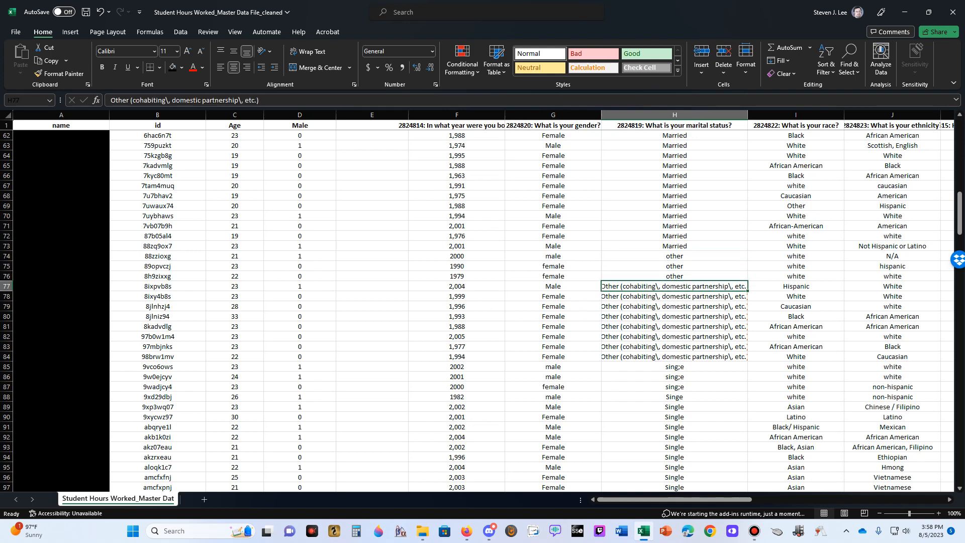
pyautogui.press('Up')
pyautogui.press('Up')
pyautogui.press('Up')
pyautogui.press('Up')
pyautogui.press('Up')
pyautogui.press('Up')
pyautogui.press('Up')
pyautogui.press('Up')
pyautogui.press('Up')
pyautogui.press('Up')
pyautogui.press('Up')
pyautogui.press('Up')
pyautogui.press('Up')
pyautogui.press('Up')
pyautogui.press('Up')
pyautogui.press('Down')
pyautogui.press('Down')
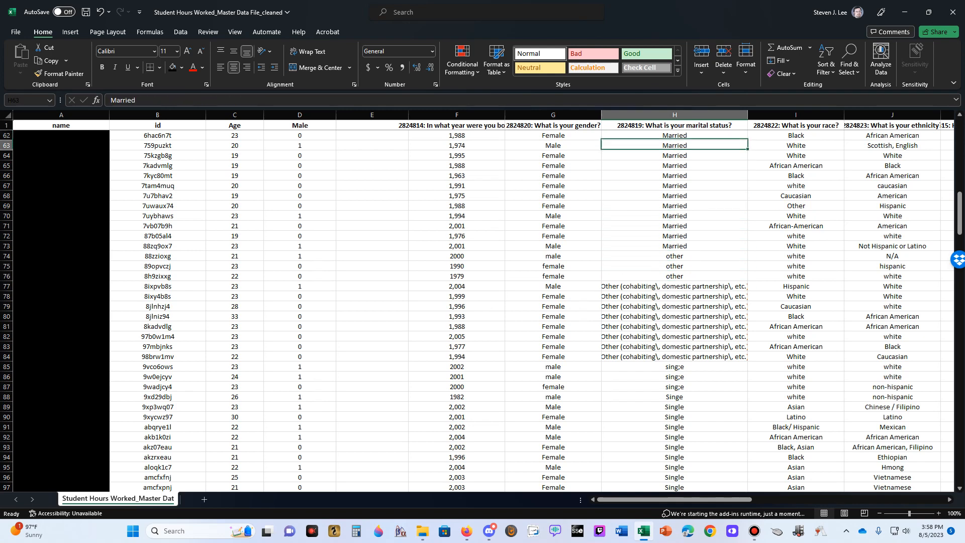
# Replace the misspelled marital status entries in H85 through H88 with "Single"
pyautogui.press('Down')
pyautogui.press('Down')
pyautogui.press('Down')
pyautogui.press('Down')
pyautogui.press('Down')
pyautogui.press('Down')
pyautogui.press('Down')
pyautogui.press('Down')
pyautogui.press('Down')
pyautogui.press('Down')
pyautogui.press('Down')
pyautogui.press('Down')
pyautogui.press('Down')
pyautogui.press('Down')
pyautogui.press('Down')
pyautogui.press('Down')
pyautogui.press('Down')
pyautogui.press('Down')
pyautogui.press('Down')
pyautogui.press('Down')
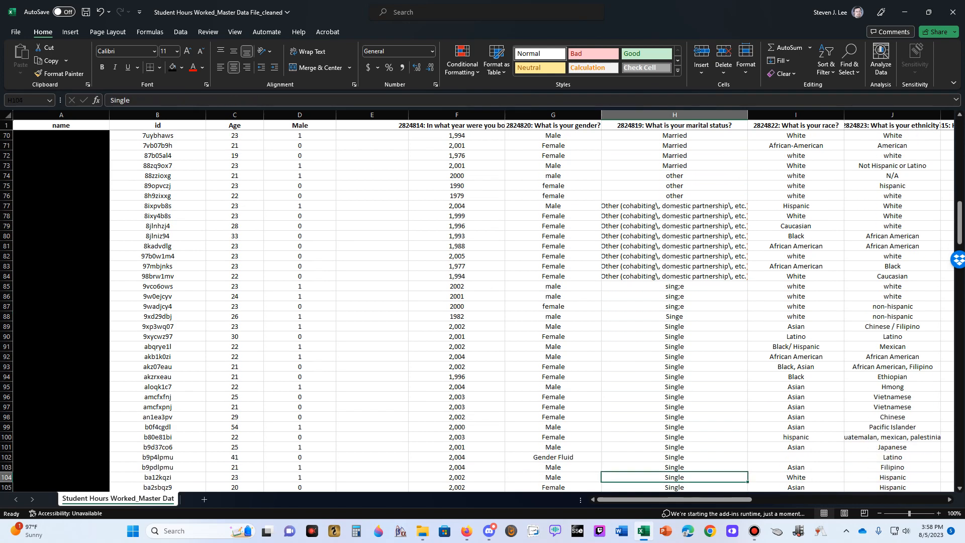
pyautogui.press('Up')
pyautogui.press('Up')
pyautogui.press('Up')
pyautogui.press('Up')
pyautogui.press('Up')
pyautogui.press('Up')
pyautogui.press('Up')
pyautogui.press('Up')
pyautogui.press('Up')
pyautogui.press('Up')
pyautogui.press('Up')
pyautogui.press('Up')
pyautogui.press('Up')
pyautogui.press('Up')
pyautogui.press('Up')
pyautogui.press('Up')
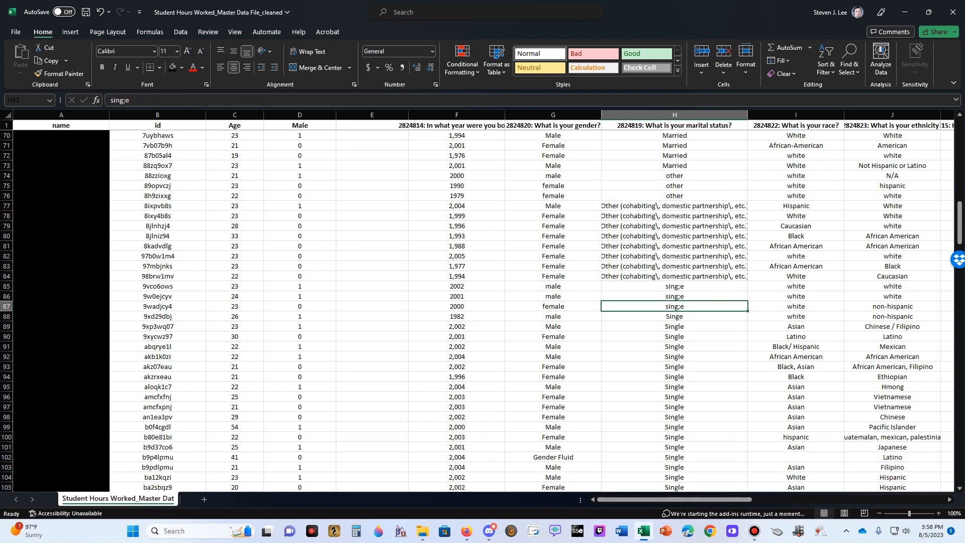
pyautogui.press('Up')
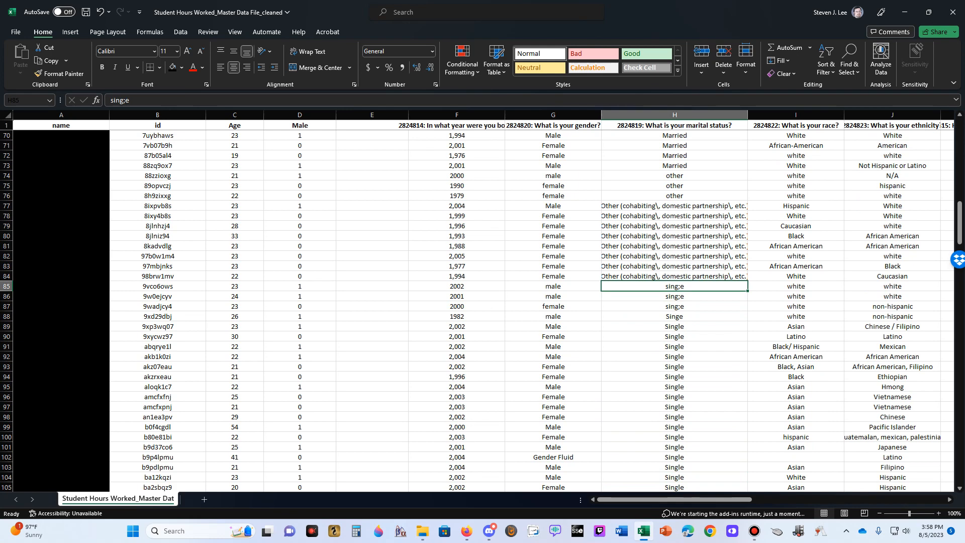
pyautogui.press('Down')
pyautogui.press('Down')
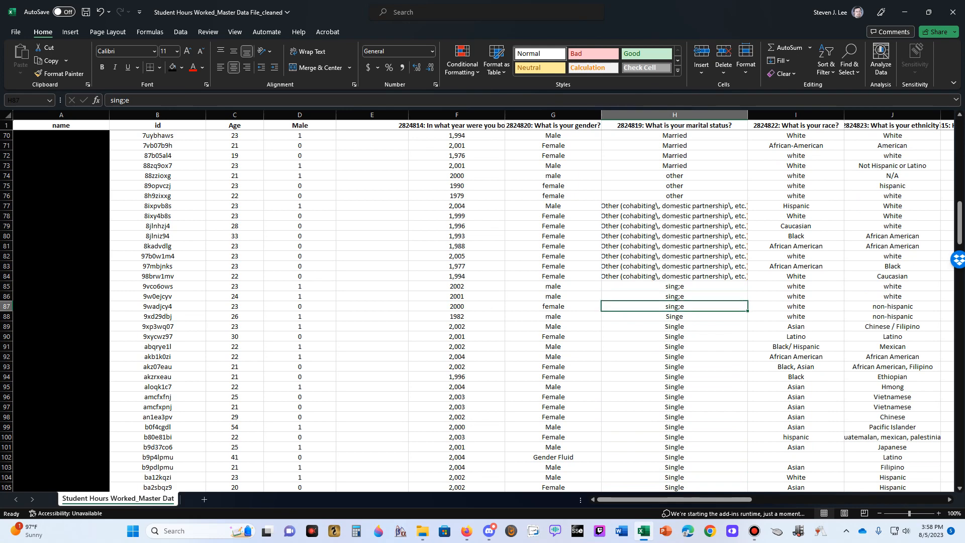
pyautogui.press('Up')
pyautogui.press('Up')
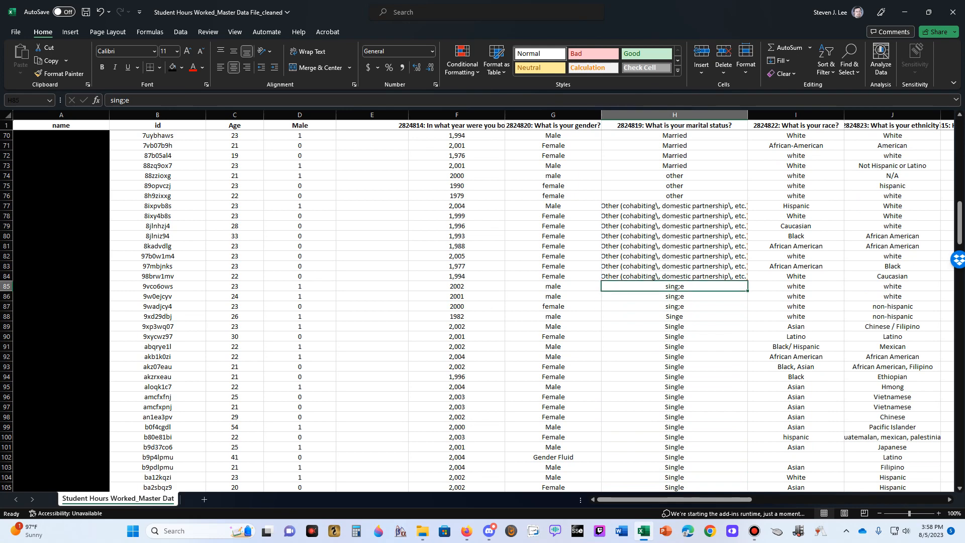
pyautogui.write('Single')
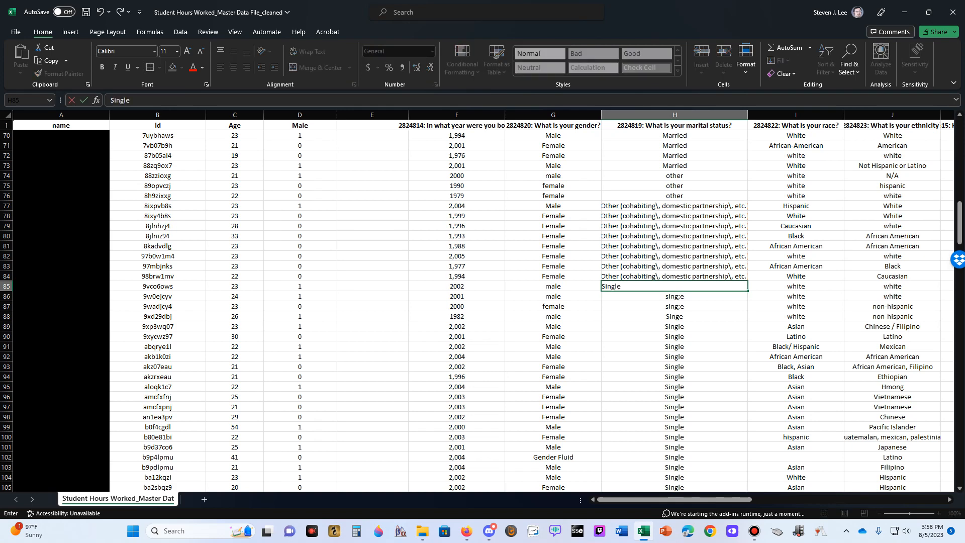
pyautogui.press('Return')
pyautogui.write('Single')
pyautogui.press('Return')
pyautogui.write('Single')
pyautogui.press('Return')
pyautogui.write('Single')
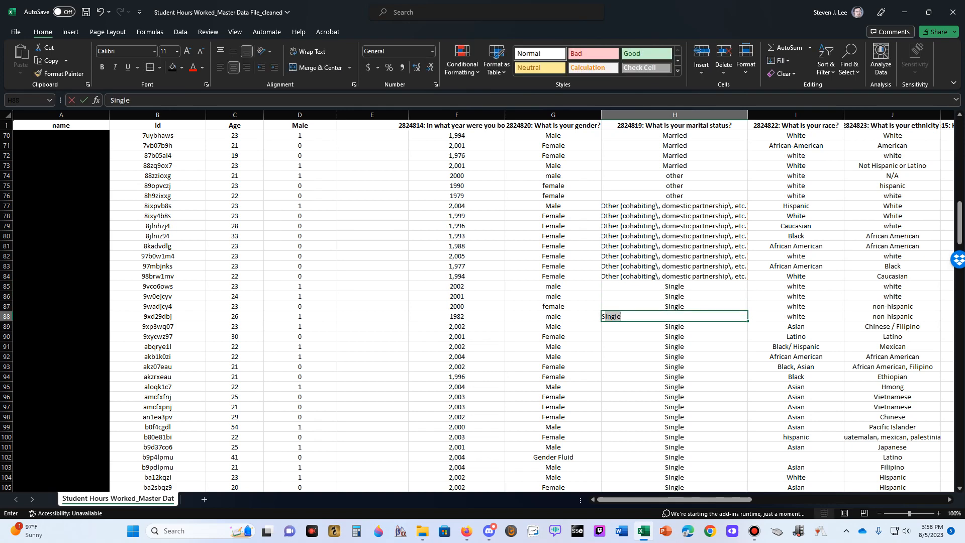
pyautogui.press('Return')
pyautogui.press('Down')
pyautogui.press('Down')
pyautogui.press('Down')
pyautogui.press('Down')
pyautogui.press('Down')
pyautogui.press('Down')
pyautogui.press('Down')
pyautogui.press('Down')
pyautogui.press('Down')
pyautogui.press('Down')
pyautogui.press('Down')
pyautogui.press('Down')
pyautogui.press('Down')
pyautogui.press('Down')
pyautogui.press('Down')
pyautogui.press('Down')
pyautogui.press('Down')
pyautogui.press('Down')
pyautogui.press('Down')
pyautogui.press('Down')
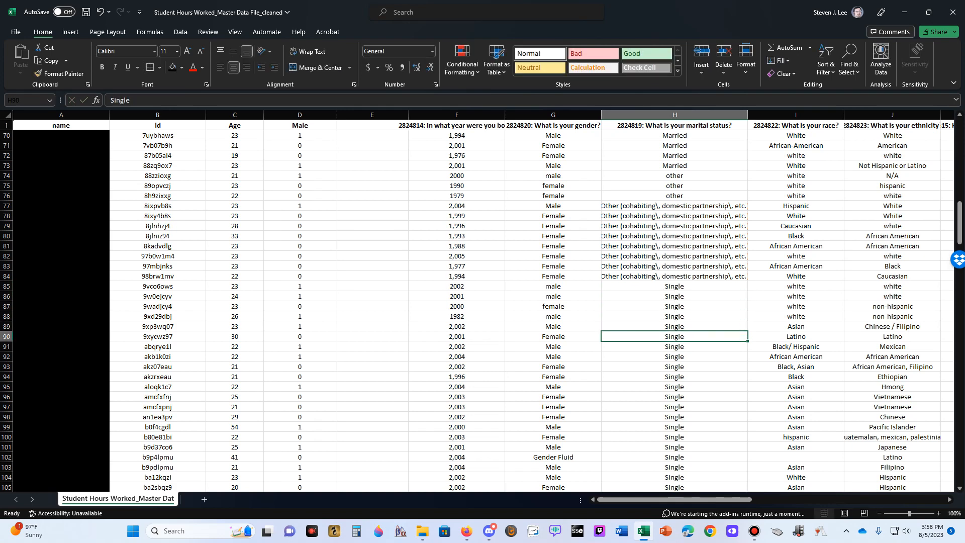
# Examine the mixed-case "Single" entries in the marital status column from H90 down to the last row
pyautogui.press('Down')
pyautogui.press('Down')
pyautogui.press('Down')
pyautogui.press('Down')
pyautogui.press('Down')
pyautogui.press('Down')
pyautogui.press('Down')
pyautogui.press('Down')
pyautogui.press('Down')
pyautogui.press('Down')
pyautogui.press('Down')
pyautogui.press('Down')
pyautogui.press('Down')
pyautogui.press('Down')
pyautogui.press('Down')
pyautogui.press('Down')
pyautogui.press('Down')
pyautogui.press('Down')
pyautogui.press('Down')
pyautogui.press('Down')
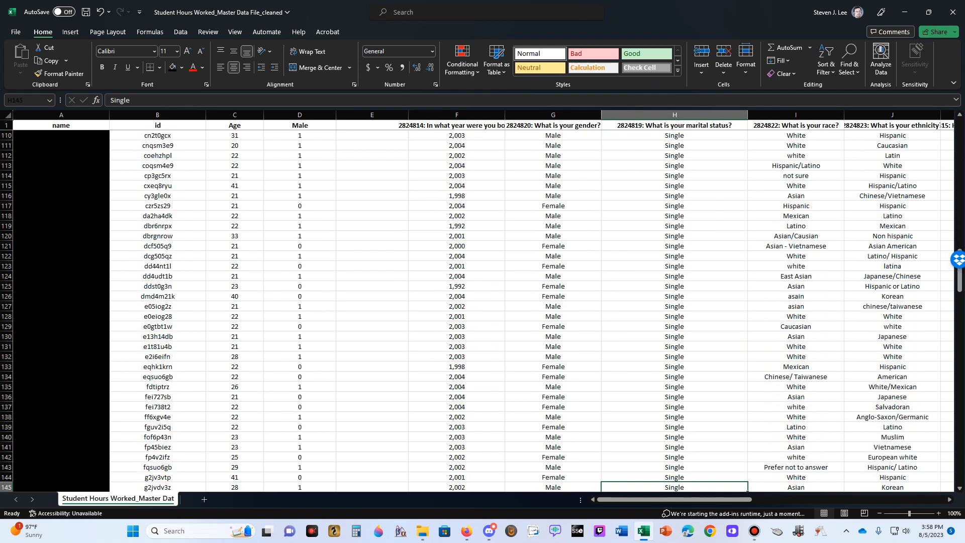
pyautogui.press('Down')
pyautogui.press('Down')
pyautogui.press('Down')
pyautogui.press('Down')
pyautogui.press('Down')
pyautogui.press('Down')
pyautogui.press('Down')
pyautogui.press('Down')
pyautogui.press('Down')
pyautogui.press('Down')
pyautogui.press('Down')
pyautogui.press('Down')
pyautogui.press('Down')
pyautogui.press('Down')
pyautogui.press('Down')
pyautogui.press('Down')
pyautogui.press('Down')
pyautogui.press('Down')
pyautogui.press('Down')
pyautogui.press('Down')
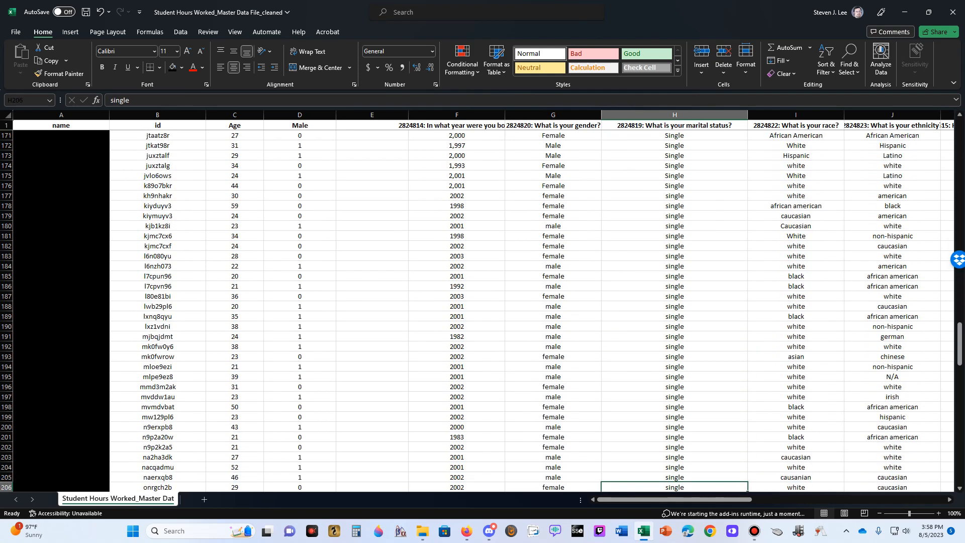
pyautogui.press('Down')
pyautogui.press('Down')
pyautogui.press('Down')
pyautogui.press('Down')
pyautogui.press('Down')
pyautogui.press('Down')
pyautogui.press('Down')
pyautogui.press('Down')
pyautogui.press('Down')
pyautogui.press('Down')
pyautogui.press('Down')
pyautogui.press('Down')
pyautogui.press('Down')
pyautogui.press('Down')
pyautogui.press('Down')
pyautogui.press('Down')
pyautogui.press('Down')
pyautogui.press('Down')
pyautogui.press('Down')
pyautogui.press('Down')
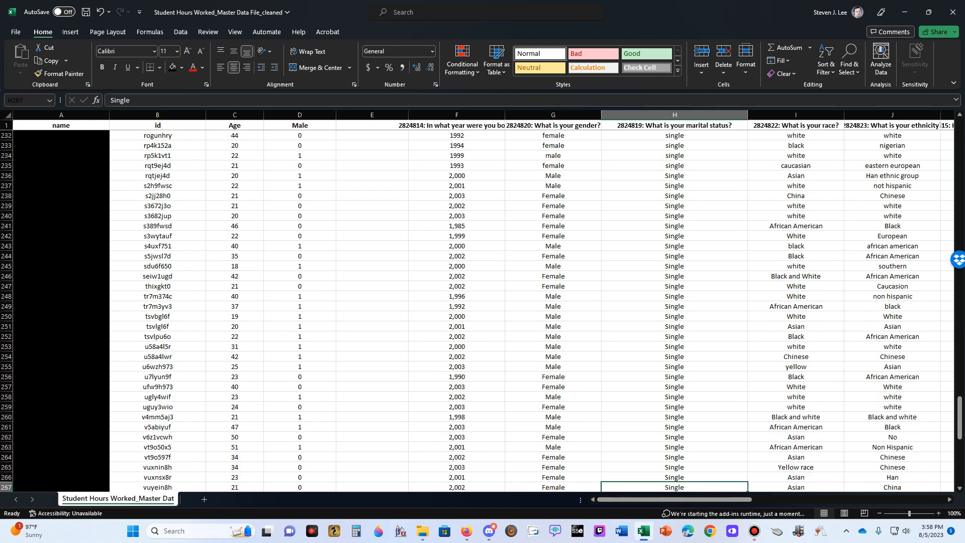
pyautogui.press('Up')
pyautogui.press('Up')
pyautogui.press('Up')
pyautogui.press('Up')
pyautogui.press('Up')
pyautogui.press('Up')
pyautogui.press('Up')
pyautogui.press('Up')
pyautogui.press('Up')
pyautogui.press('Up')
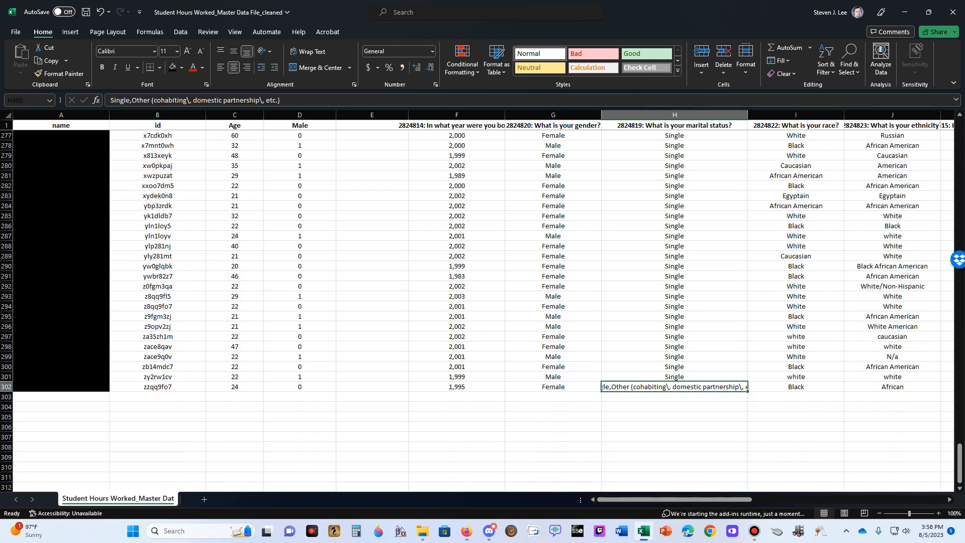
# Fill "Single" down the marital status column from H85 through H301, stopping above the combined answer in H302
pyautogui.scroll(20, 483, 311)
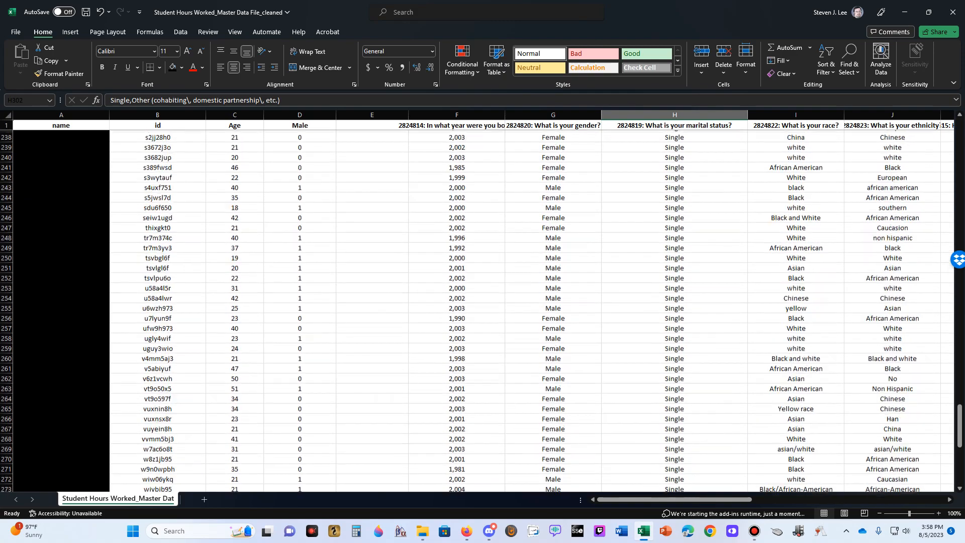
pyautogui.scroll(20, 482, 311)
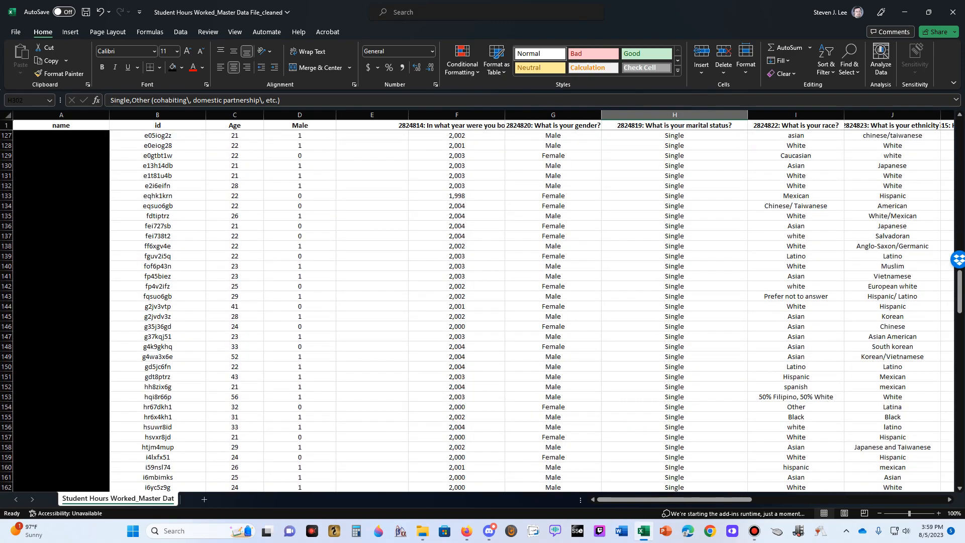
pyautogui.scroll(20, 482, 310)
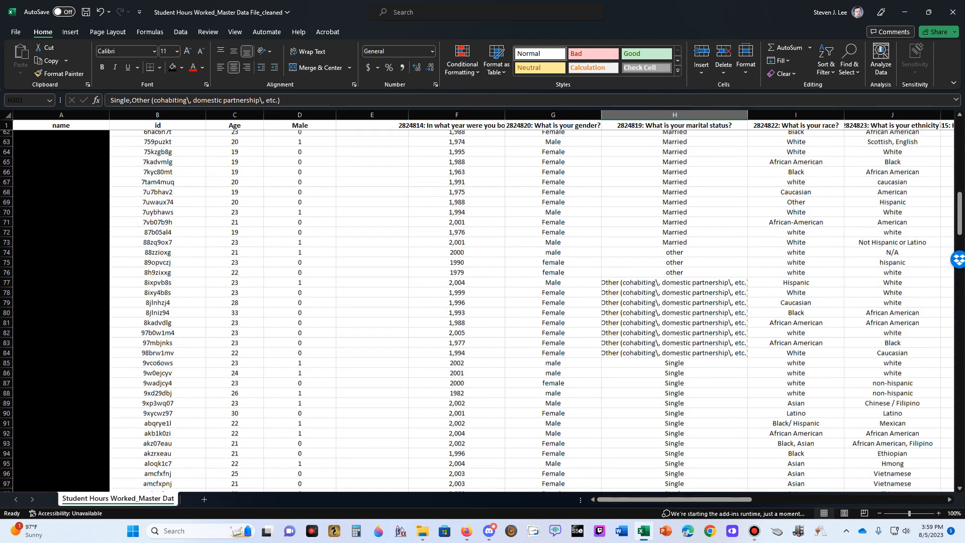
pyautogui.click(675, 317)
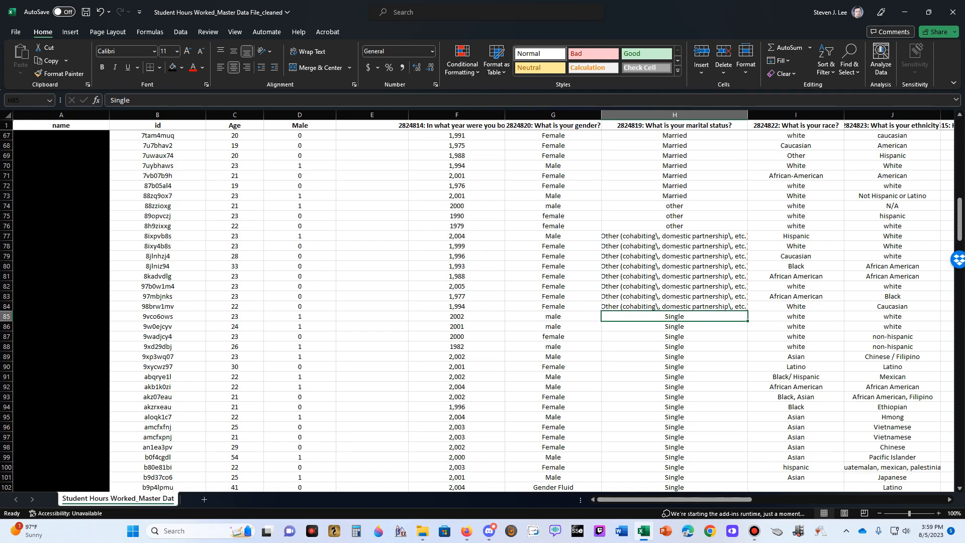
pyautogui.moveTo(748, 320); pyautogui.dragTo(749, 461)
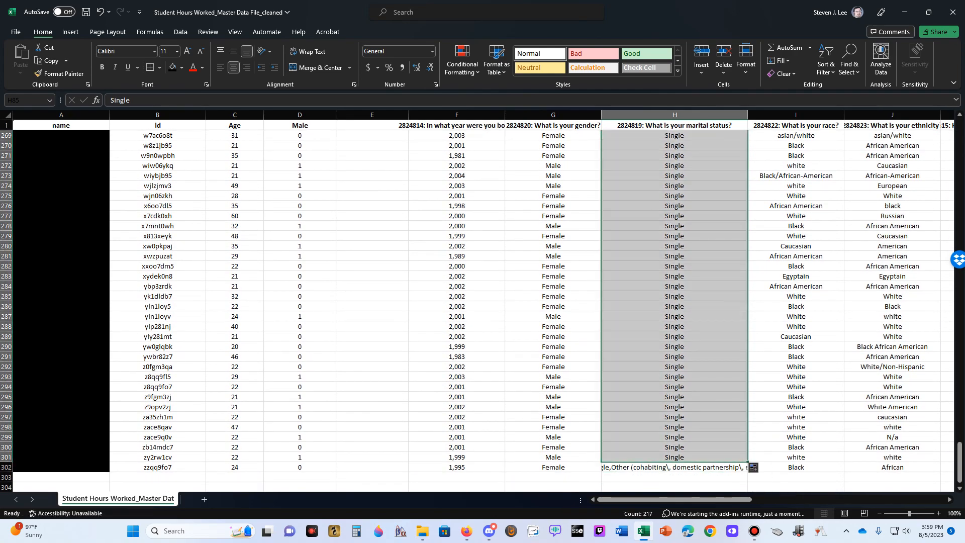
pyautogui.click(675, 276)
# Replace the lowercase marital status entries in H2 and H3 with "Divorced"
pyautogui.scroll(20, 675, 276)
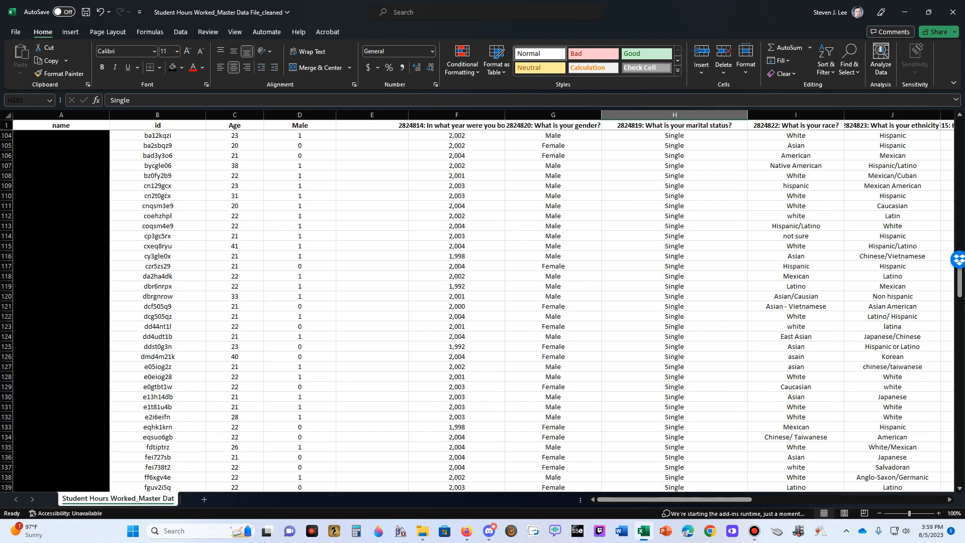
pyautogui.scroll(15, 675, 276)
pyautogui.scroll(9, 675, 276)
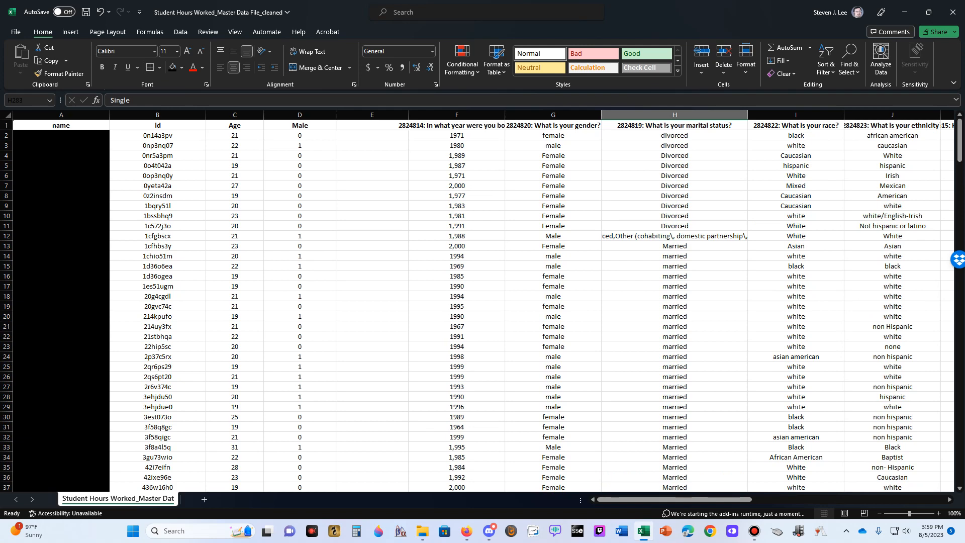
pyautogui.click(674, 135)
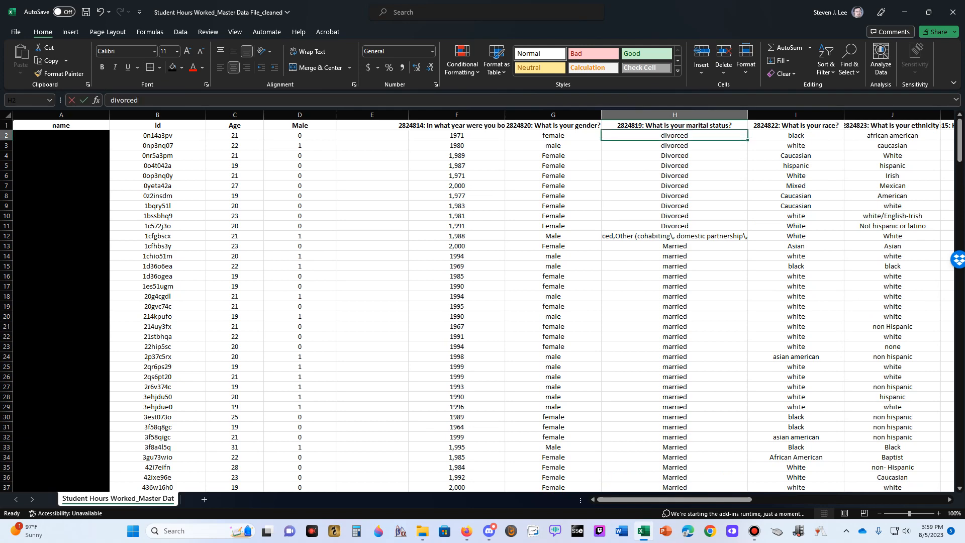
pyautogui.write('Divorced')
pyautogui.press('Return')
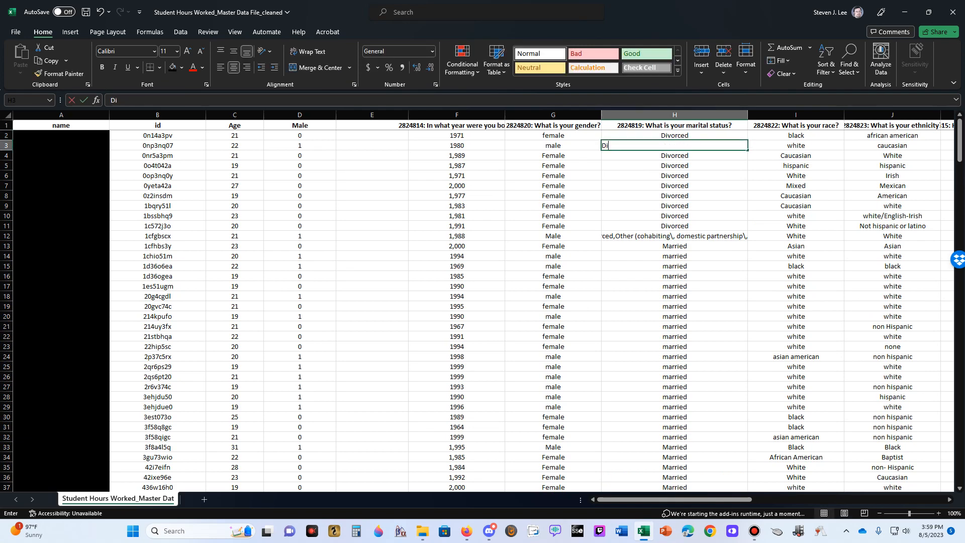
pyautogui.write('Divorced')
pyautogui.press('Return')
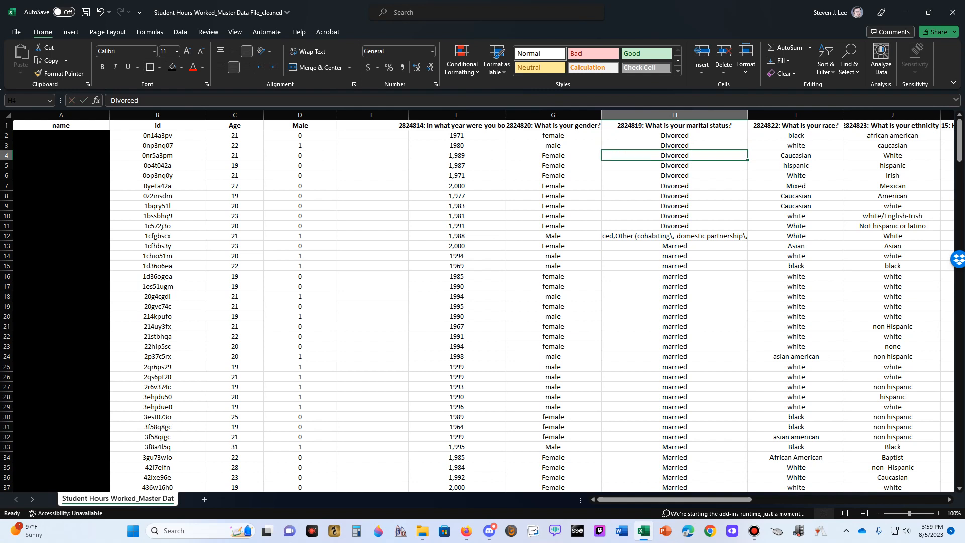
# Examine the Divorced entries, the combined answer in H12 and the first Married entries in H13 and H14
pyautogui.click(674, 136)
pyautogui.press('Down')
pyautogui.press('Down')
pyautogui.press('Down')
pyautogui.press('Down')
pyautogui.press('Down')
pyautogui.press('Down')
pyautogui.press('Down')
pyautogui.press('Down')
pyautogui.press('Down')
pyautogui.press('Down')
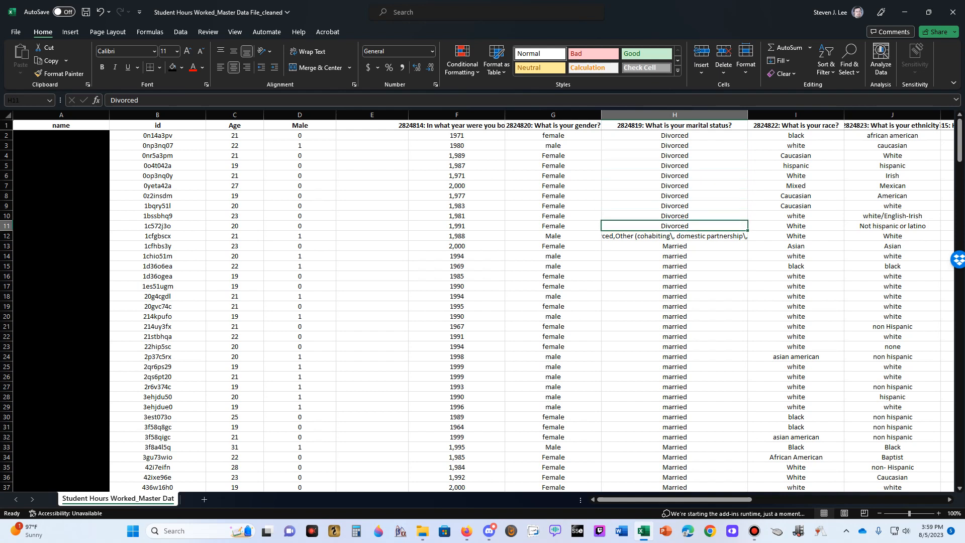
pyautogui.press('Down')
pyautogui.press('Down')
pyautogui.press('Down')
pyautogui.press('Down')
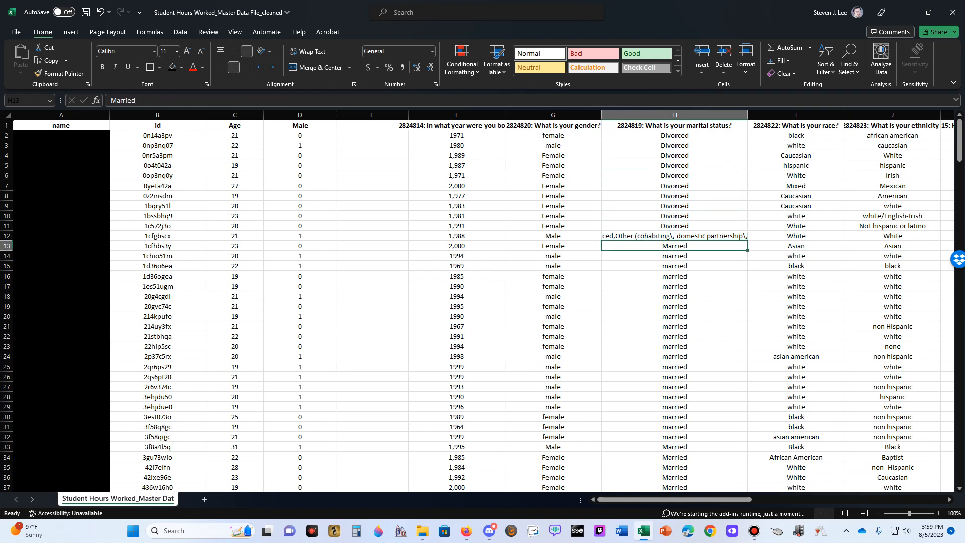
pyautogui.press('Up')
pyautogui.press('Up')
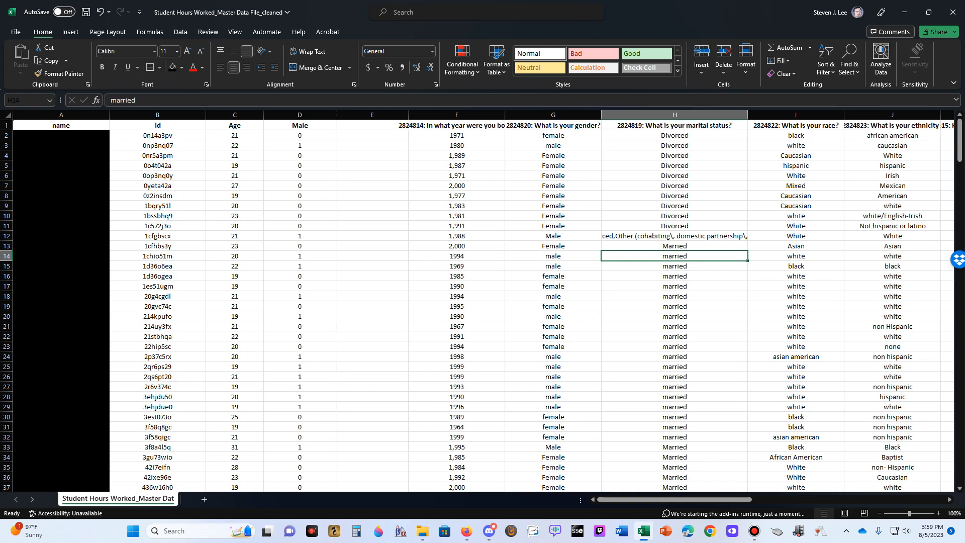
# Replace the lowercase marital status entries in H74 through H76 with "Other"
pyautogui.scroll(-15, 482, 311)
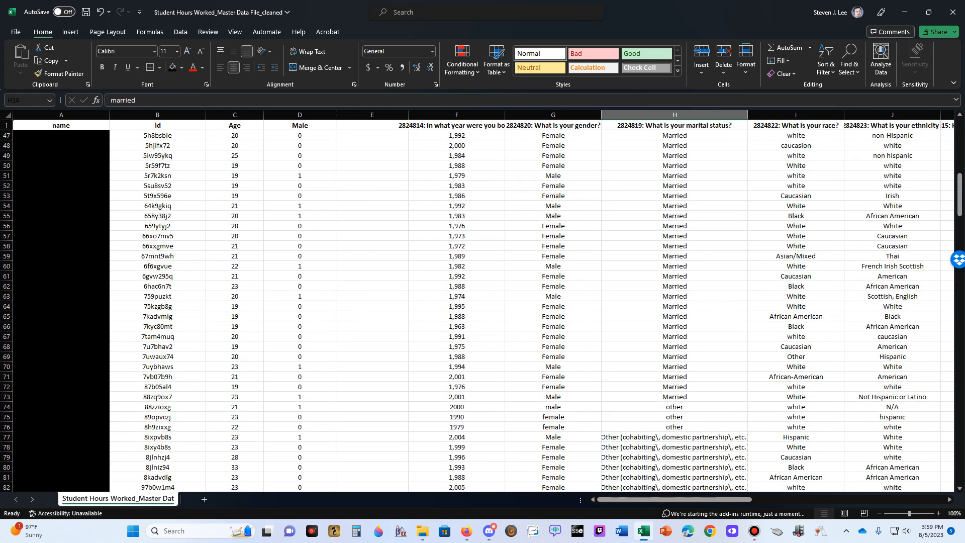
pyautogui.click(674, 407)
pyautogui.write('Other')
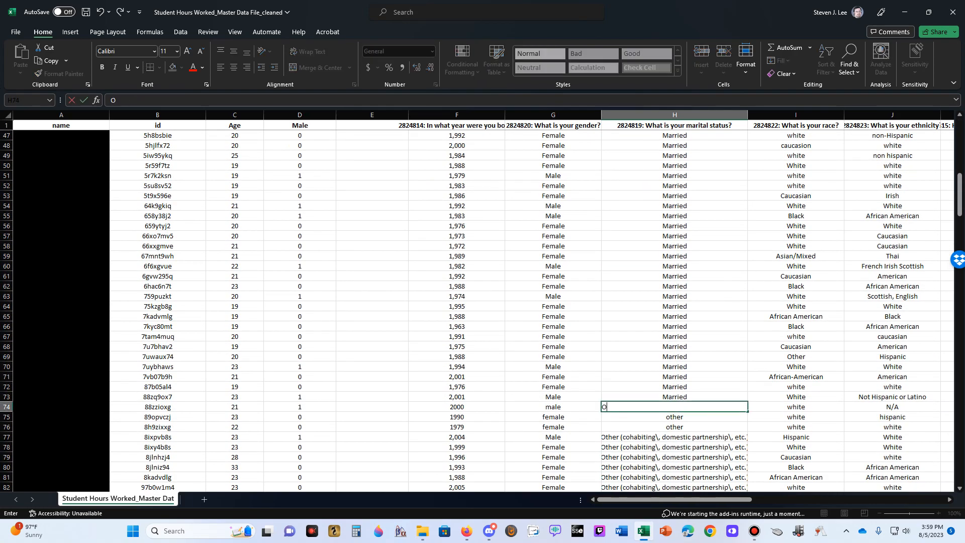
pyautogui.press('Return')
pyautogui.write('Other')
pyautogui.press('Return')
pyautogui.write('Other')
pyautogui.press('Return')
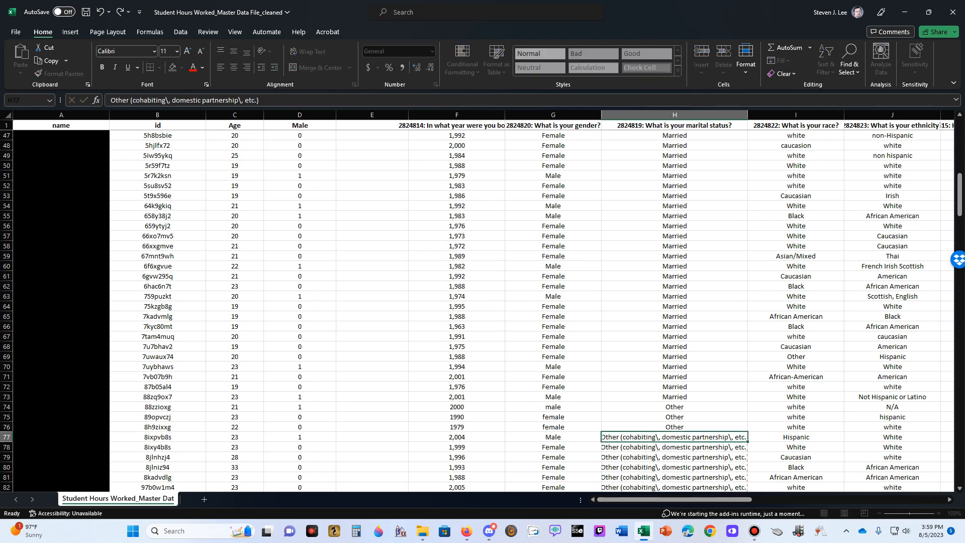
# Fill "Married" down from H13 over the lowercase "married" entries in the marital status column
pyautogui.press('Up')
pyautogui.press('Up')
pyautogui.press('Up')
pyautogui.press('Up')
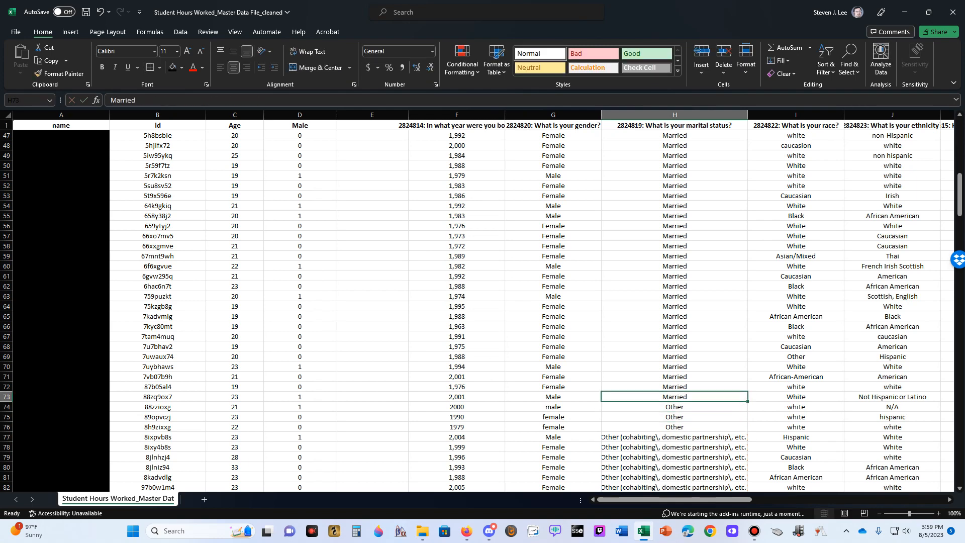
pyautogui.scroll(15, 482, 311)
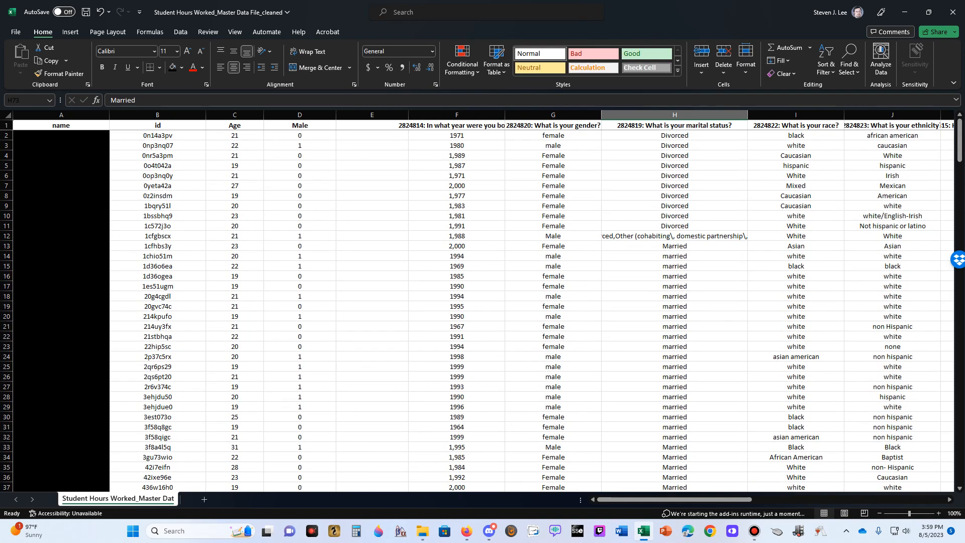
pyautogui.click(675, 246)
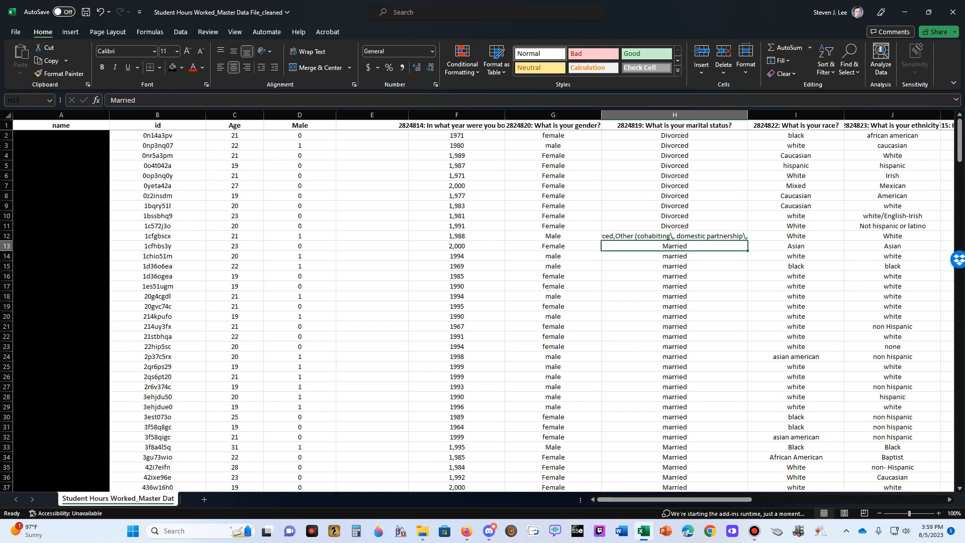
pyautogui.moveTo(748, 250)
pyautogui.mouseDown()
pyautogui.moveTo(751, 483)
pyautogui.moveTo(753, 154)
pyautogui.moveTo(752, 342)
pyautogui.mouseUp()
pyautogui.click(674, 216)
pyautogui.scroll(17, 674, 216)
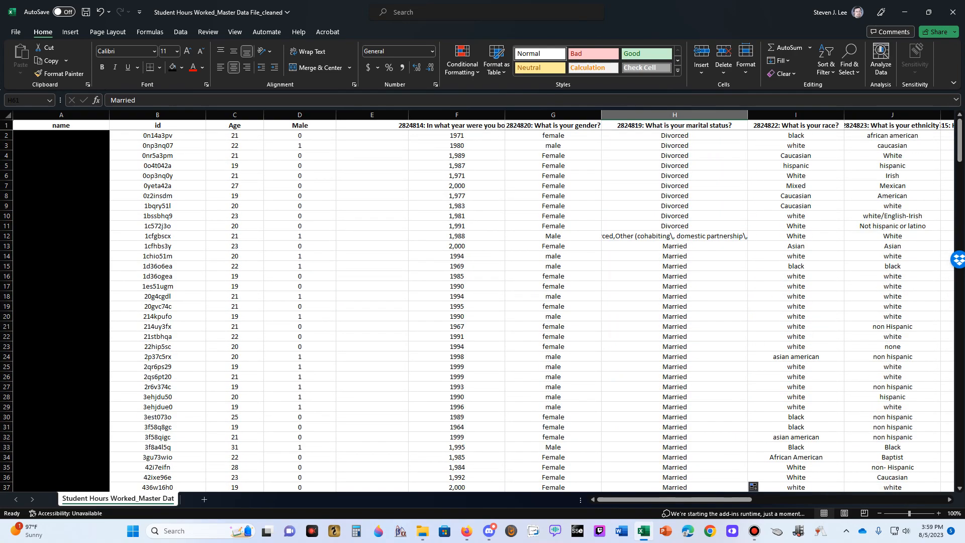
# Compare the gender entry in G14 with the Male dummy formula in D14 and the marital status in H14
pyautogui.click(675, 195)
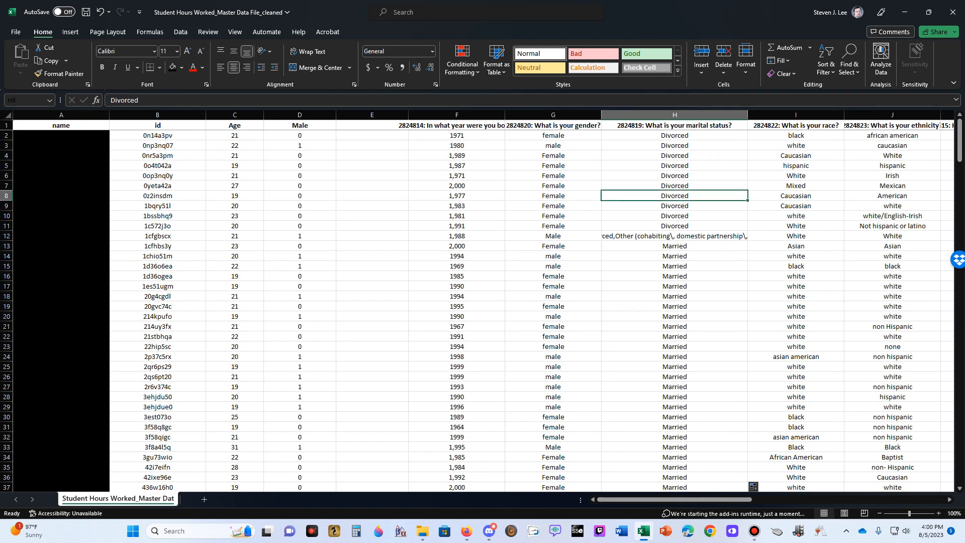
pyautogui.click(299, 256)
pyautogui.click(553, 256)
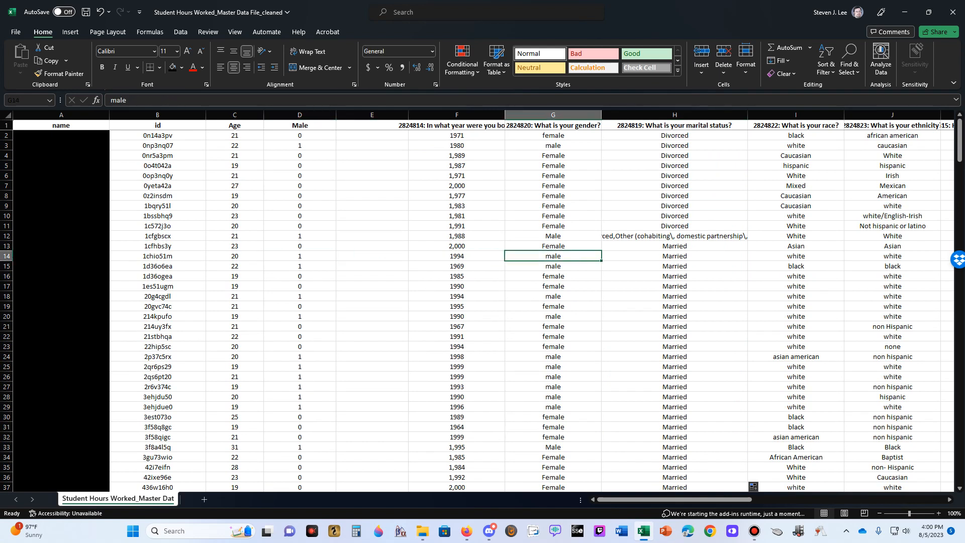
pyautogui.click(299, 256)
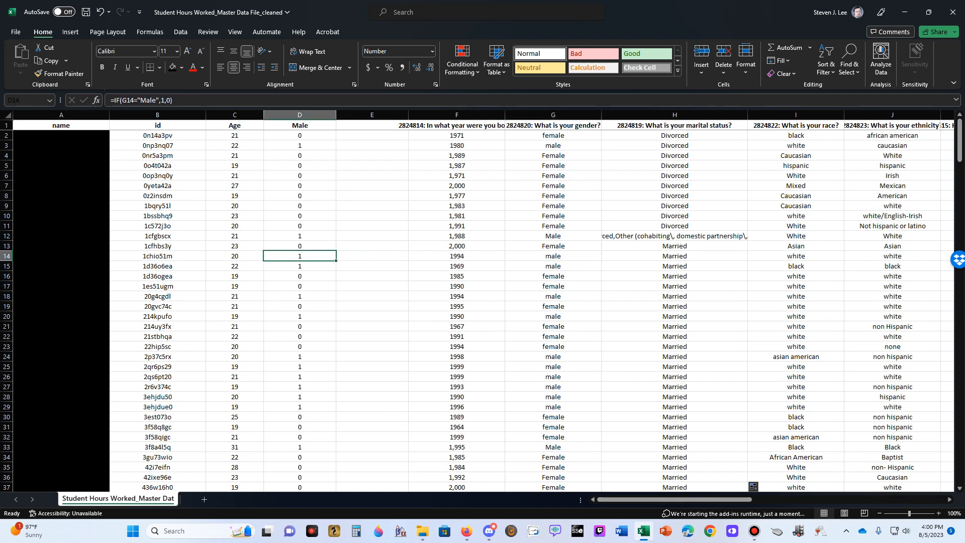
pyautogui.click(553, 256)
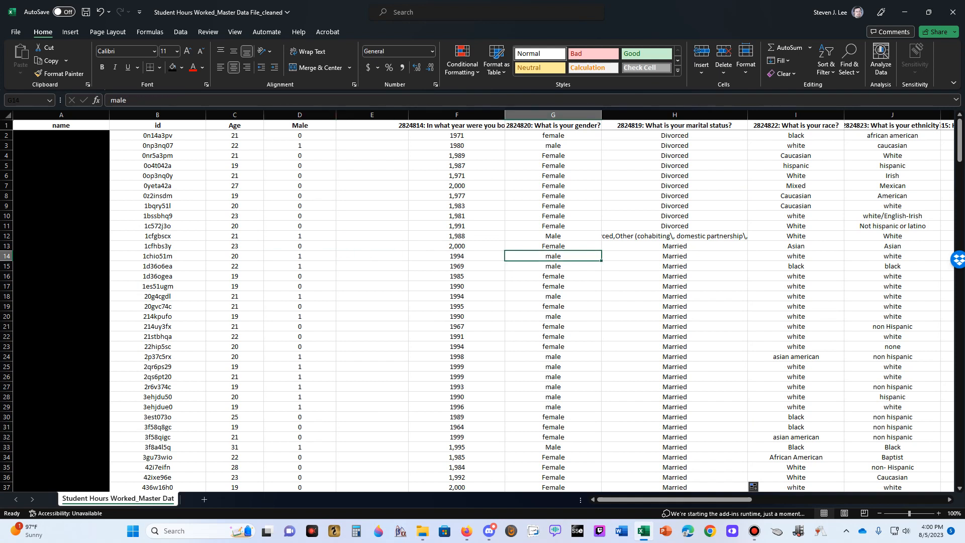
pyautogui.click(300, 255)
pyautogui.click(553, 256)
pyautogui.click(675, 256)
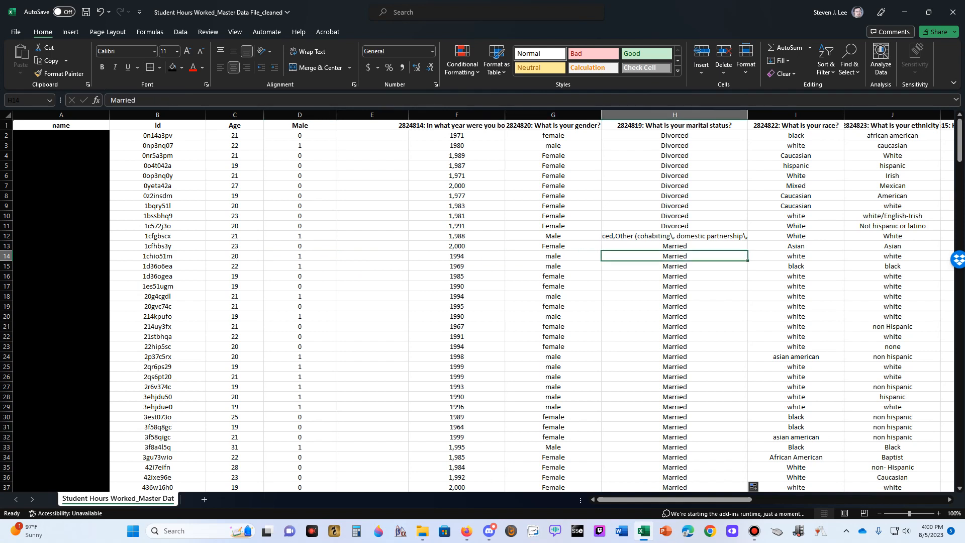
# Check the Divorced entries in the upper rows of the marital status column and the combined answer in H12
pyautogui.press('Up')
pyautogui.press('Up')
pyautogui.press('Up')
pyautogui.press('Up')
pyautogui.press('Up')
pyautogui.press('Up')
pyautogui.press('Up')
pyautogui.press('Up')
pyautogui.press('Up')
pyautogui.press('Up')
pyautogui.press('Up')
pyautogui.press('Up')
pyautogui.press('Up')
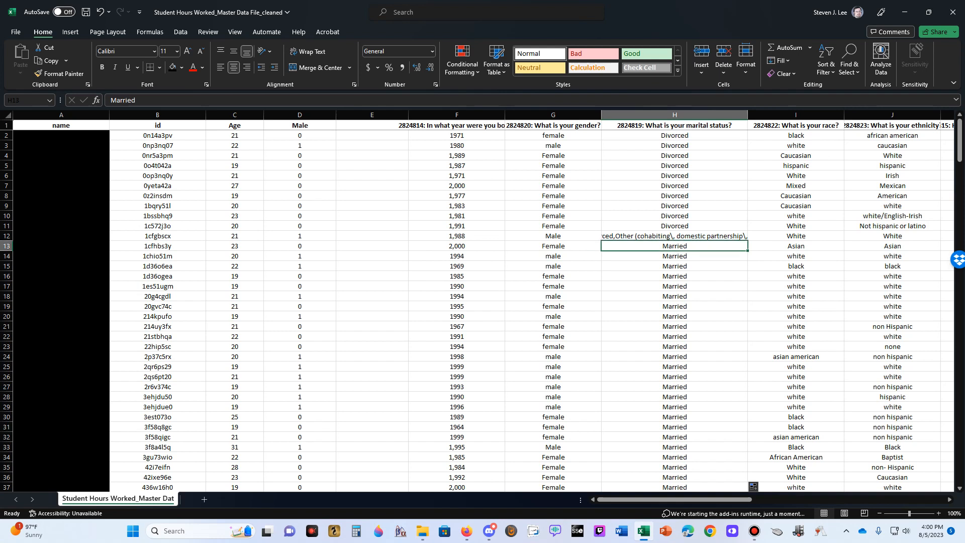
pyautogui.press('Down')
pyautogui.press('Down')
pyautogui.press('Down')
pyautogui.press('Down')
pyautogui.press('Down')
pyautogui.press('Down')
pyautogui.press('Down')
pyautogui.press('Down')
pyautogui.press('Down')
pyautogui.press('Down')
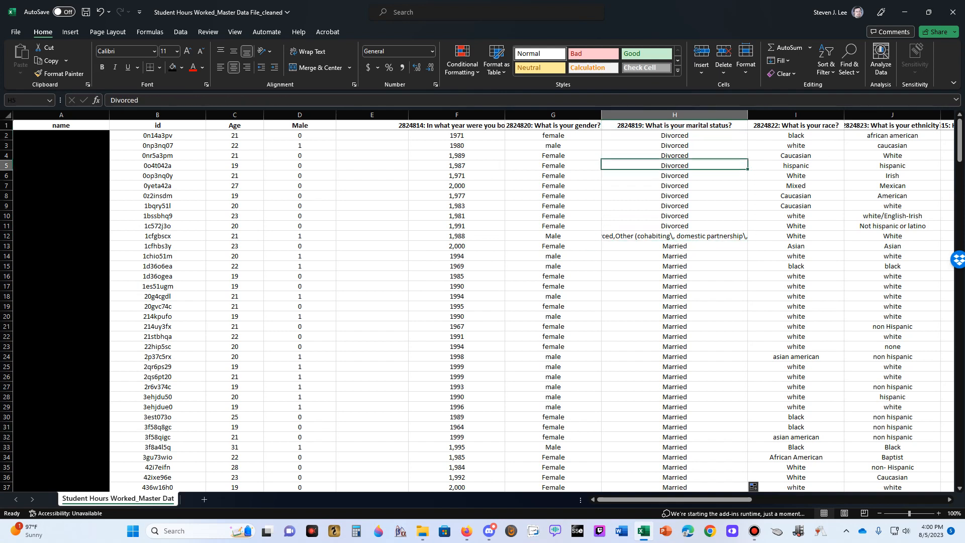
pyautogui.press('Down')
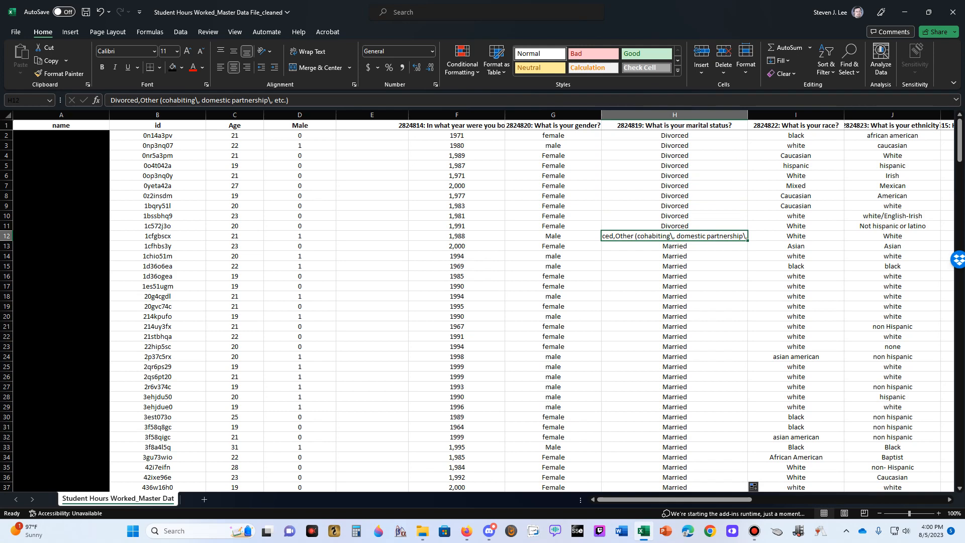
# Review the marital status entries down the column from the Married rows through the Other answers into the Single rows
pyautogui.press('Down')
pyautogui.press('Down')
pyautogui.press('Down')
pyautogui.press('Down')
pyautogui.press('Down')
pyautogui.press('Down')
pyautogui.press('Down')
pyautogui.press('Down')
pyautogui.press('Down')
pyautogui.press('Down')
pyautogui.press('Down')
pyautogui.press('Down')
pyautogui.press('Down')
pyautogui.press('Down')
pyautogui.press('Down')
pyautogui.press('Down')
pyautogui.press('Down')
pyautogui.press('Down')
pyautogui.press('Down')
pyautogui.press('Down')
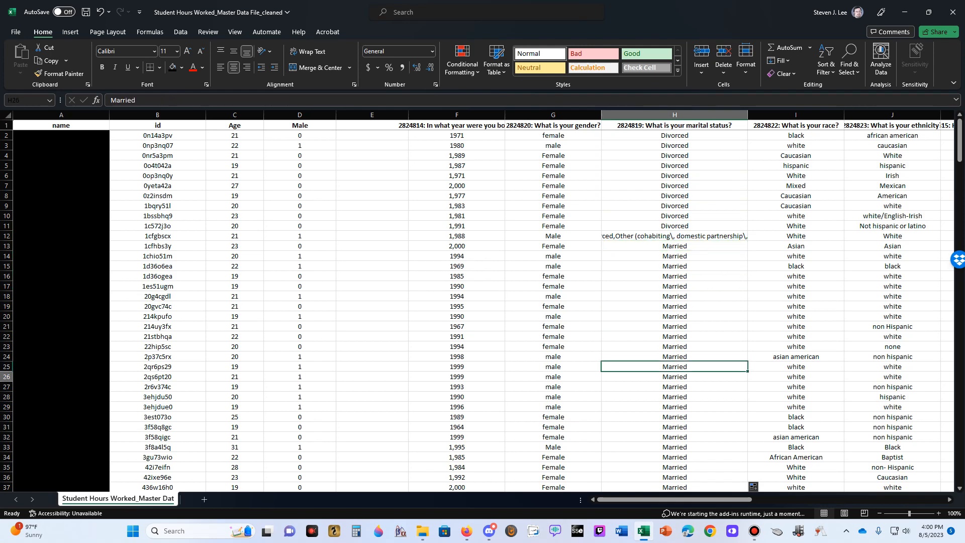
pyautogui.press('Down')
pyautogui.press('Down')
pyautogui.press('Down')
pyautogui.press('Down')
pyautogui.press('Down')
pyautogui.press('Down')
pyautogui.press('Down')
pyautogui.press('Down')
pyautogui.press('Down')
pyautogui.press('Down')
pyautogui.press('Down')
pyautogui.press('Down')
pyautogui.press('Down')
pyautogui.press('Down')
pyautogui.press('Down')
pyautogui.press('Down')
pyautogui.press('Down')
pyautogui.press('Down')
pyautogui.press('Down')
pyautogui.press('Down')
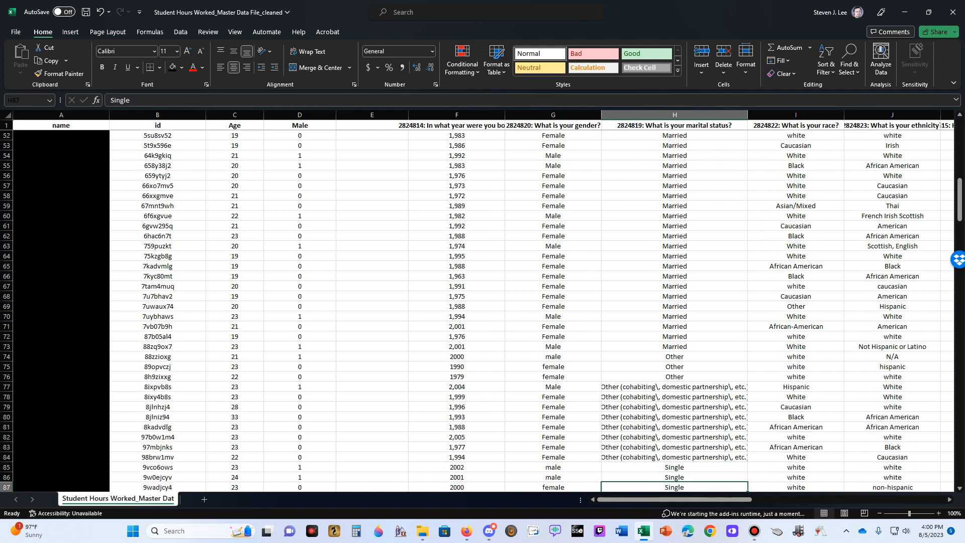
pyautogui.press('Down')
pyautogui.press('Down')
pyautogui.press('Down')
pyautogui.press('Down')
pyautogui.press('Down')
pyautogui.press('Down')
pyautogui.press('Down')
pyautogui.press('Down')
pyautogui.press('Down')
pyautogui.press('Down')
pyautogui.press('Down')
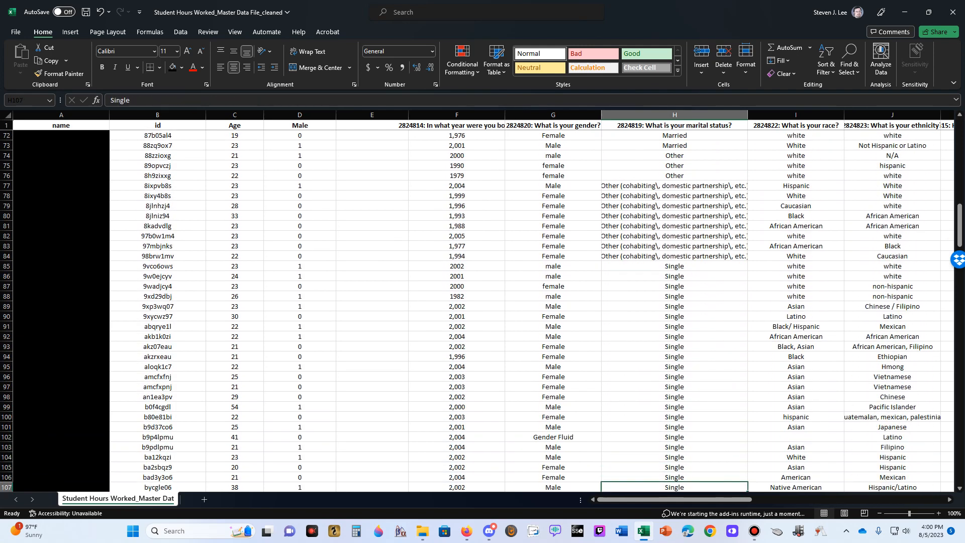
pyautogui.press('Down')
pyautogui.press('Up')
pyautogui.press('Up')
pyautogui.press('Up')
pyautogui.press('Up')
pyautogui.press('Up')
pyautogui.press('Up')
pyautogui.press('Up')
pyautogui.press('Up')
pyautogui.press('Up')
pyautogui.press('Up')
pyautogui.press('Up')
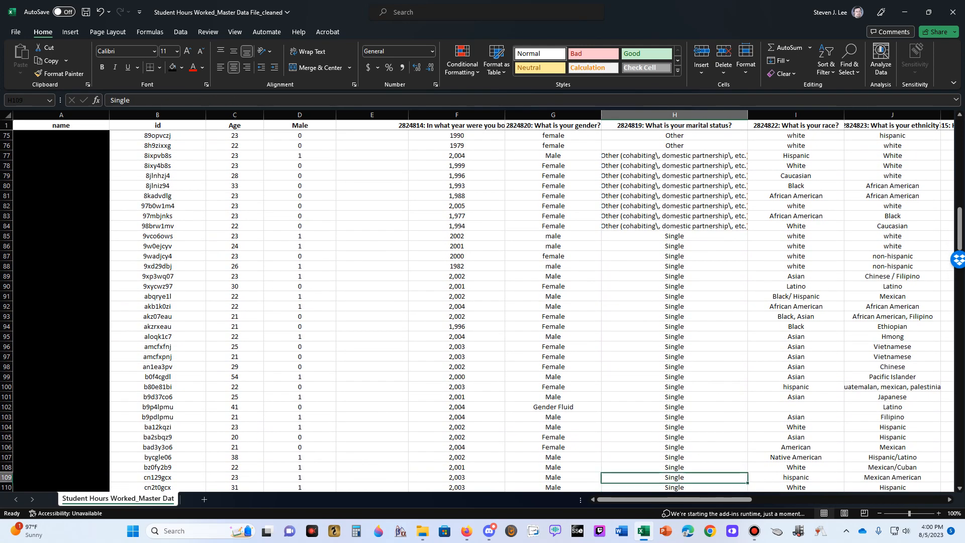
pyautogui.press('Down')
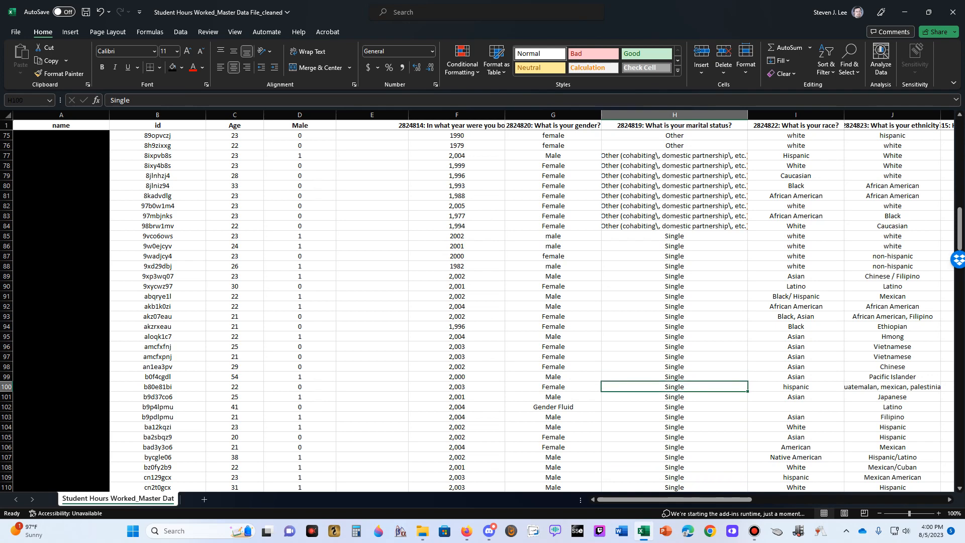
# Examine the Other entries in H74 through H76 alongside the Age column and the Married and Divorced rows above
pyautogui.scroll(8, 532, 311)
pyautogui.scroll(-3, 531, 310)
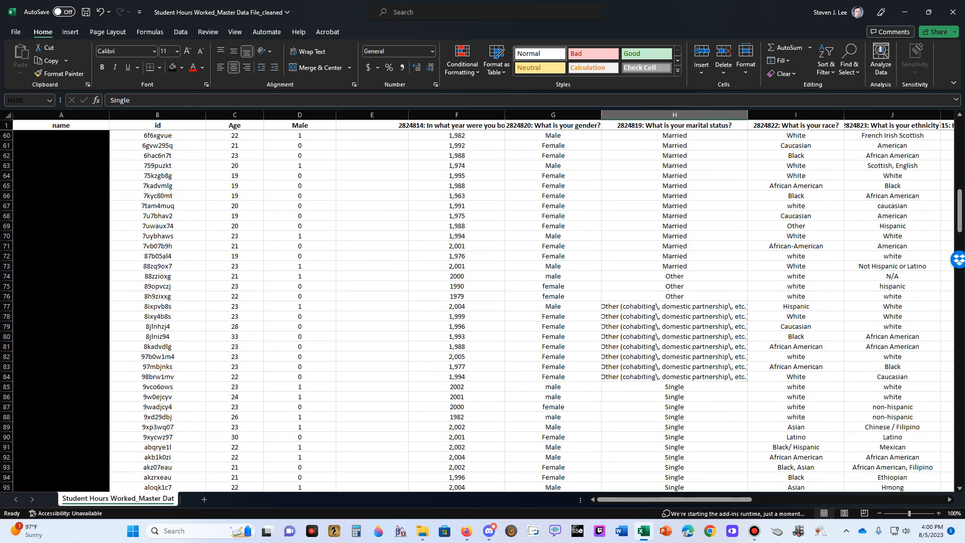
pyautogui.moveTo(675, 277); pyautogui.dragTo(675, 296)
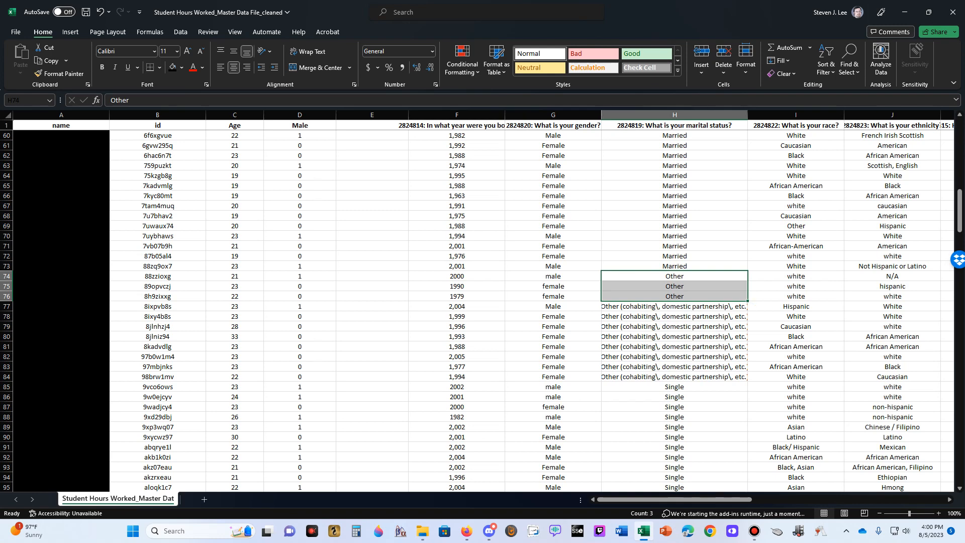
pyautogui.click(234, 115)
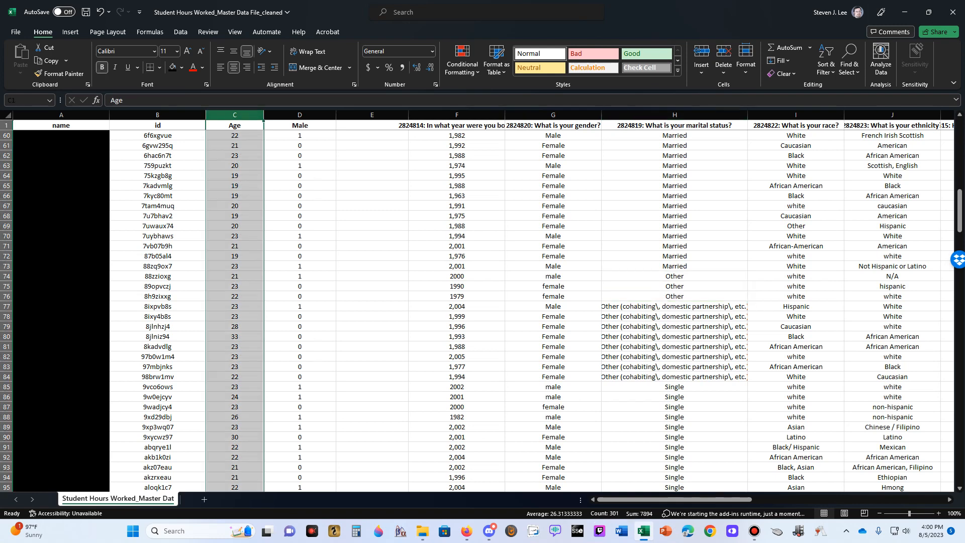
pyautogui.click(675, 296)
pyautogui.scroll(15, 675, 296)
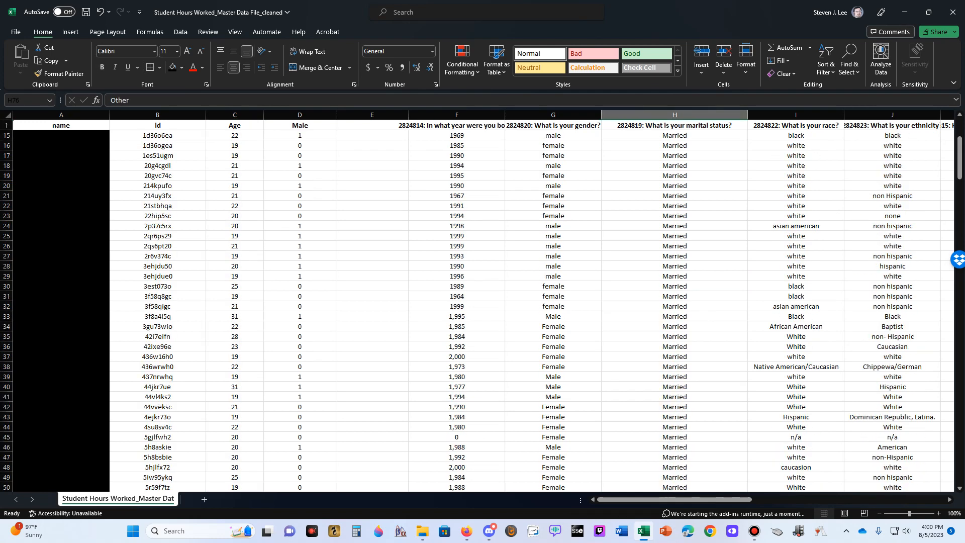
pyautogui.scroll(5, 675, 296)
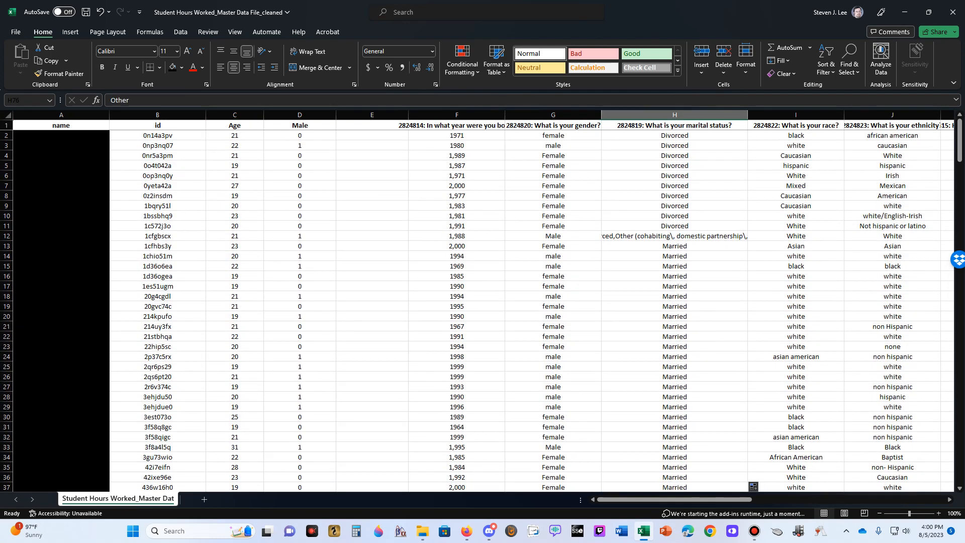
pyautogui.scroll(-20, 482, 310)
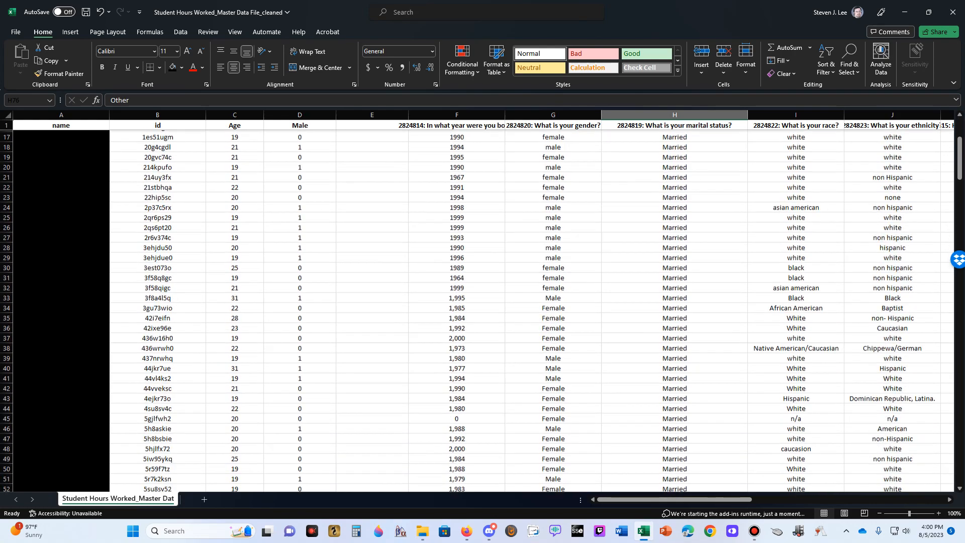
pyautogui.moveTo(674, 255); pyautogui.dragTo(674, 276)
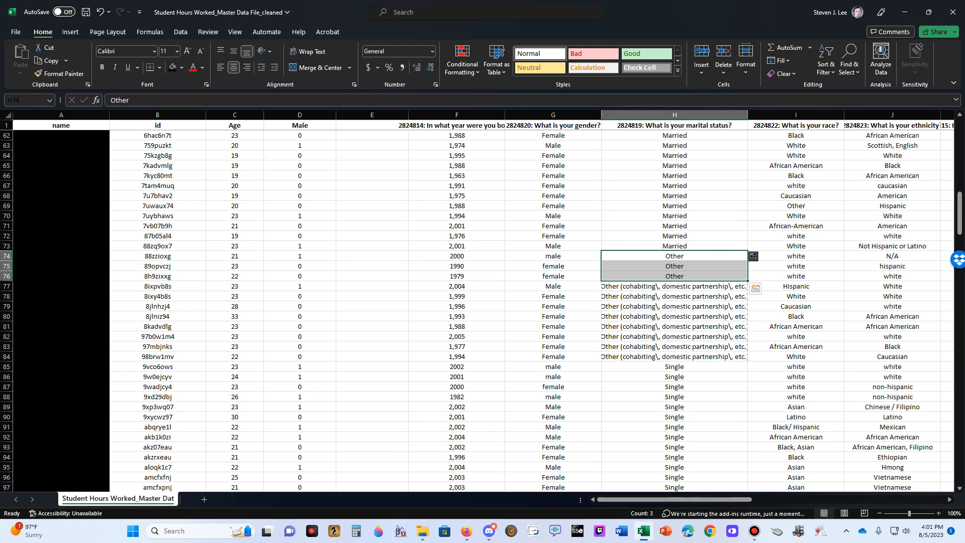
pyautogui.click(674, 266)
pyautogui.click(675, 256)
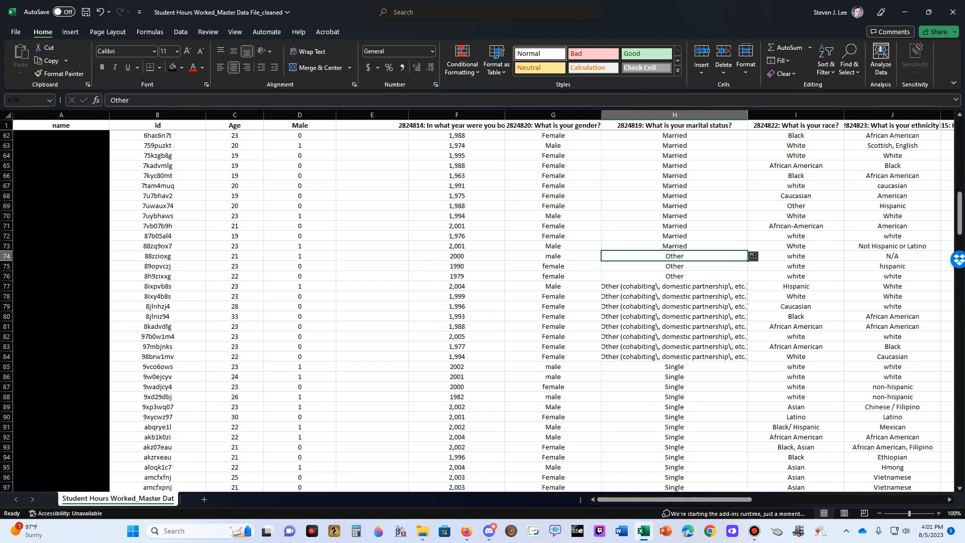
# Scan the marital status column from the Divorced rows to the Single rows and return to the Other entries
pyautogui.scroll(20, 483, 302)
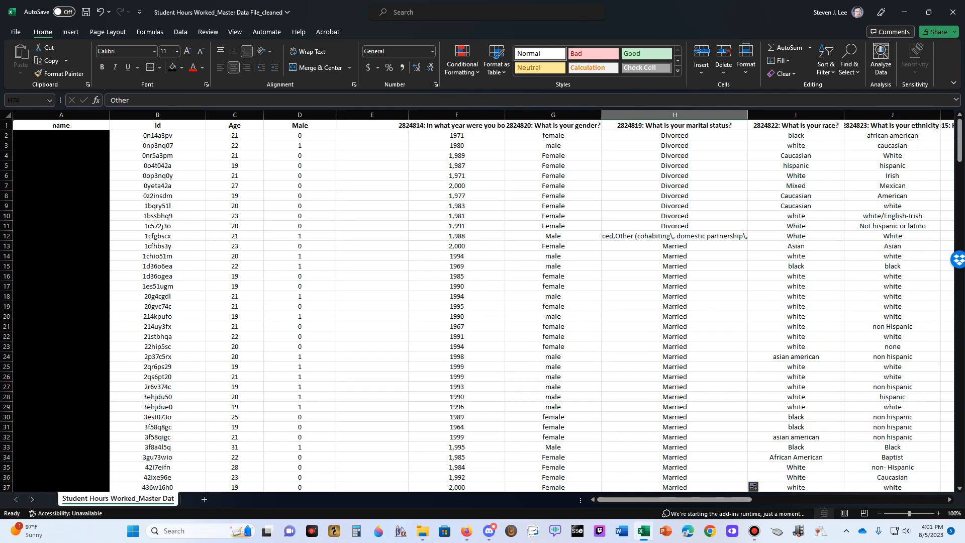
pyautogui.scroll(-15, 483, 302)
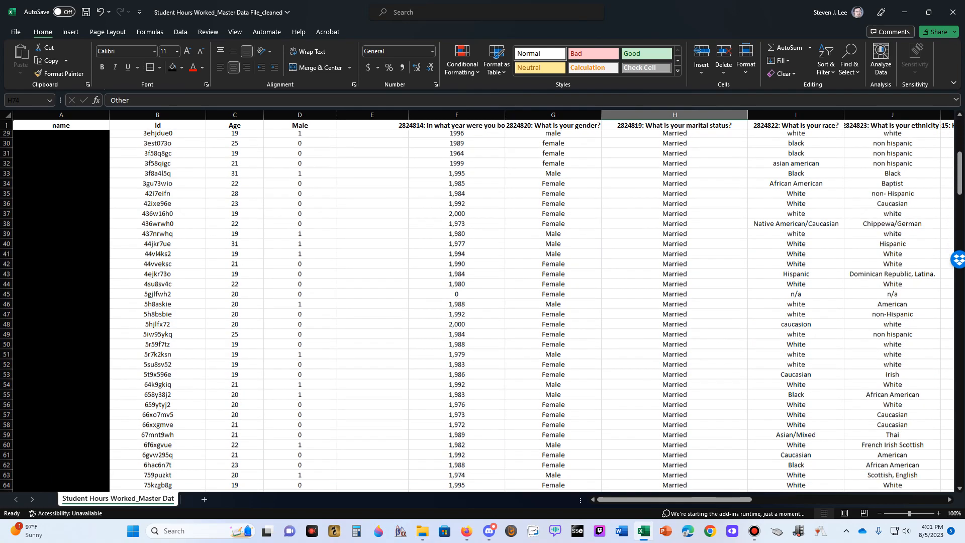
pyautogui.scroll(-5, 482, 301)
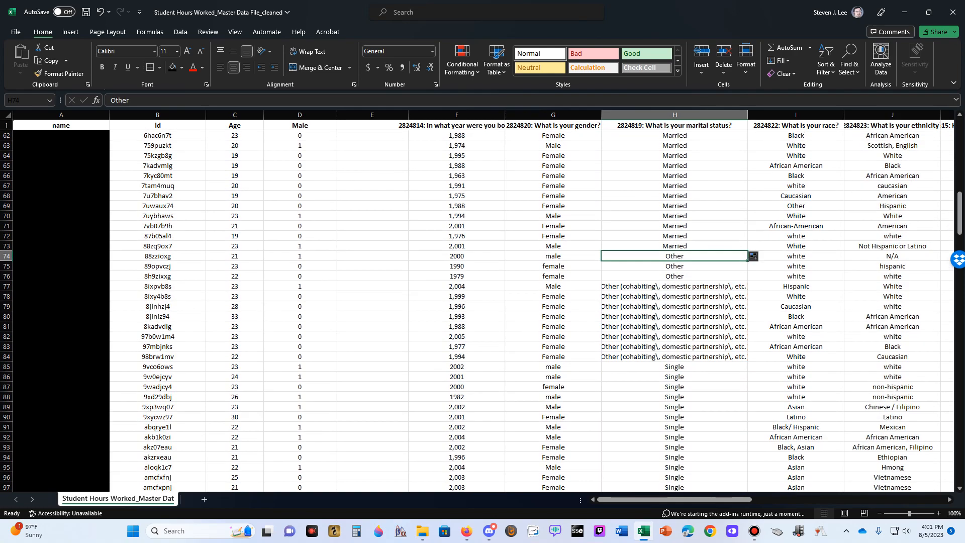
pyautogui.scroll(-5, 482, 311)
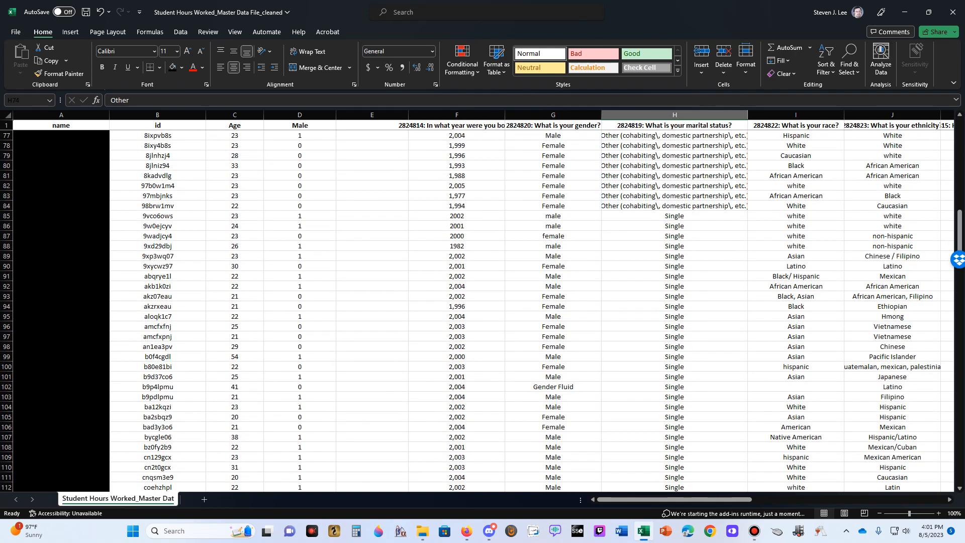
pyautogui.scroll(-10, 483, 310)
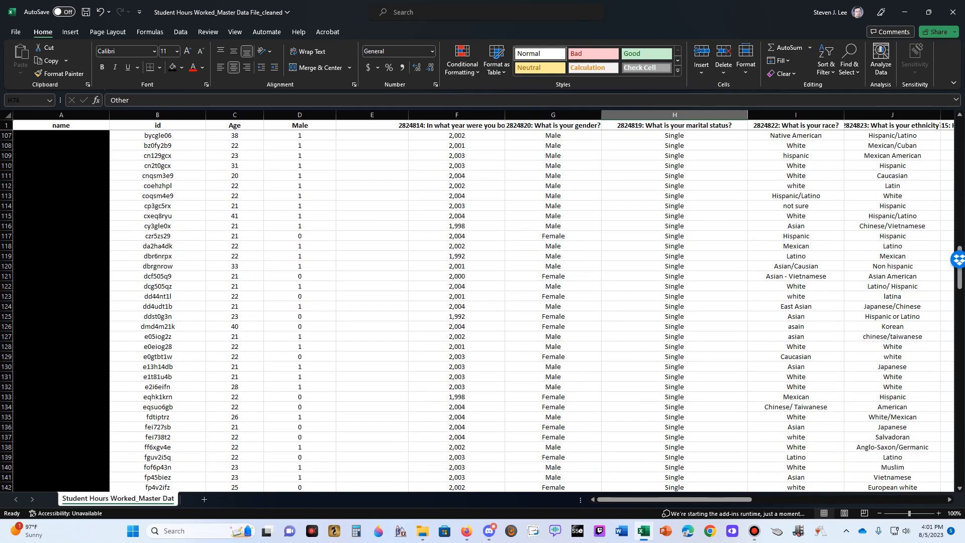
pyautogui.scroll(14, 482, 311)
pyautogui.scroll(1, 482, 311)
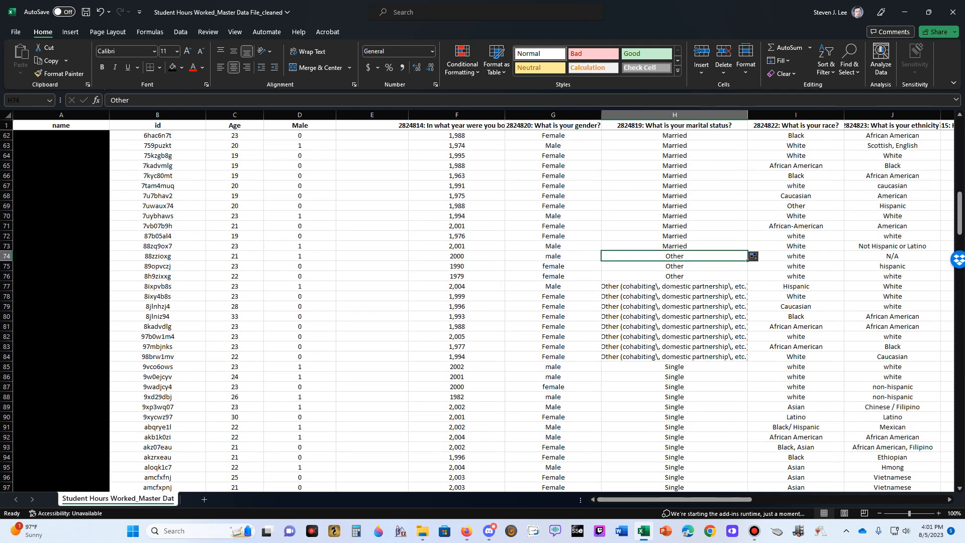
# Inspect the short Other entries in H74, H75 and H76 one by one against the longer Other answers below them
pyautogui.press('Down')
pyautogui.press('Down')
pyautogui.press('Up')
pyautogui.press('Up')
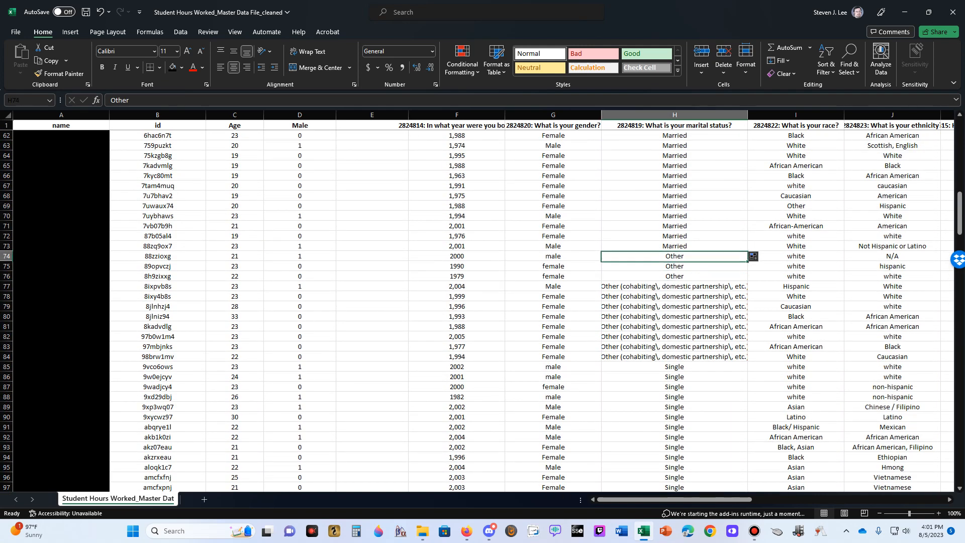
pyautogui.press('Down')
pyautogui.press('Down')
pyautogui.press('Up')
pyautogui.press('Up')
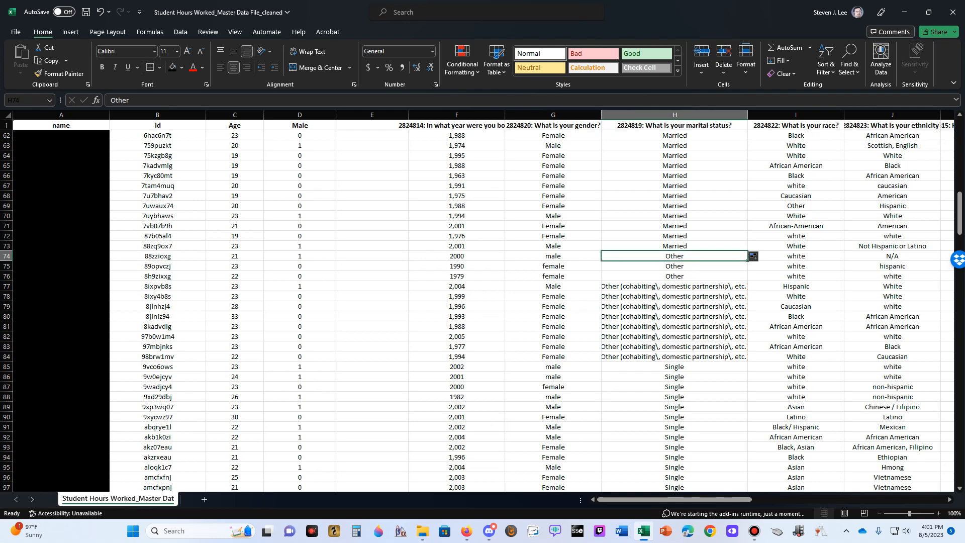
pyautogui.press('Down')
pyautogui.press('Down')
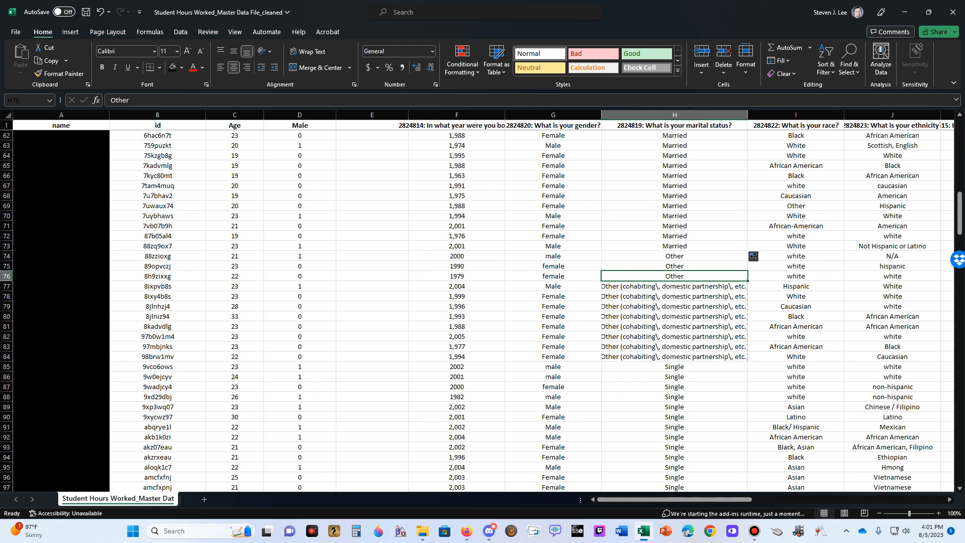
pyautogui.press('Up')
pyautogui.press('Up')
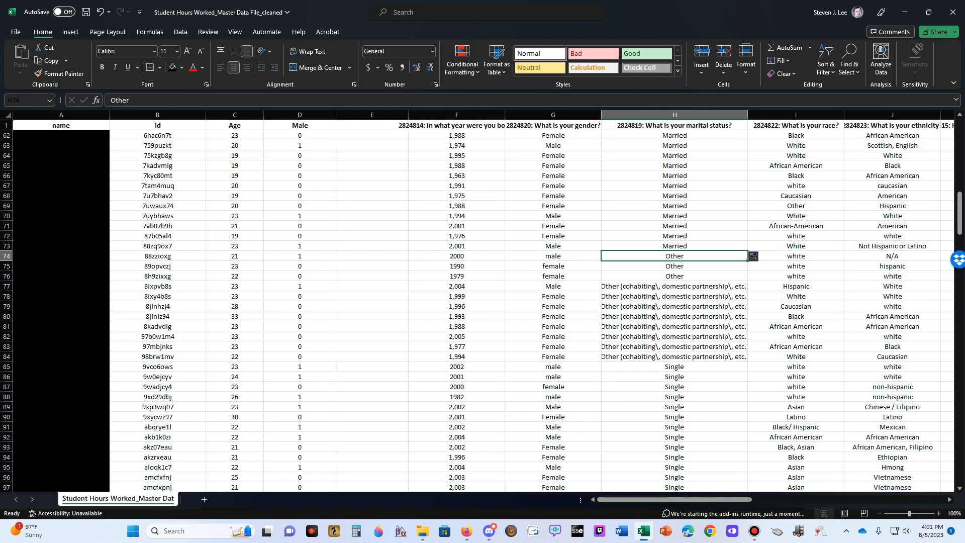
pyautogui.click(674, 276)
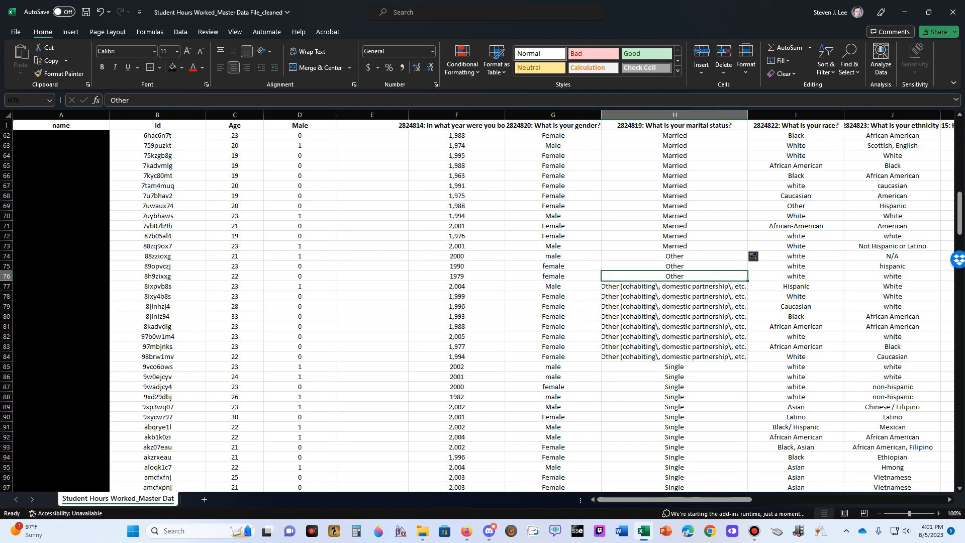
pyautogui.click(674, 256)
pyautogui.click(675, 266)
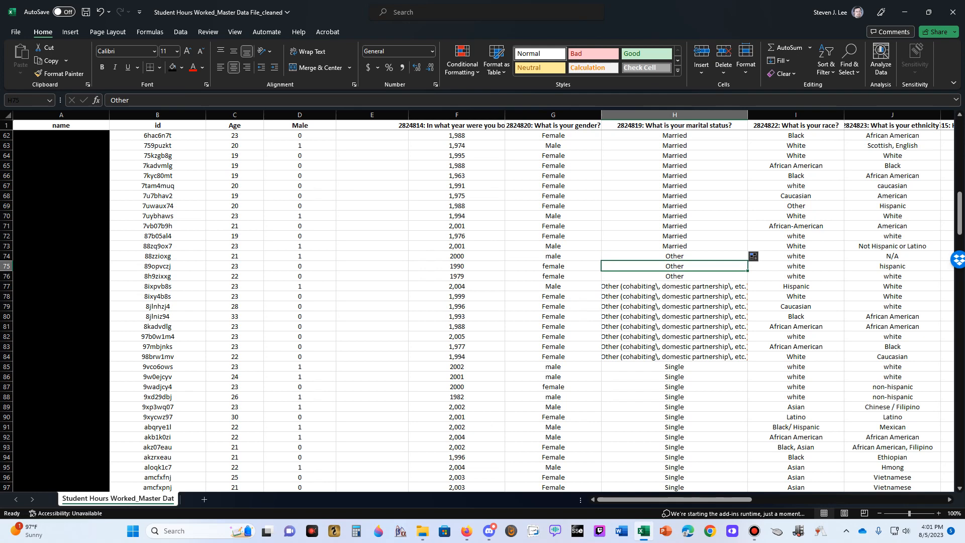
pyautogui.click(674, 276)
pyautogui.click(674, 257)
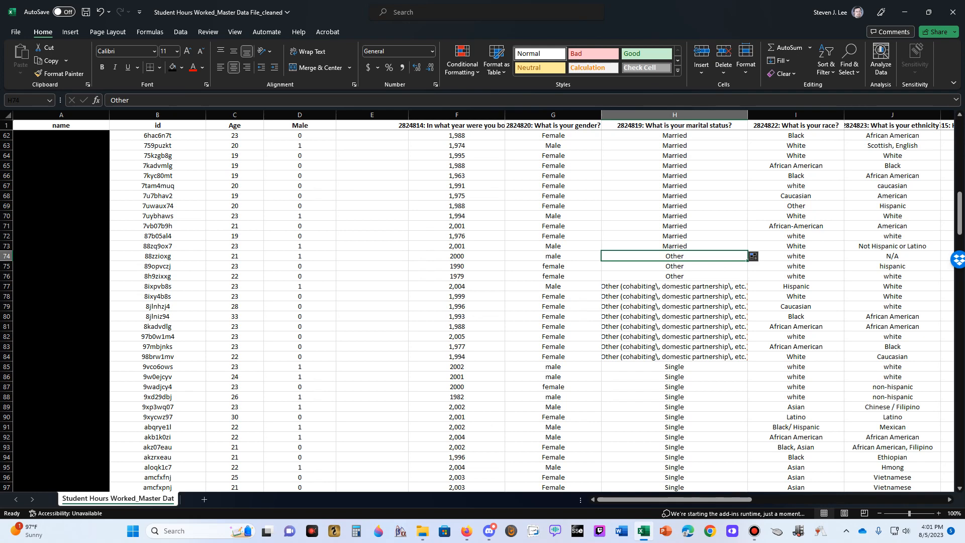
# Inspect the whole marital status column, its Divorced entries in H3 and H4, and the combined answer in H12
pyautogui.scroll(20, 483, 307)
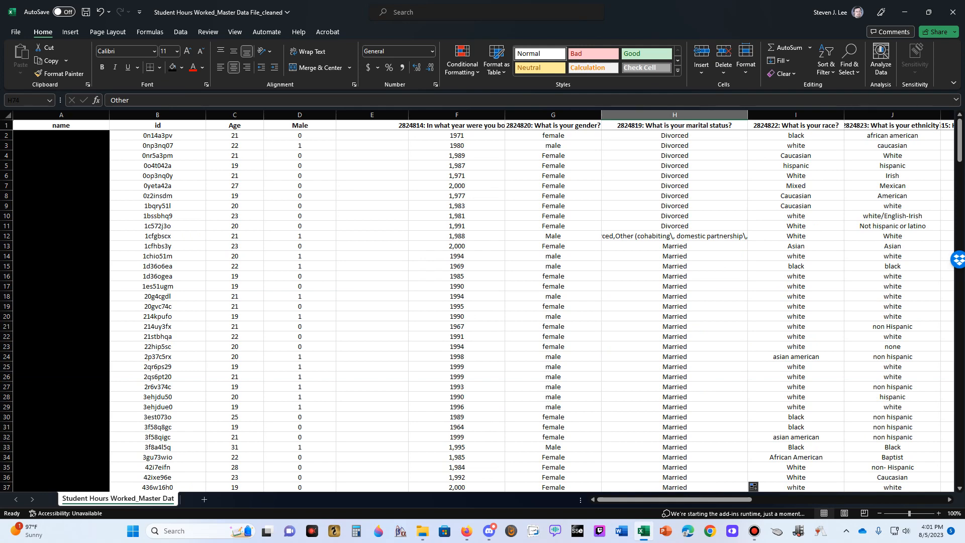
pyautogui.click(675, 115)
pyautogui.click(675, 155)
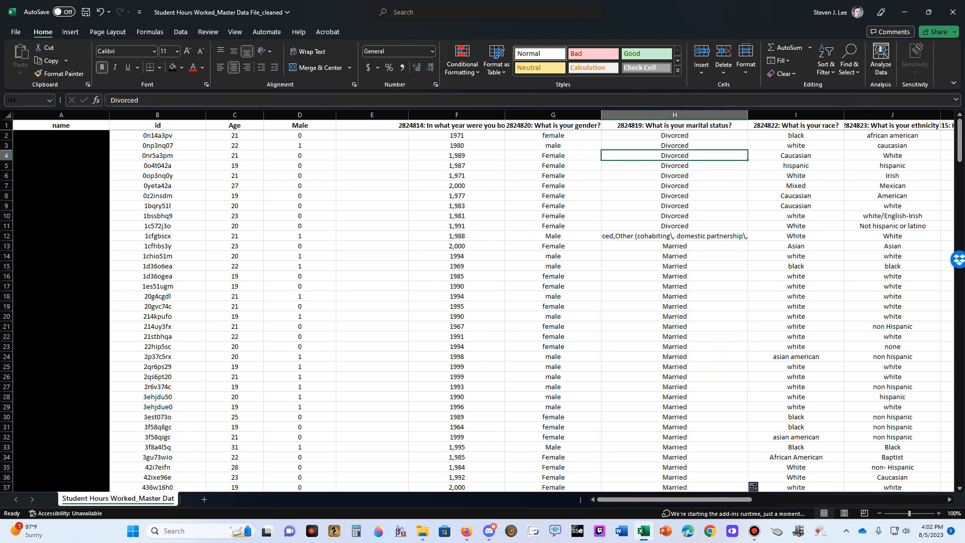
pyautogui.click(674, 236)
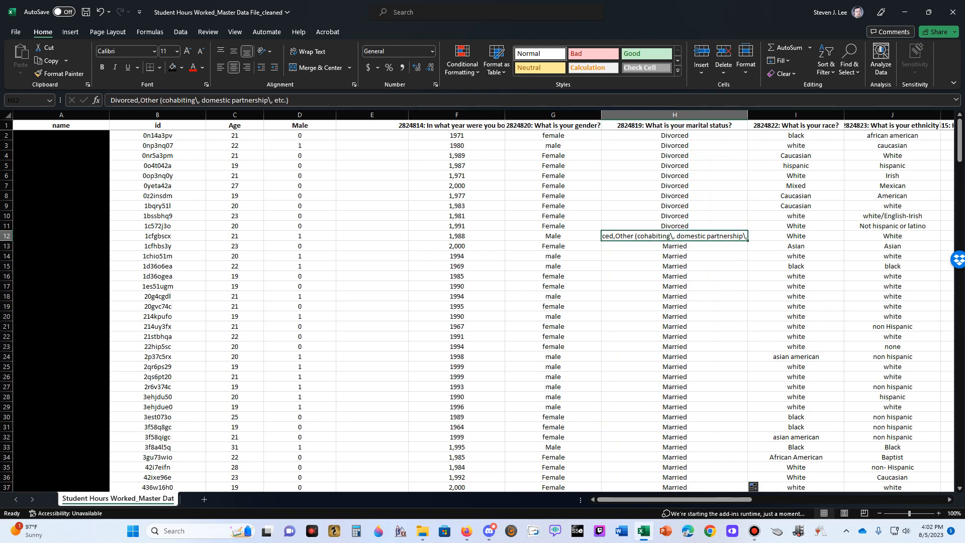
pyautogui.click(675, 115)
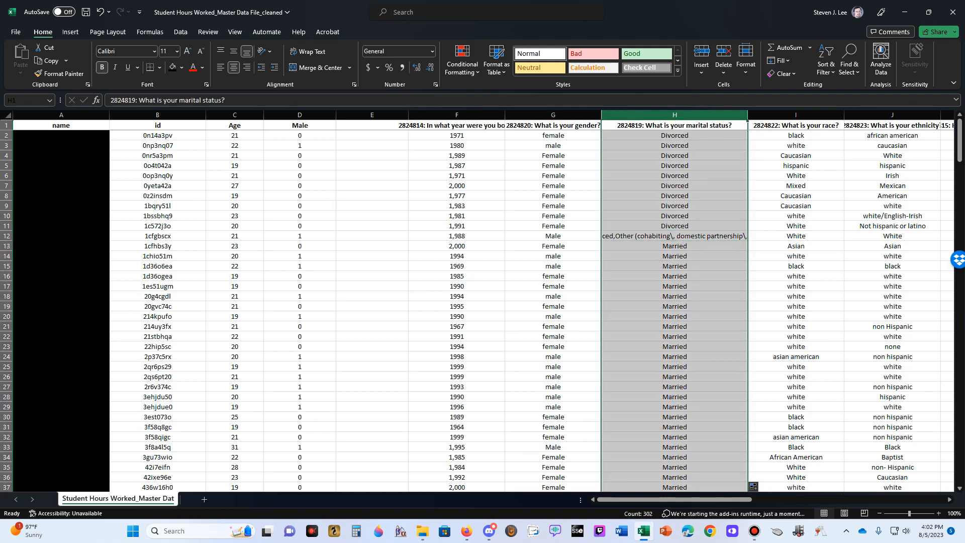
pyautogui.click(674, 146)
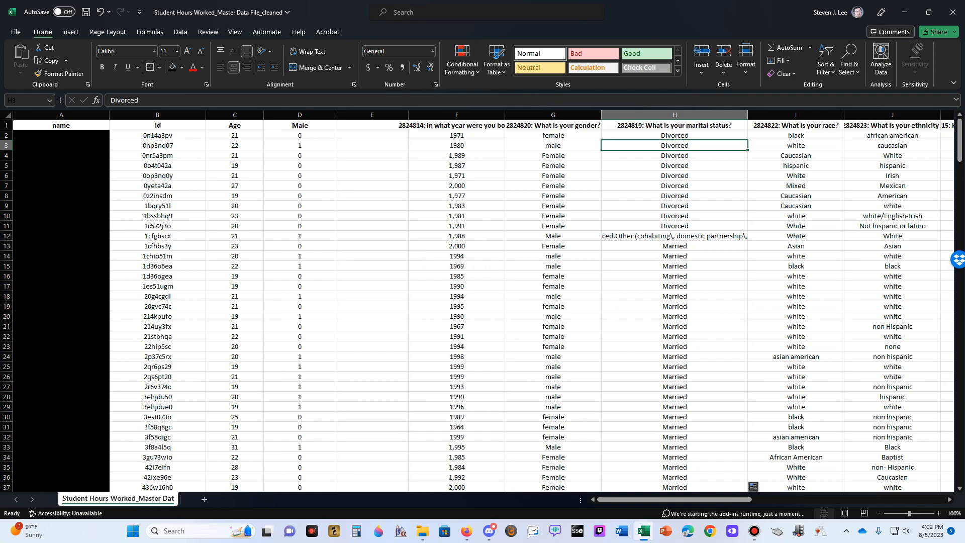
pyautogui.scroll(-15, 483, 301)
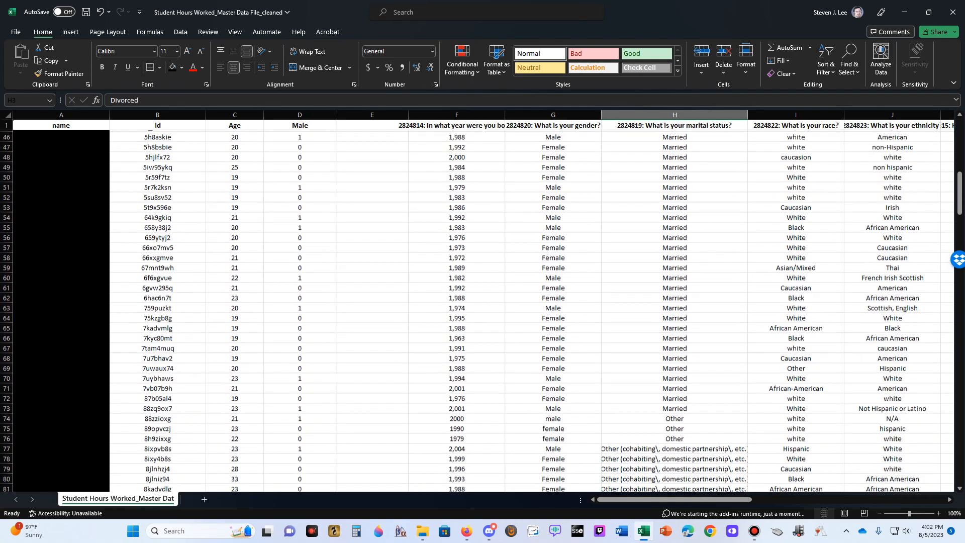
# Check the Other and Single rows of the marital status column, the combined answer in H12, and the Married entry in H17
pyautogui.scroll(-5, 483, 311)
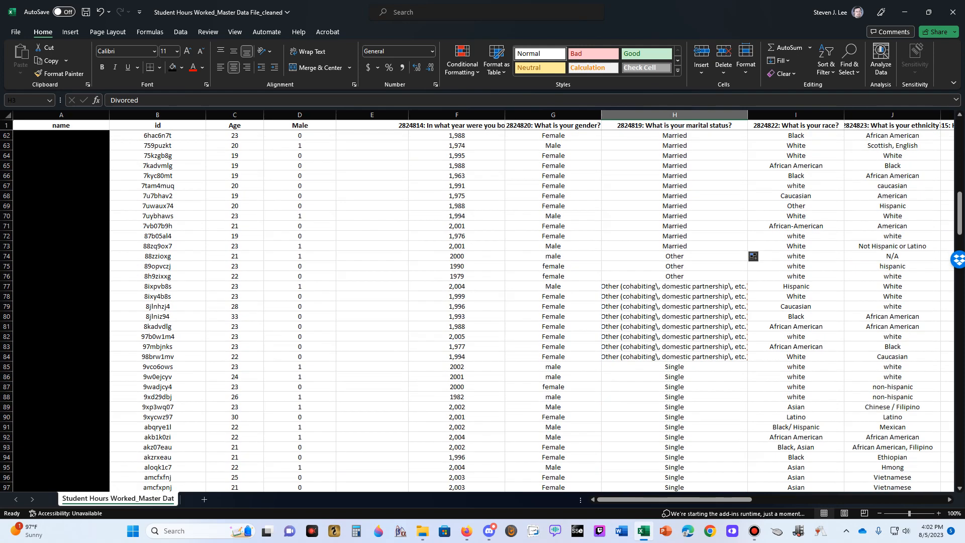
pyautogui.scroll(20, 482, 311)
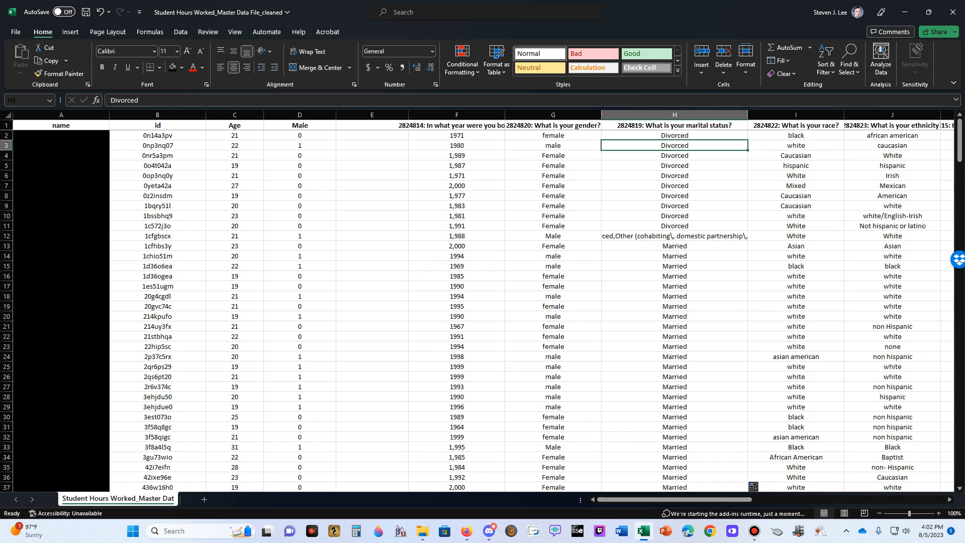
pyautogui.click(674, 236)
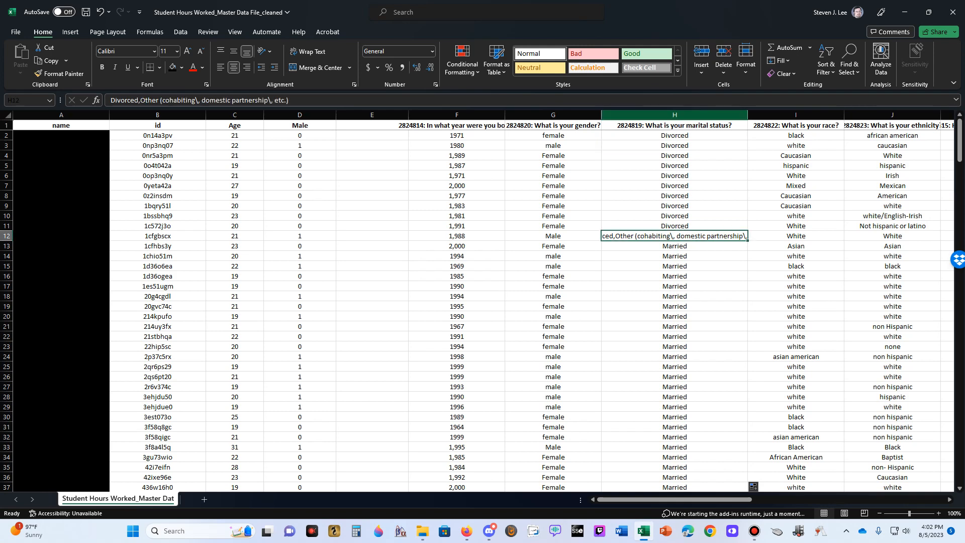
pyautogui.click(675, 115)
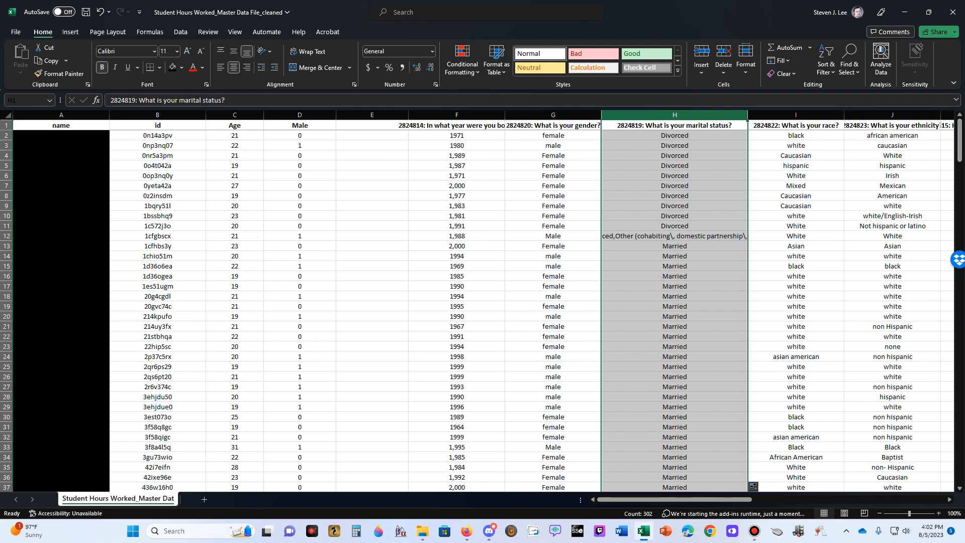
pyautogui.click(675, 186)
pyautogui.click(674, 286)
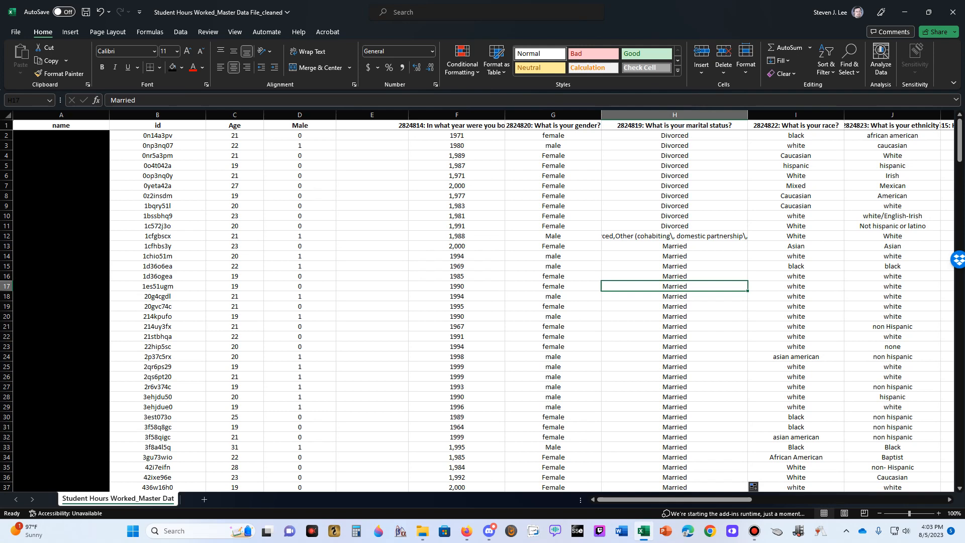
# Compare the short Other entries in H74:H76 with the Married and Single rows around them, then review the whole marital status column
pyautogui.scroll(-20, 483, 306)
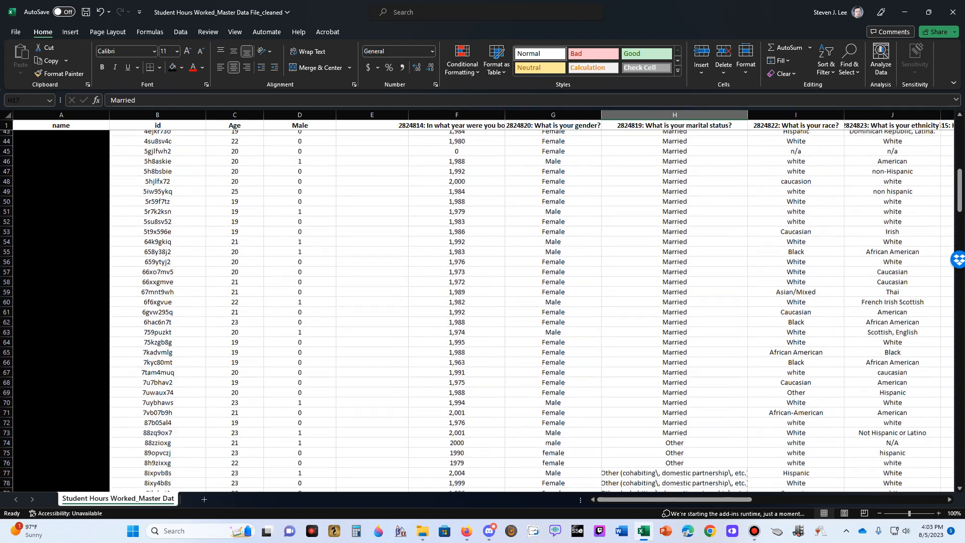
pyautogui.moveTo(675, 256); pyautogui.dragTo(674, 276)
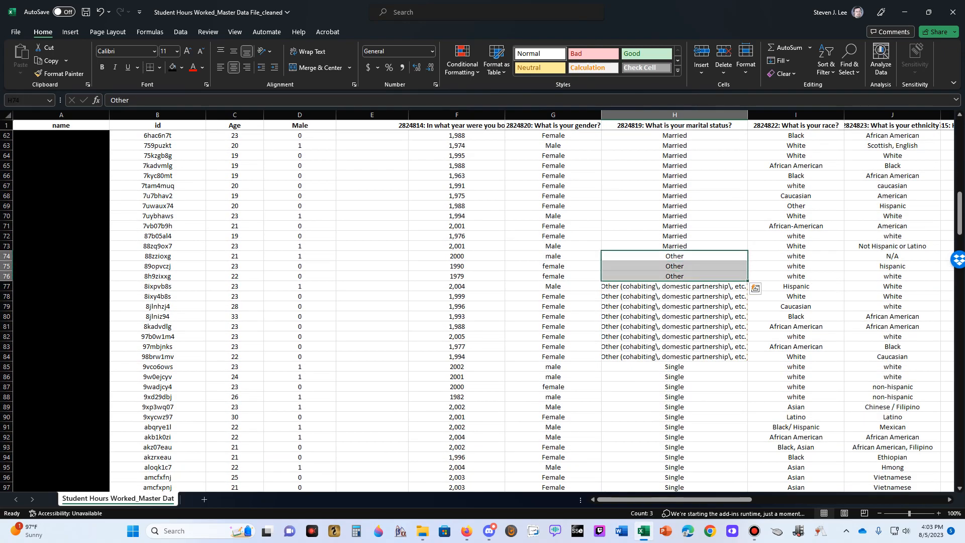
pyautogui.click(674, 236)
pyautogui.scroll(-3, 674, 235)
pyautogui.scroll(-20, 674, 235)
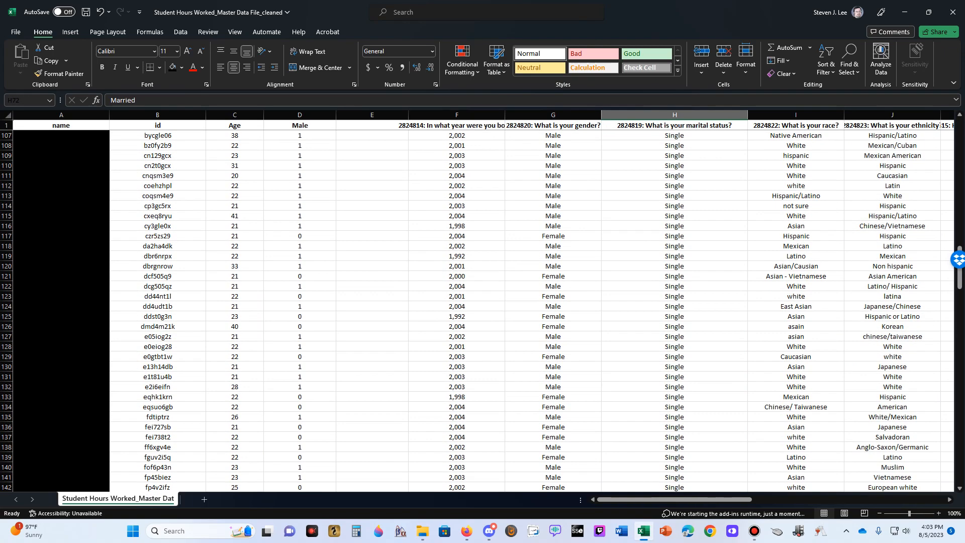
pyautogui.scroll(20, 483, 311)
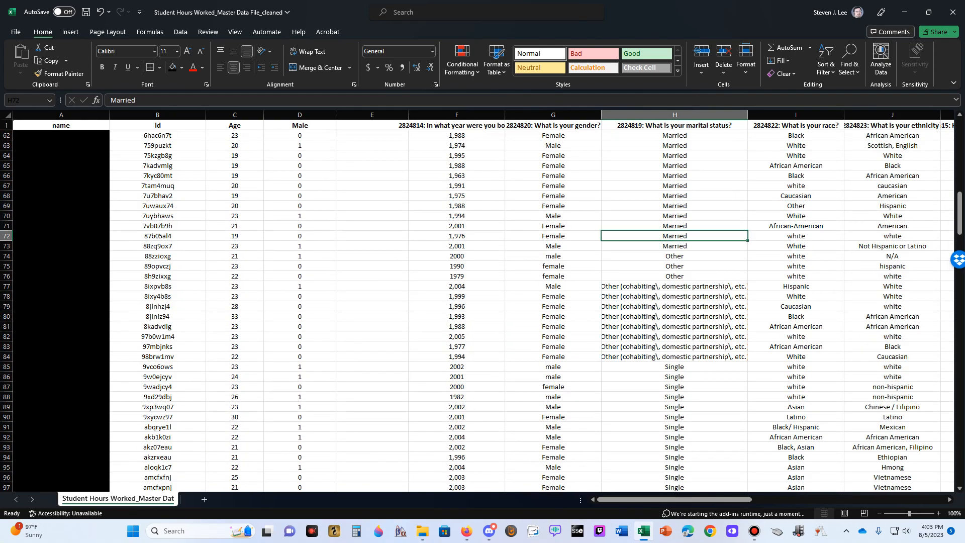
pyautogui.moveTo(675, 256); pyautogui.dragTo(674, 277)
pyautogui.click(675, 235)
pyautogui.scroll(20, 482, 302)
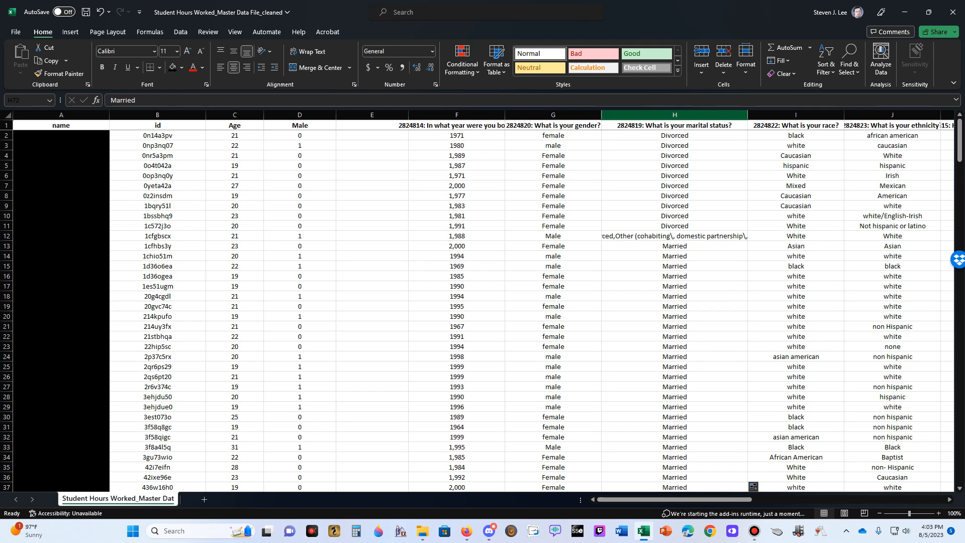
pyautogui.click(675, 115)
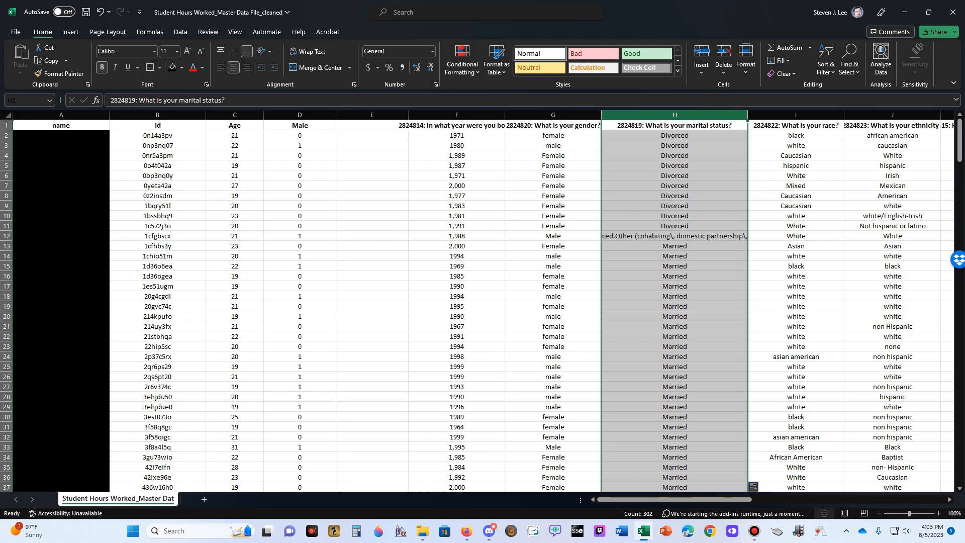
# Insert two blank columns directly before the birth year question column
pyautogui.click(372, 125)
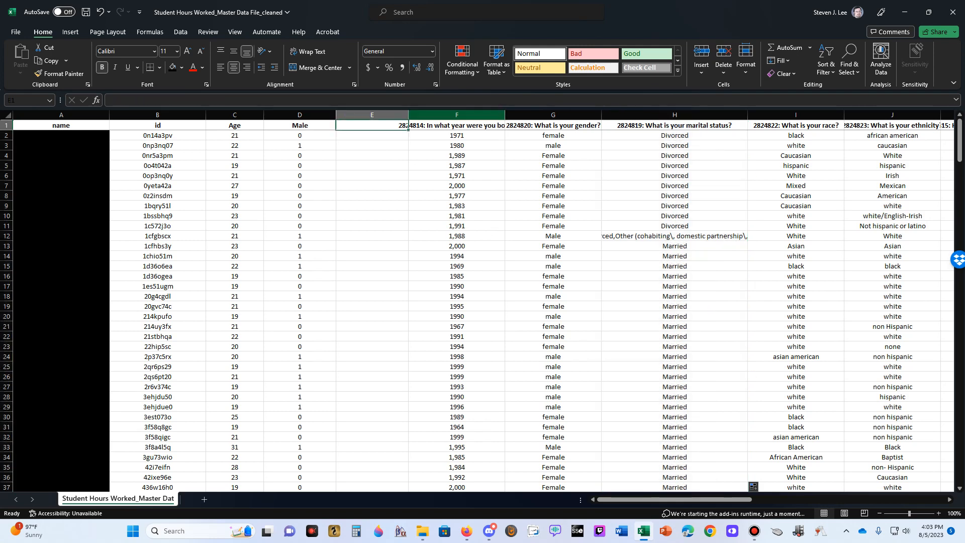
pyautogui.rightClick(468, 115)
pyautogui.click(495, 218)
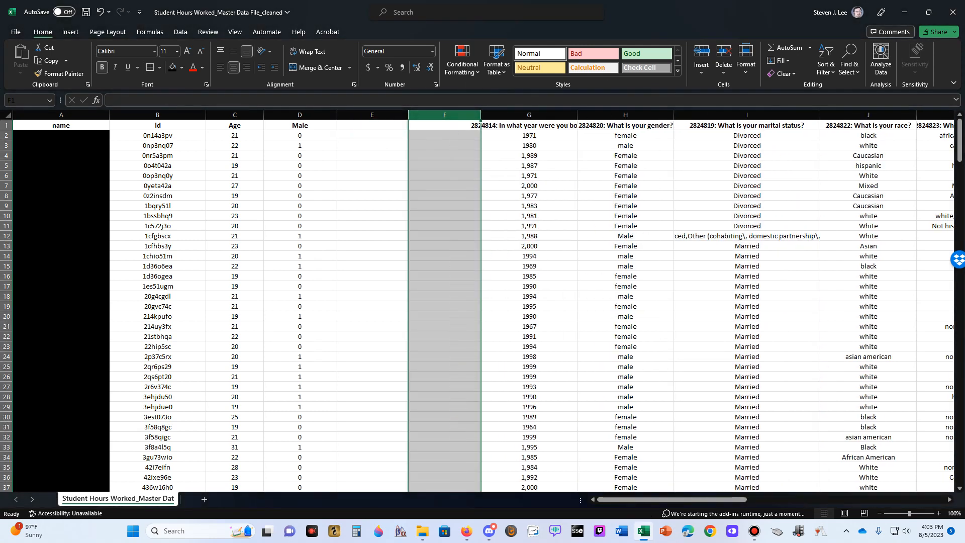
pyautogui.rightClick(536, 116)
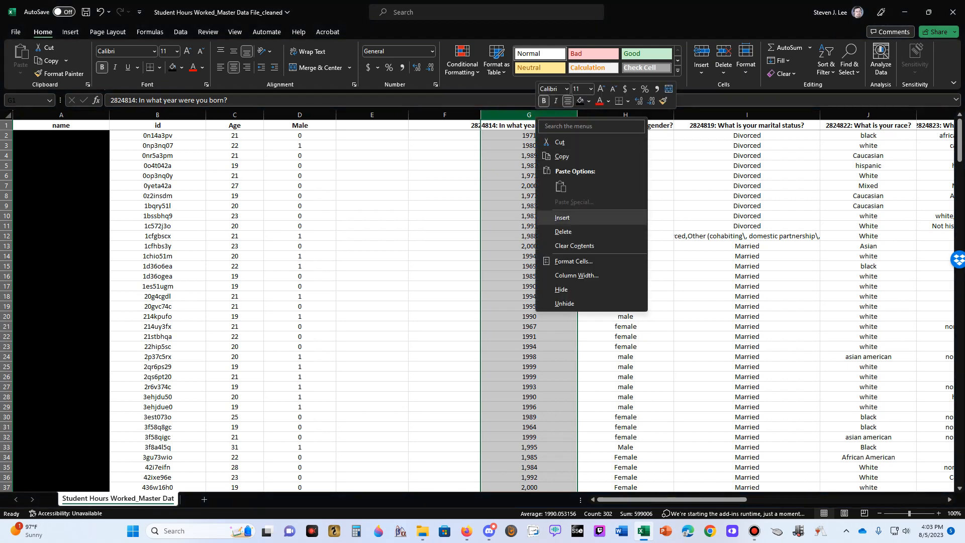
pyautogui.click(562, 217)
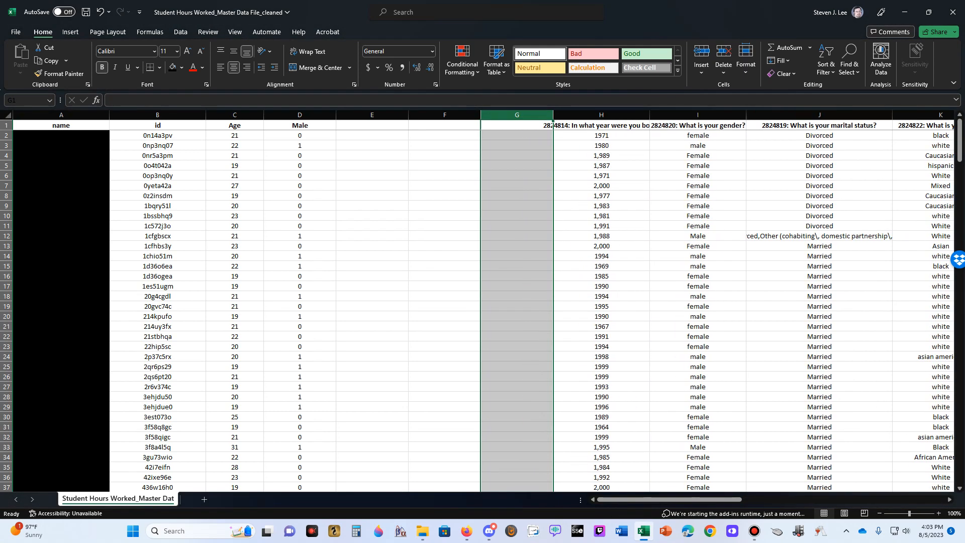
# Enter the headers Married in E1 and Single in F1
pyautogui.click(372, 125)
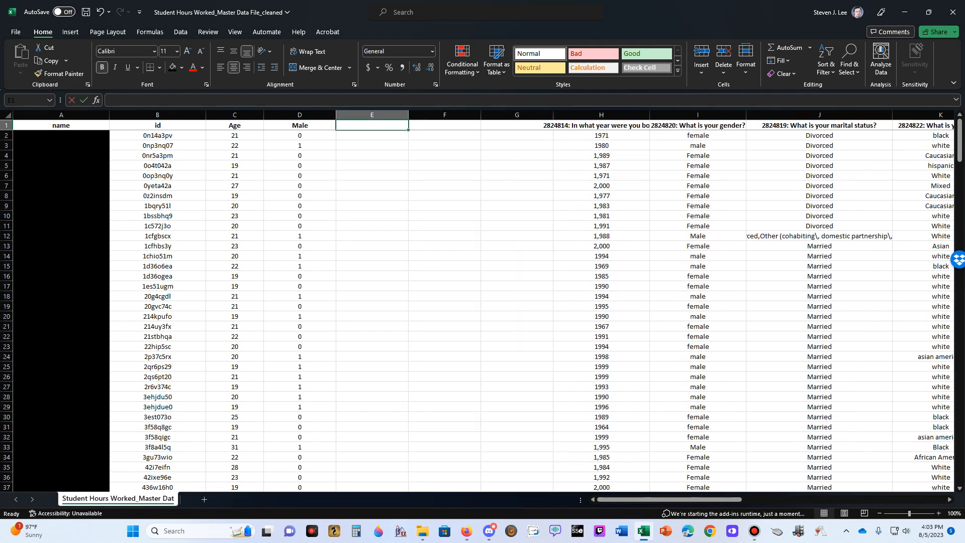
pyautogui.write('Married')
pyautogui.press('Tab')
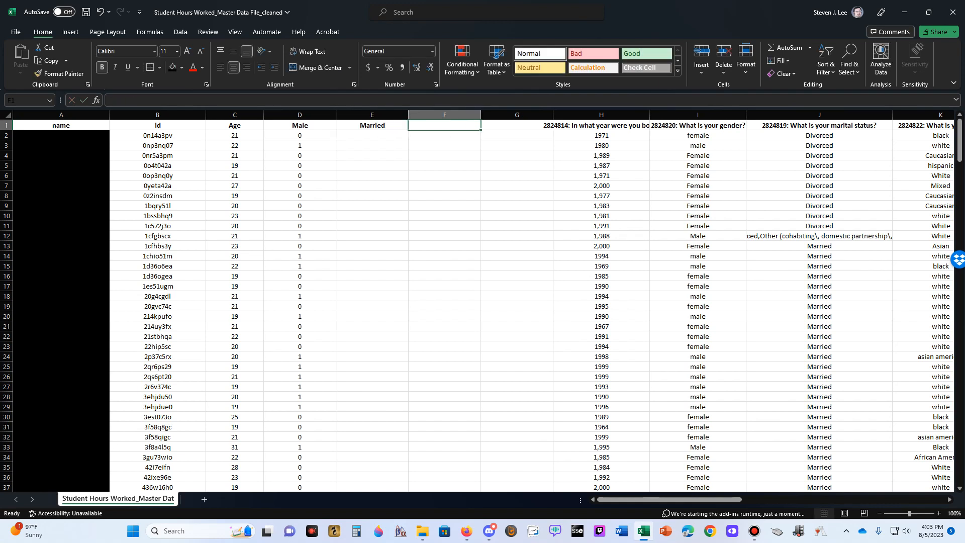
pyautogui.write('S')
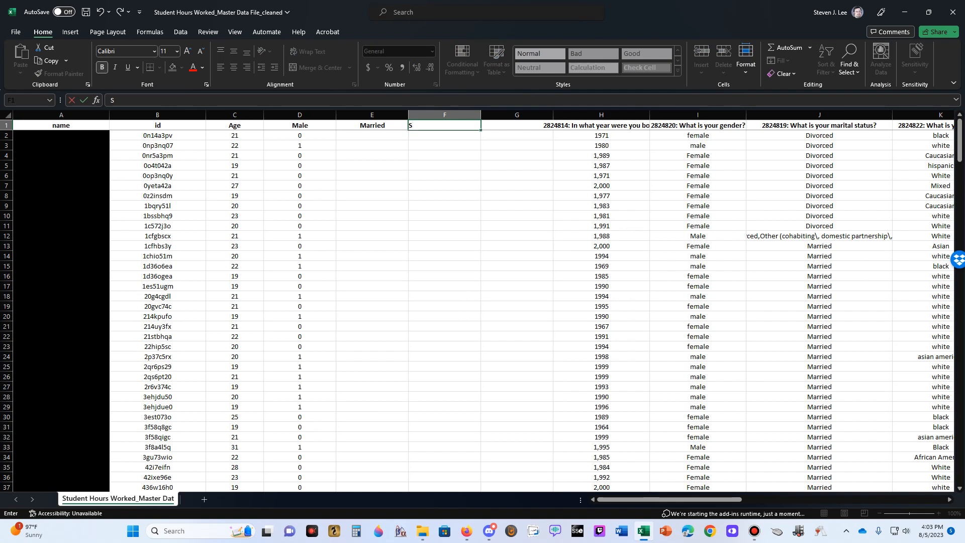
pyautogui.write('ingle')
pyautogui.press('Tab')
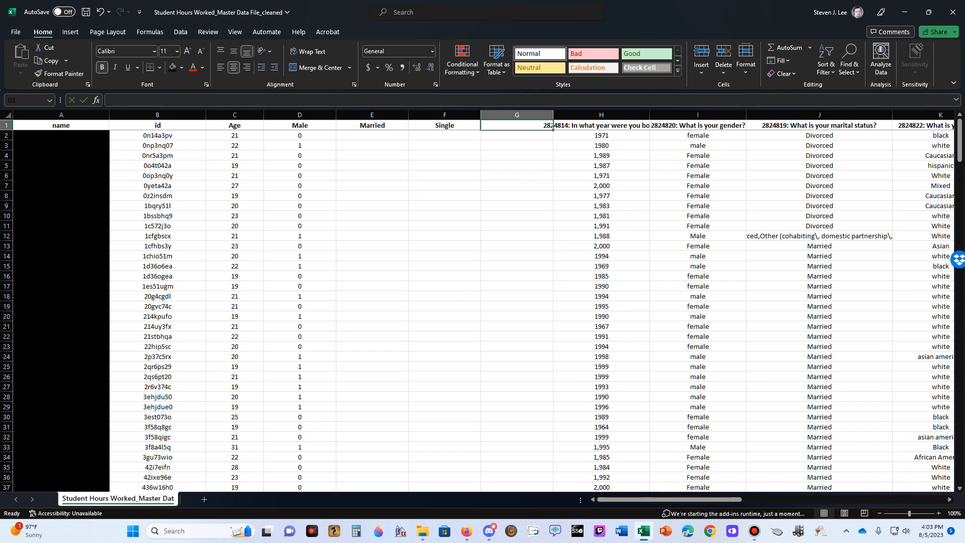
# Insert another blank column before the birth year question and enter the headers Cohabiting in G1 and Divorced in H1
pyautogui.click(623, 115)
pyautogui.rightClick(624, 114)
pyautogui.click(654, 213)
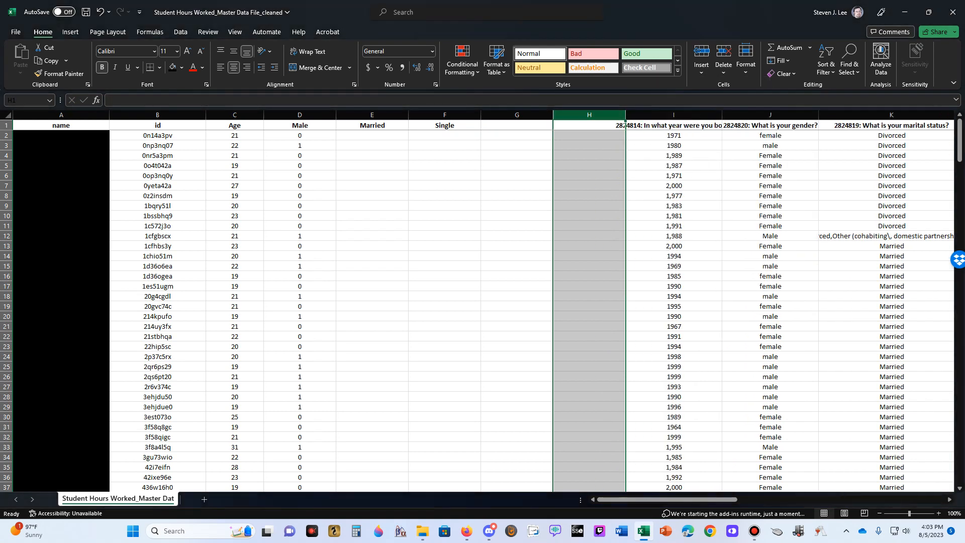
pyautogui.click(517, 126)
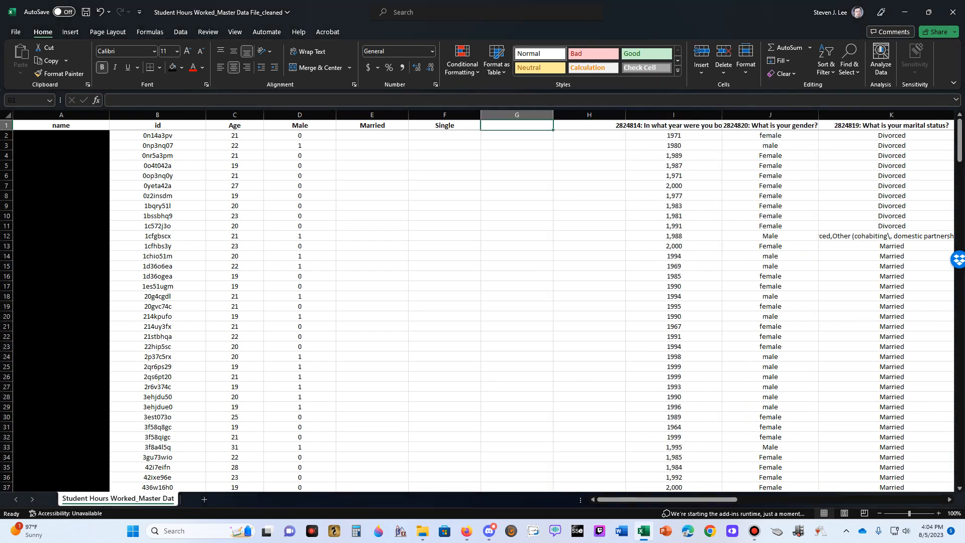
pyautogui.write('Cohabiting')
pyautogui.press('Tab')
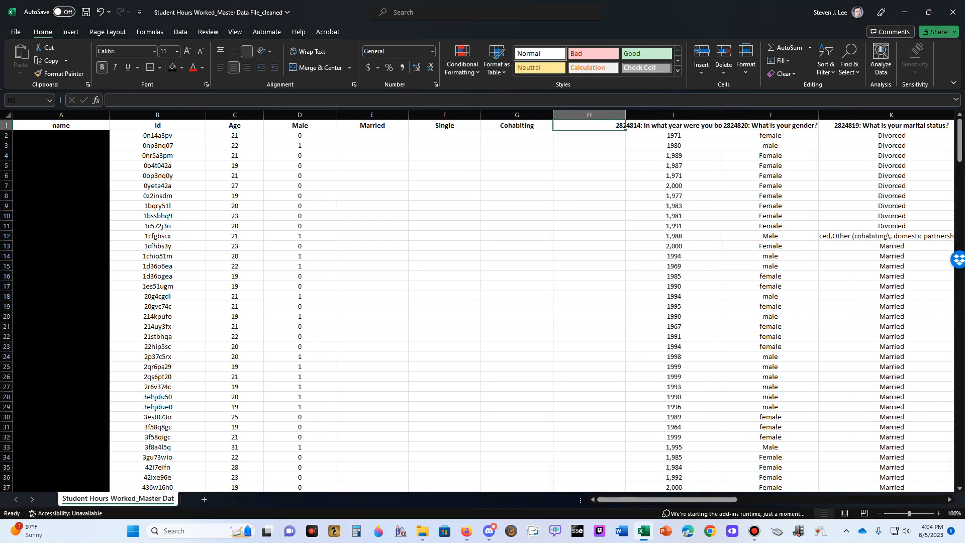
pyautogui.write('Divorced')
pyautogui.hotkey('shift', 'Tab')
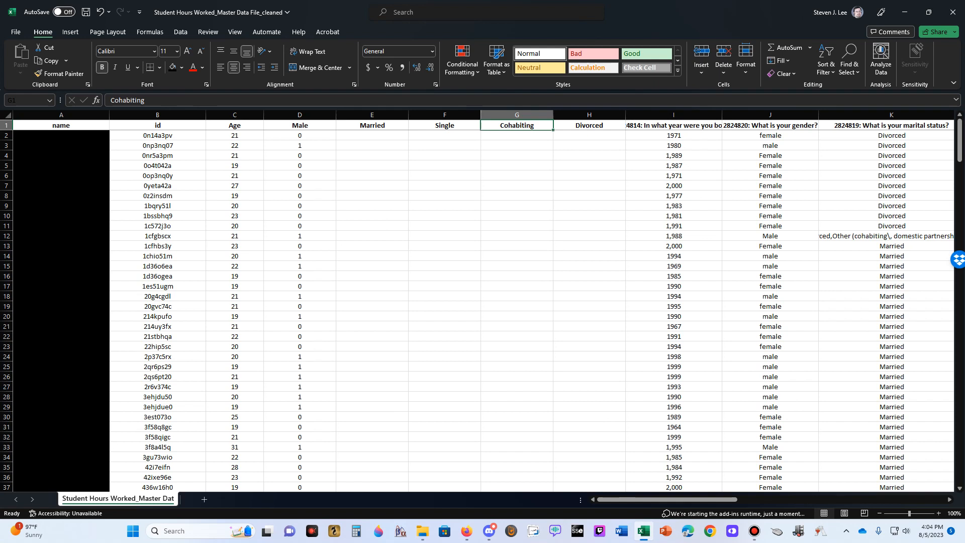
# Examine the full combined marital status answer in K12 and the rest of that respondent's row, including the name
pyautogui.click(891, 246)
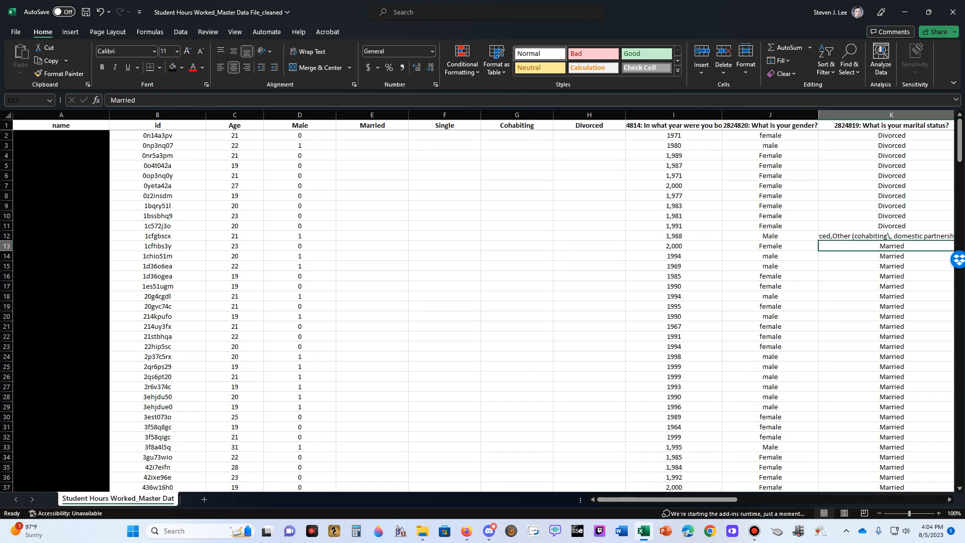
pyautogui.click(891, 236)
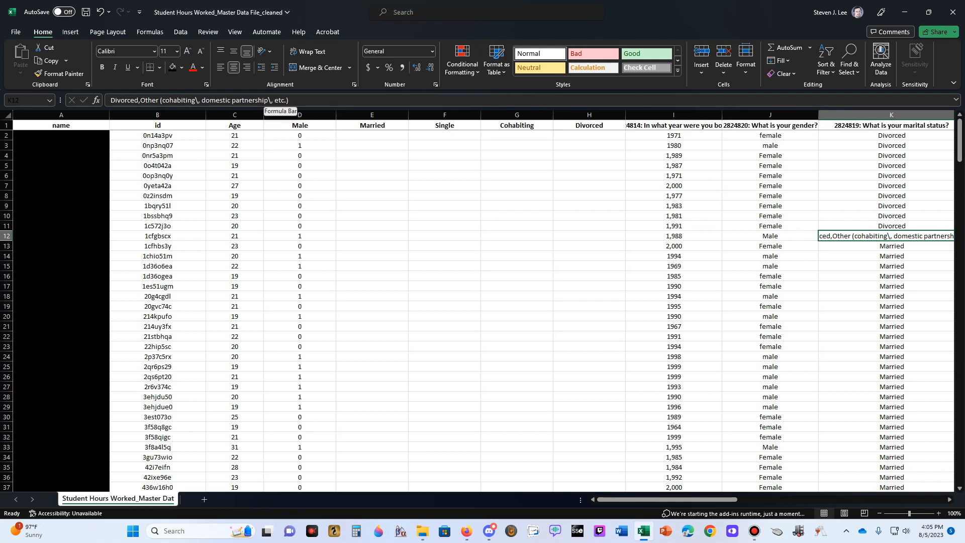
pyautogui.press('F2')
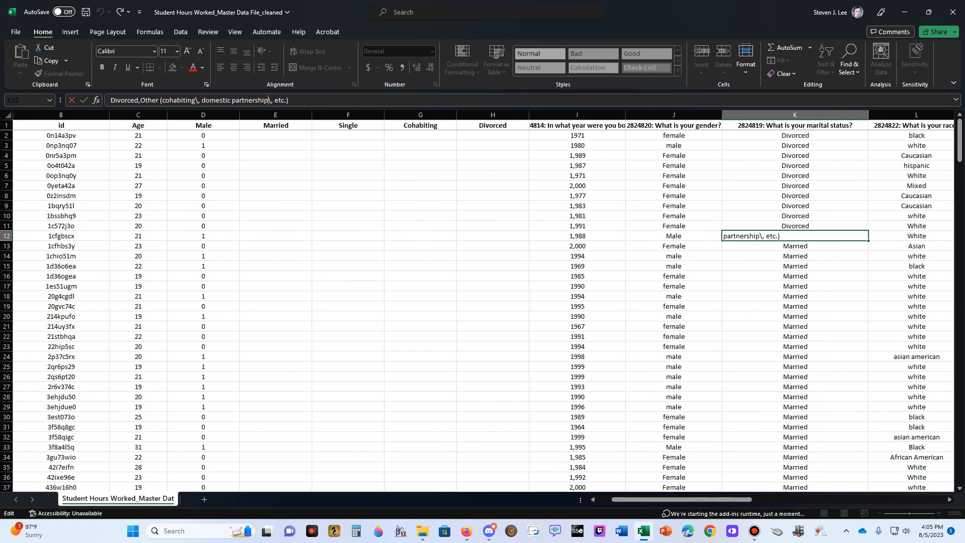
pyautogui.click(795, 186)
pyautogui.click(795, 236)
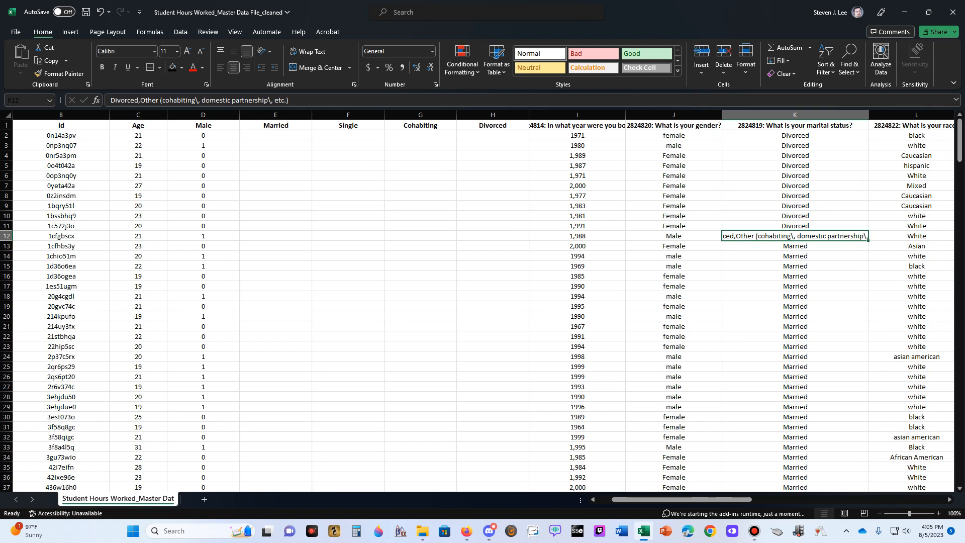
pyautogui.press('Left')
pyautogui.press('Left')
pyautogui.press('Left')
pyautogui.press('Left')
pyautogui.press('Left')
pyautogui.press('Left')
pyautogui.press('Left')
pyautogui.press('Left')
pyautogui.press('Left')
pyautogui.press('Left')
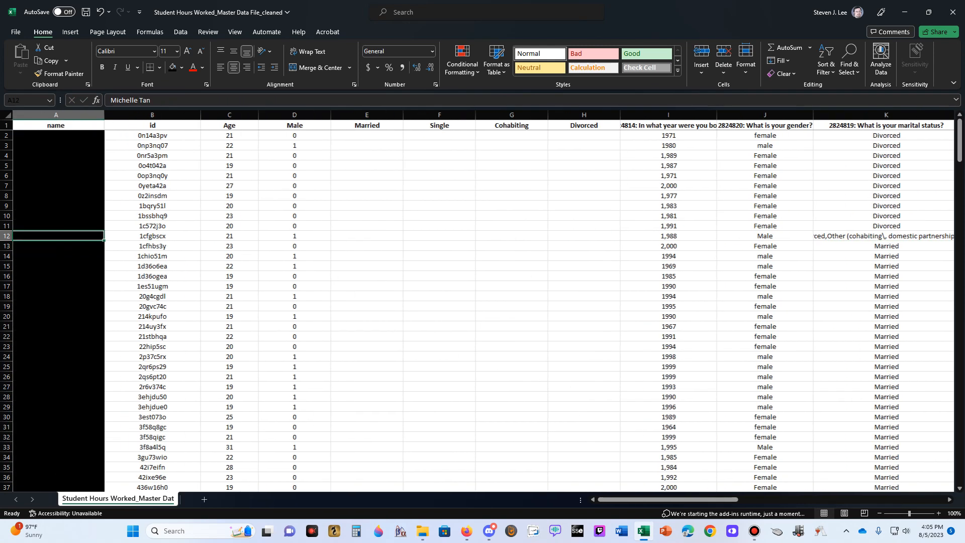
pyautogui.press('Right')
pyautogui.press('Right')
pyautogui.press('Right')
pyautogui.press('Right')
pyautogui.press('Right')
pyautogui.press('Right')
pyautogui.press('Right')
pyautogui.press('Right')
pyautogui.press('Right')
pyautogui.press('Right')
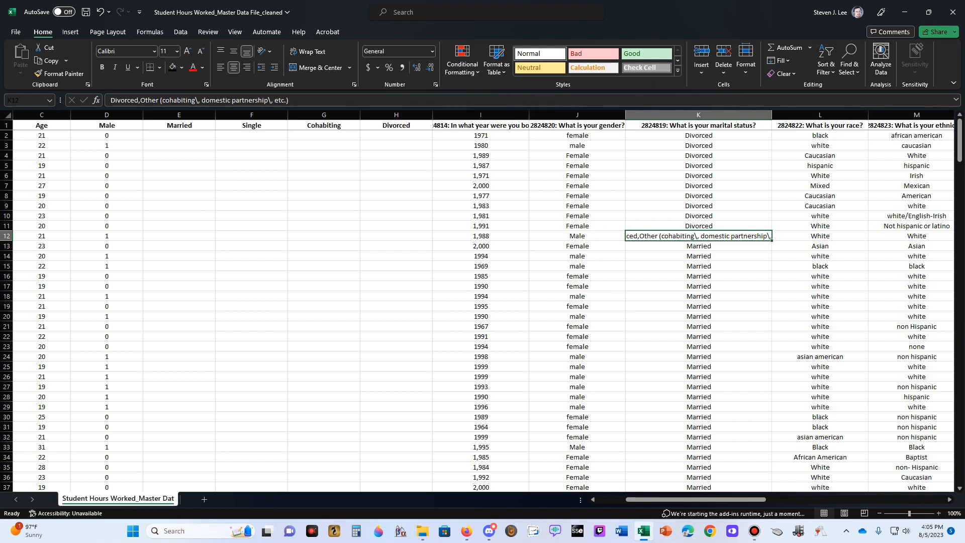
# Enter the formula =IF(K2="Married",1,0) in E2 to code the Married dummy variable from the marital status answer
pyautogui.click(179, 136)
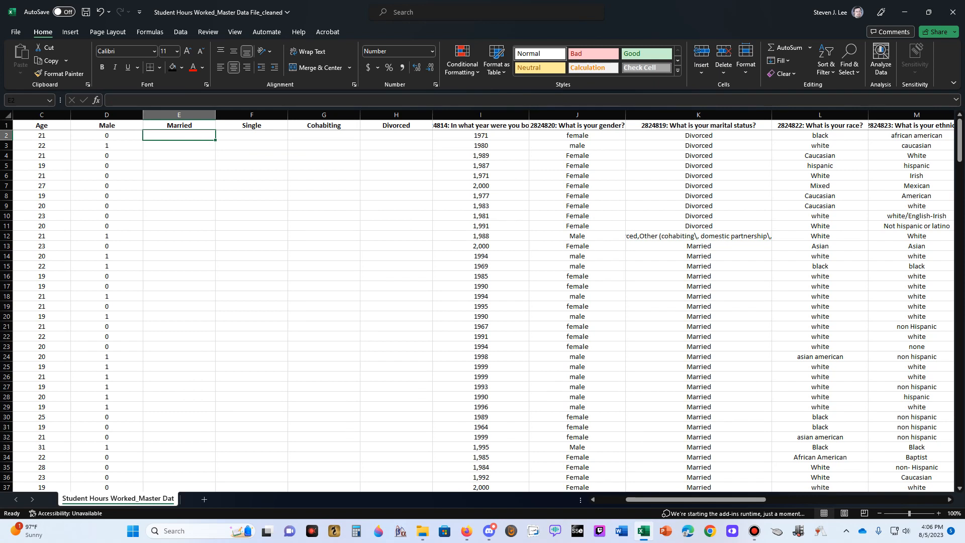
pyautogui.write('=if(')
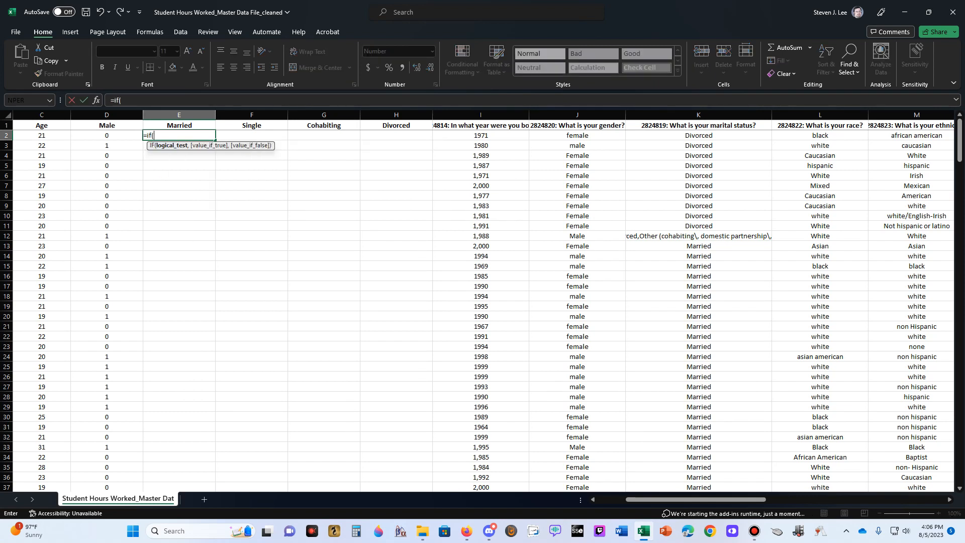
pyautogui.click(699, 136)
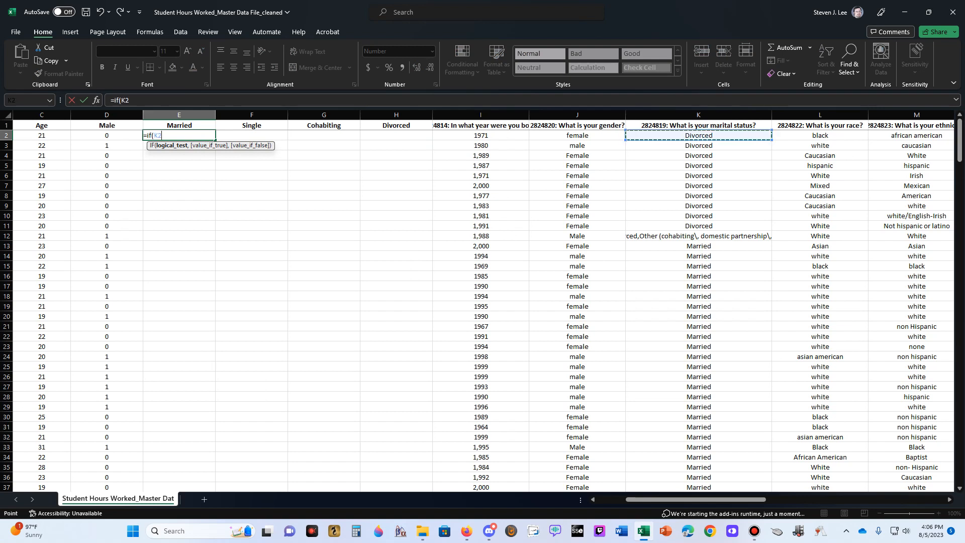
pyautogui.write('="Married"')
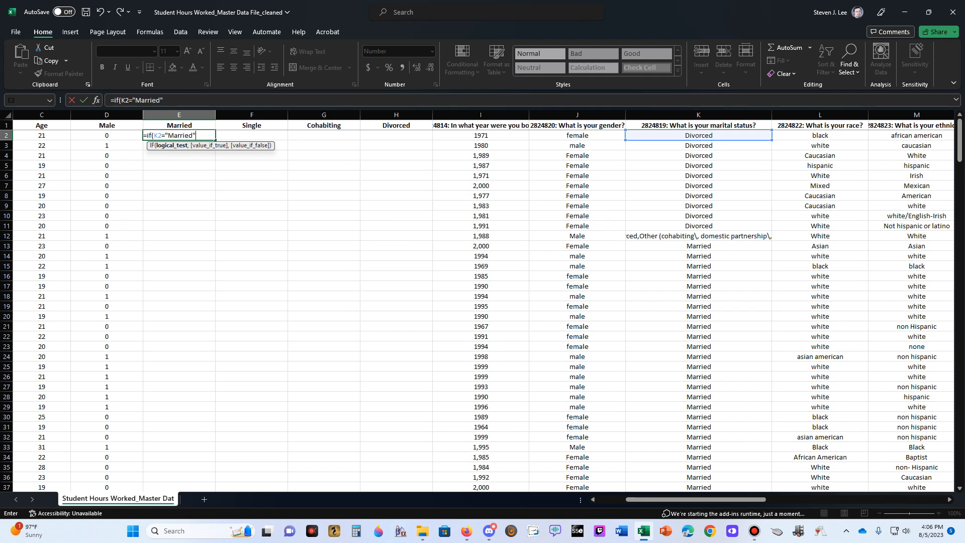
pyautogui.write(',1,0')
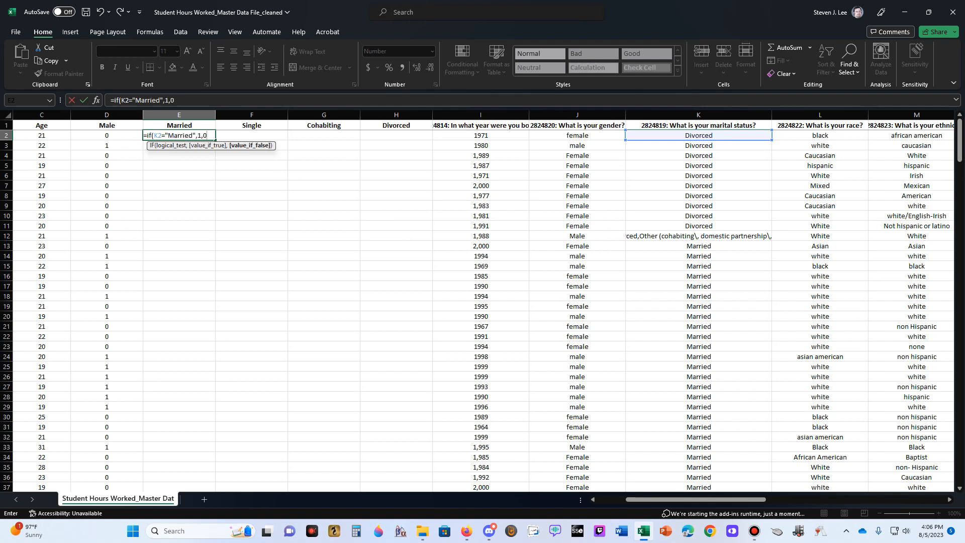
pyautogui.hotkey('ctrl', 'Return')
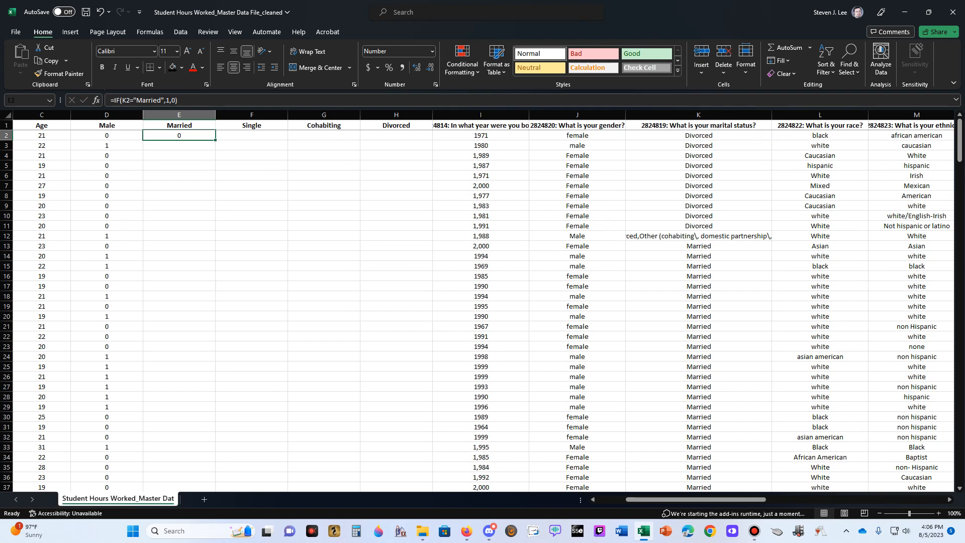
# Fill the Married formula down column E for all respondents and check row 13 against its marital status answer
pyautogui.doubleClick(216, 140)
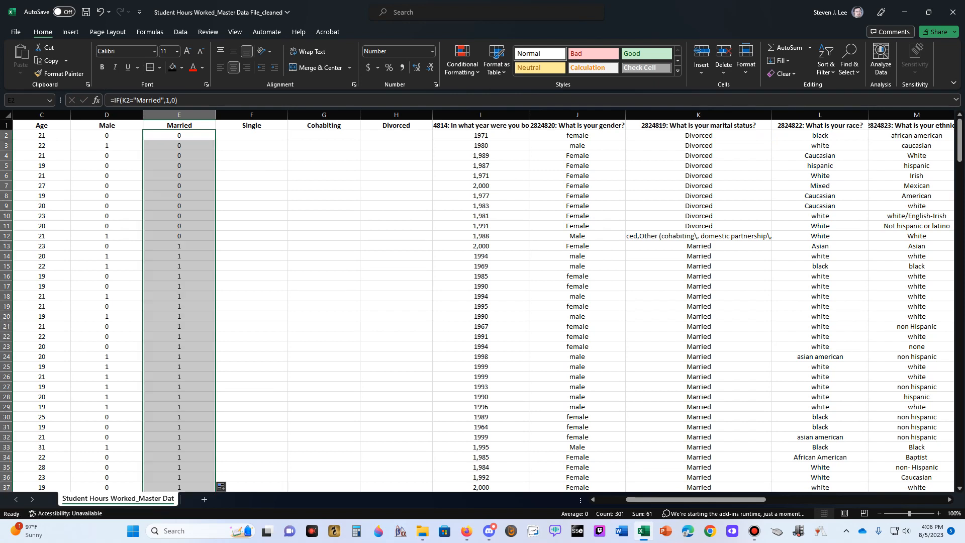
pyautogui.click(178, 246)
pyautogui.press('Right')
pyautogui.press('Right')
pyautogui.press('Right')
pyautogui.press('Right')
pyautogui.press('Right')
pyautogui.press('Right')
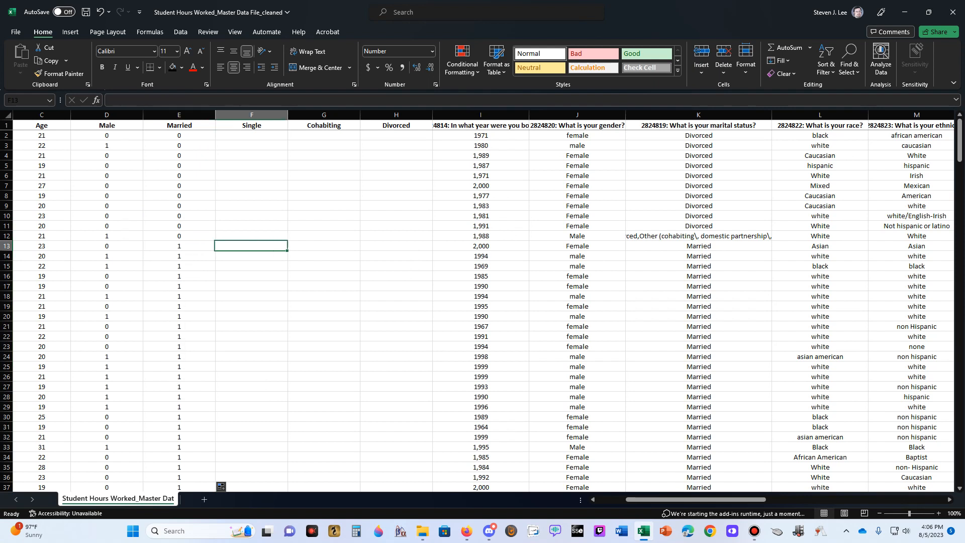
pyautogui.press('Left')
pyautogui.press('Left')
pyautogui.press('Left')
pyautogui.press('Left')
pyautogui.press('Left')
pyautogui.press('Left')
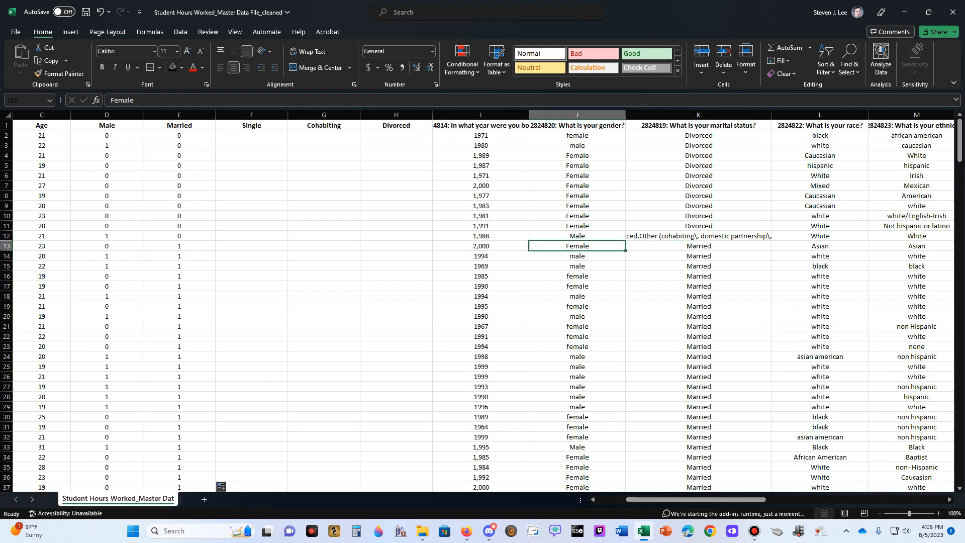
# Enter the formula =IF(K2="Single",1,0) in F2 and fill it down the Single column for all respondents
pyautogui.press('Right')
pyautogui.press('Up')
pyautogui.press('Up')
pyautogui.press('Up')
pyautogui.press('Up')
pyautogui.press('Up')
pyautogui.press('Up')
pyautogui.press('Up')
pyautogui.press('Up')
pyautogui.press('Up')
pyautogui.press('Up')
pyautogui.press('Up')
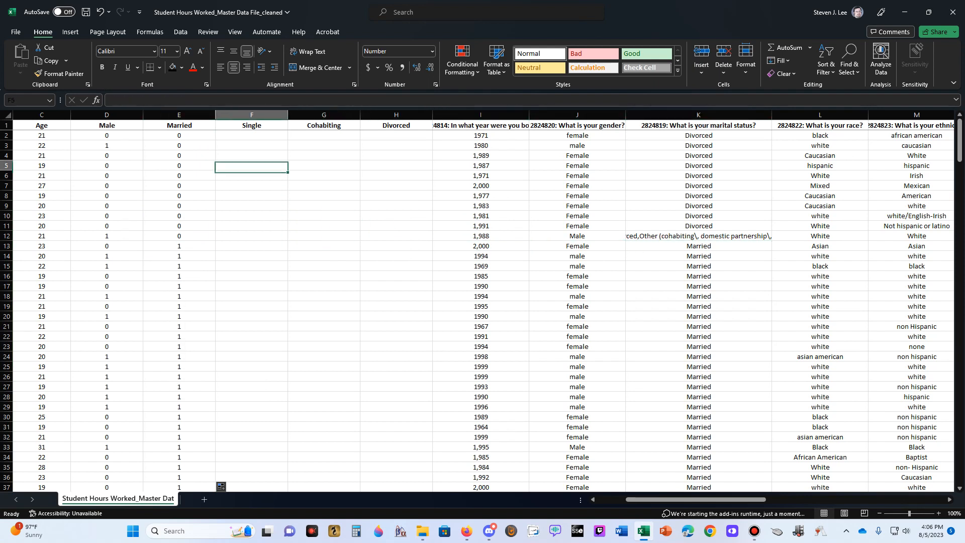
pyautogui.write('=if(')
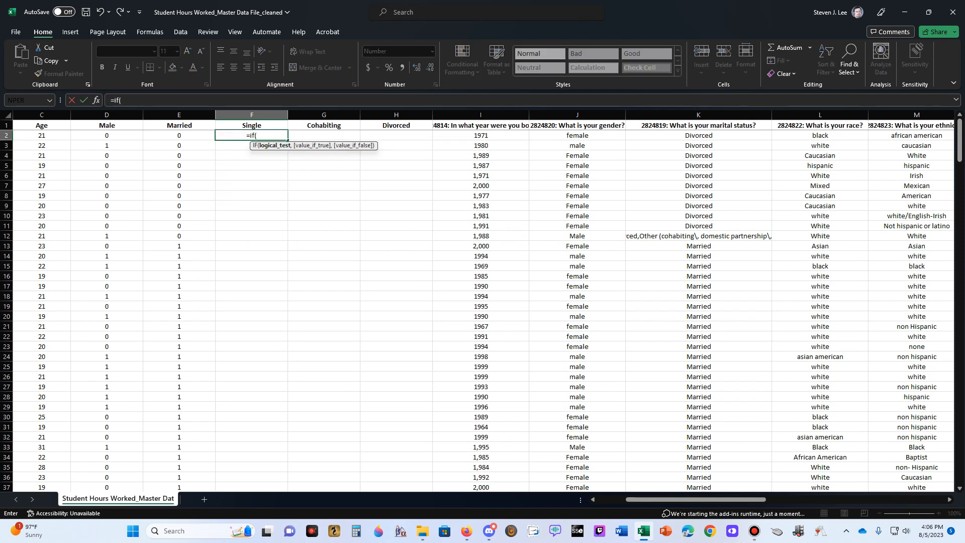
pyautogui.press('Right')
pyautogui.press('Right')
pyautogui.press('Right')
pyautogui.press('Right')
pyautogui.press('Right')
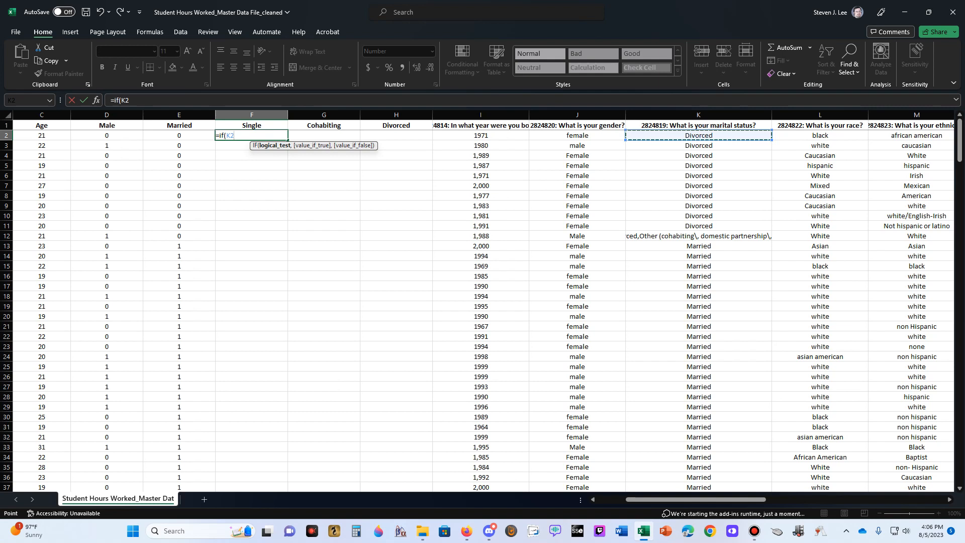
pyautogui.write('="Single')
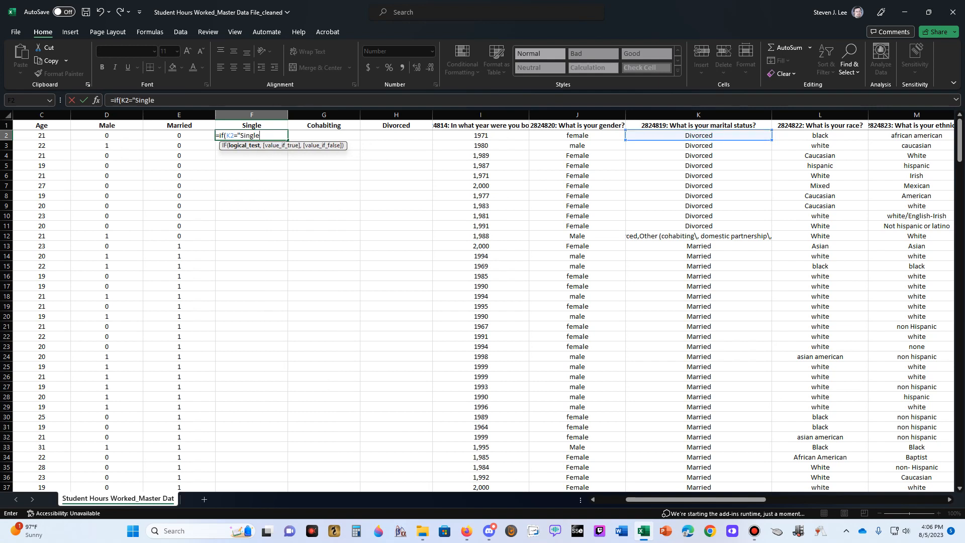
pyautogui.write('",1,0)')
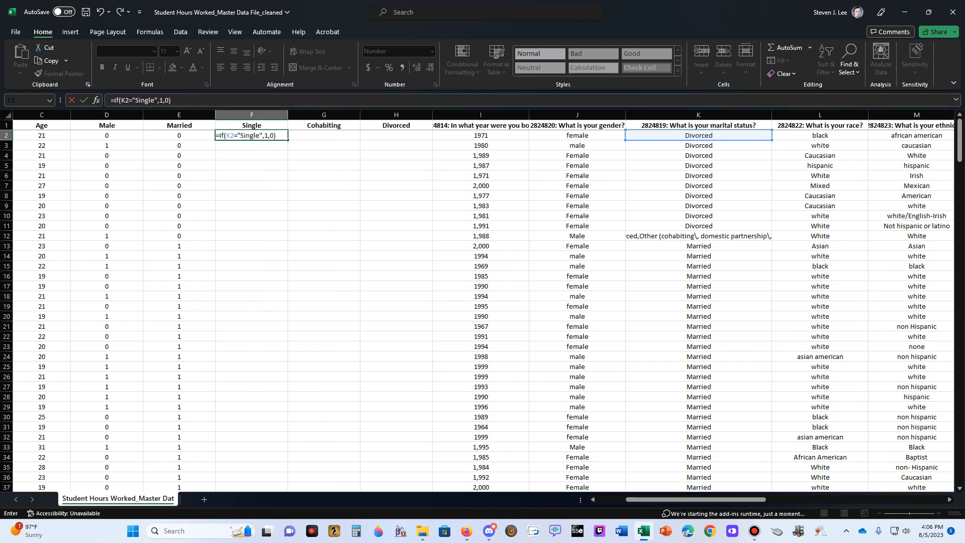
pyautogui.hotkey('ctrl', 'Return')
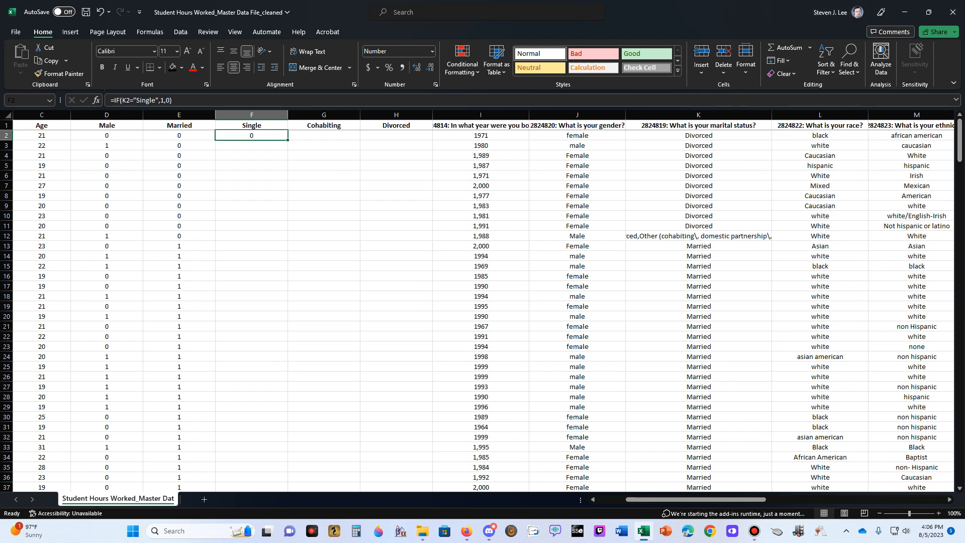
pyautogui.doubleClick(287, 141)
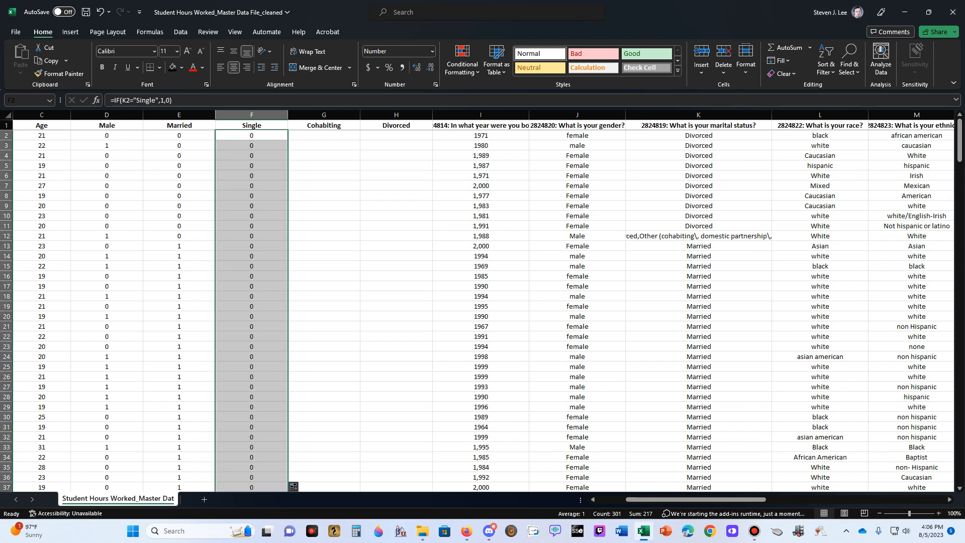
# Copy the full combined marital status answer text from K12 without changing the cell
pyautogui.click(323, 135)
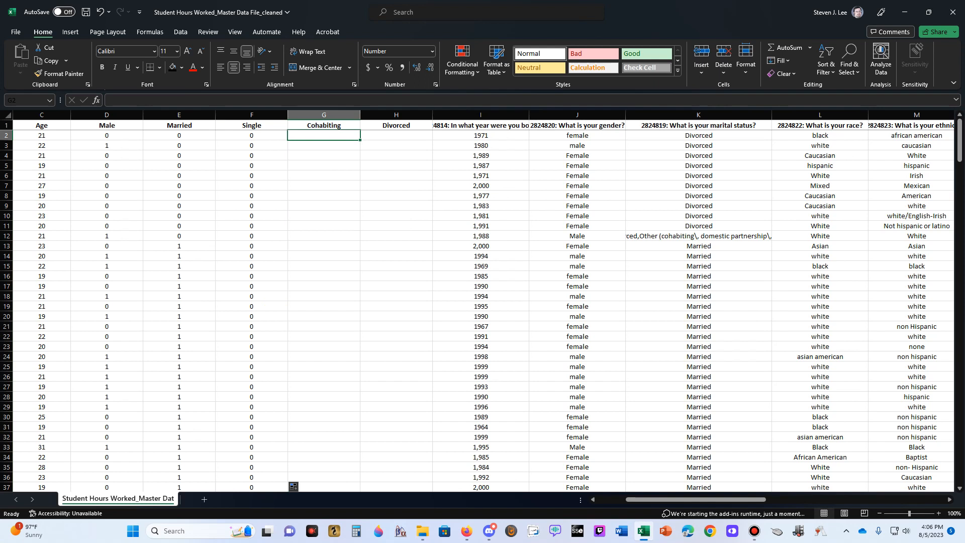
pyautogui.doubleClick(699, 236)
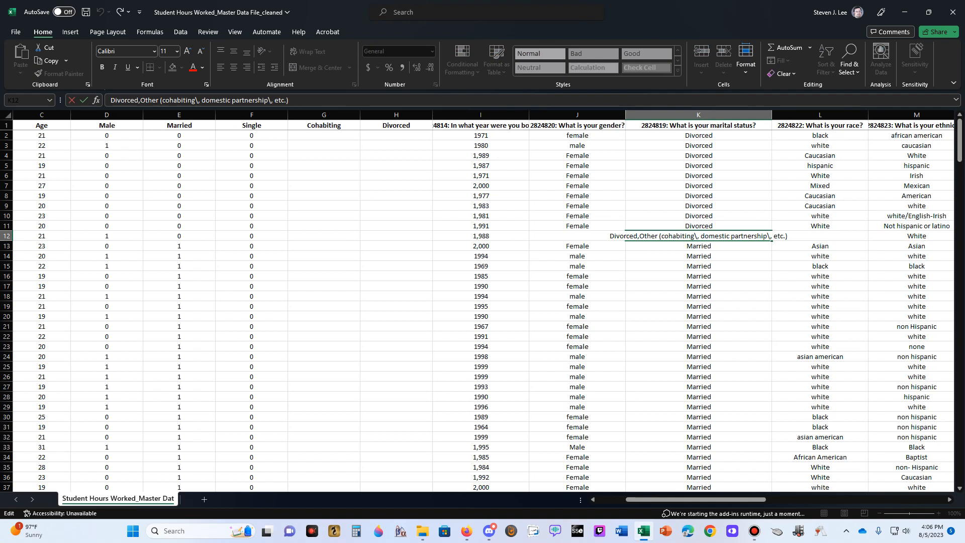
pyautogui.tripleClick(686, 236)
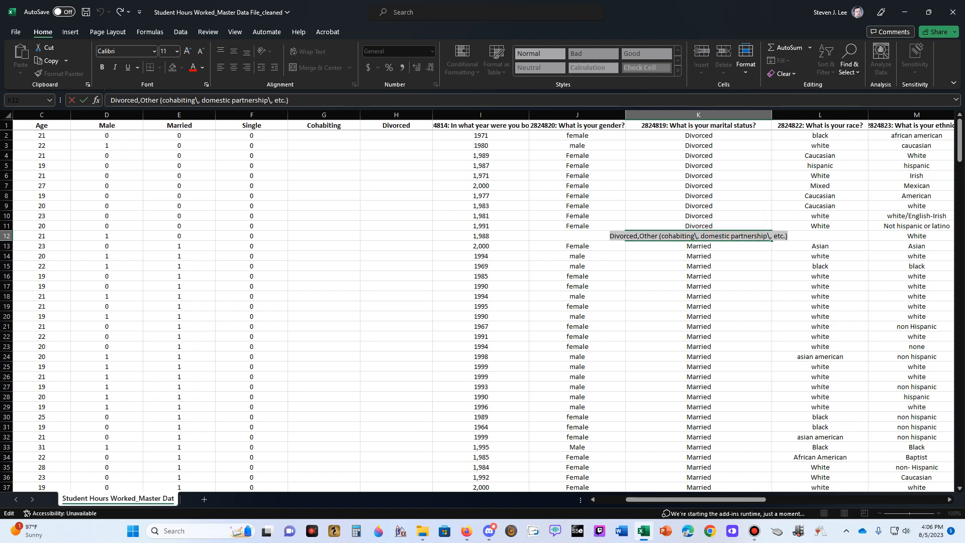
pyautogui.click(690, 226)
pyautogui.doubleClick(689, 236)
pyautogui.doubleClick(689, 236)
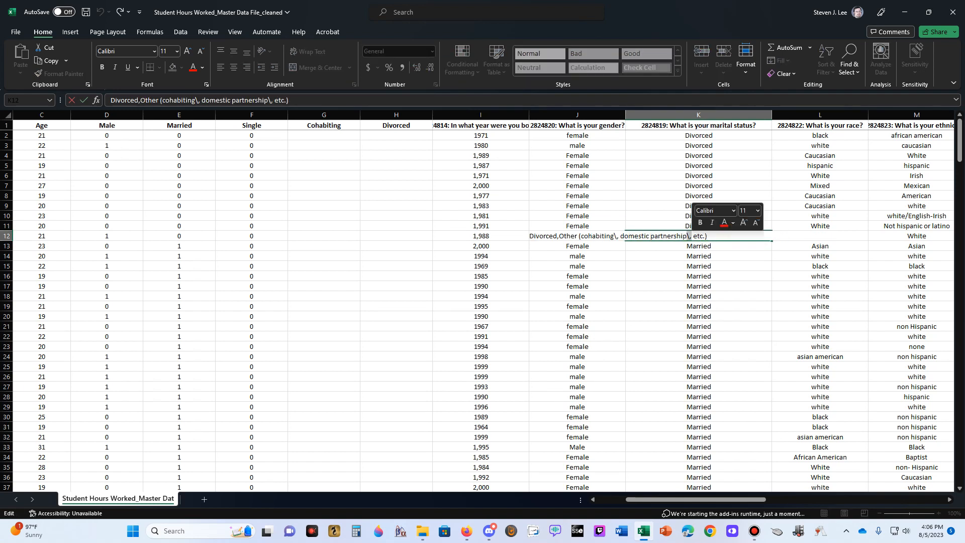
pyautogui.tripleClick(688, 236)
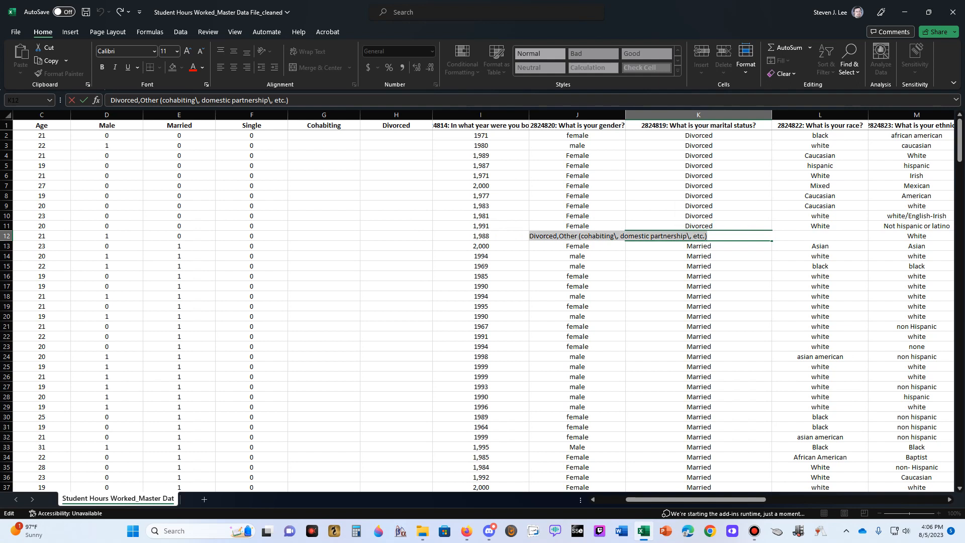
pyautogui.hotkey('ctrl', 'c')
pyautogui.rightClick(668, 235)
pyautogui.click(687, 260)
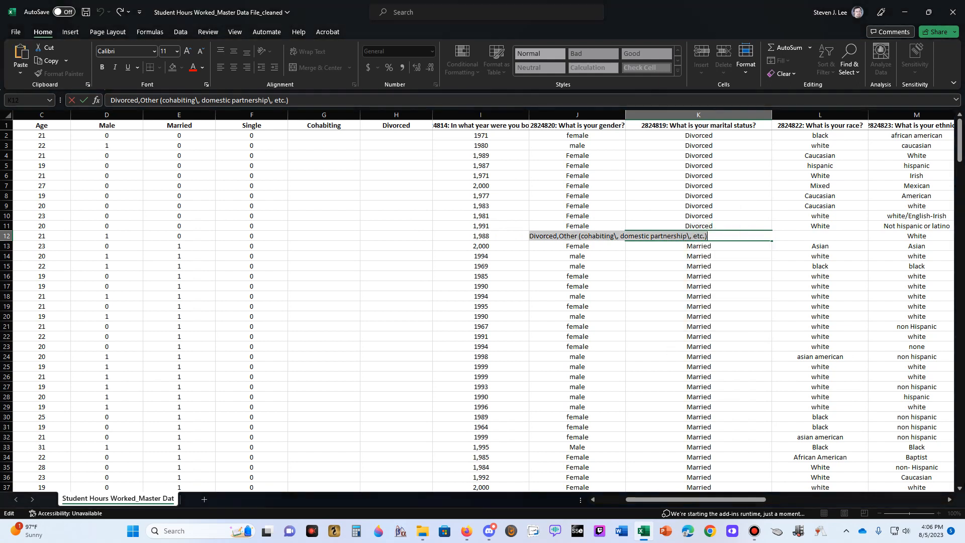
# Enter =IF(K2="Divorced,Other (cohabiting\, domestic partnership\, etc.)",1,0) in G2 using the copied answer and fill it down the Cohabiting column
pyautogui.doubleClick(324, 136)
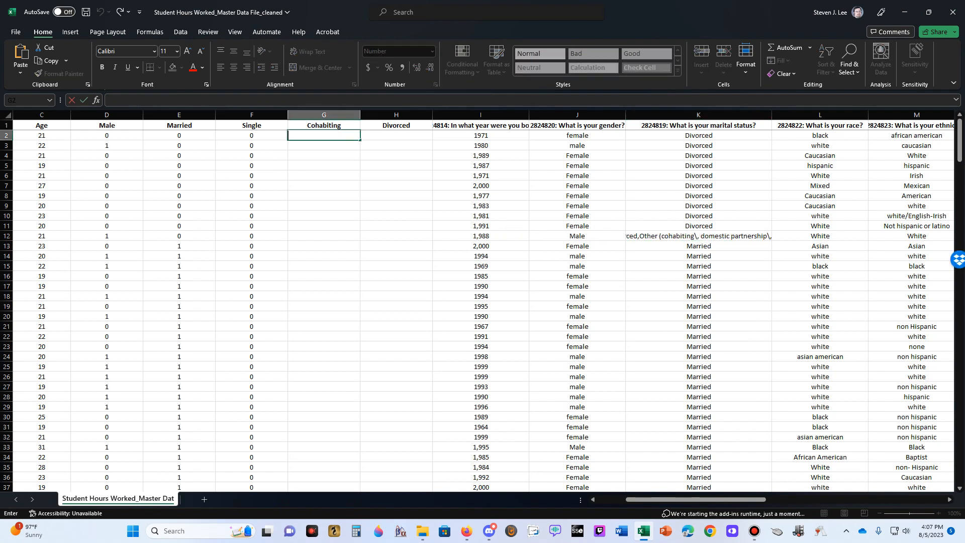
pyautogui.write('=if(')
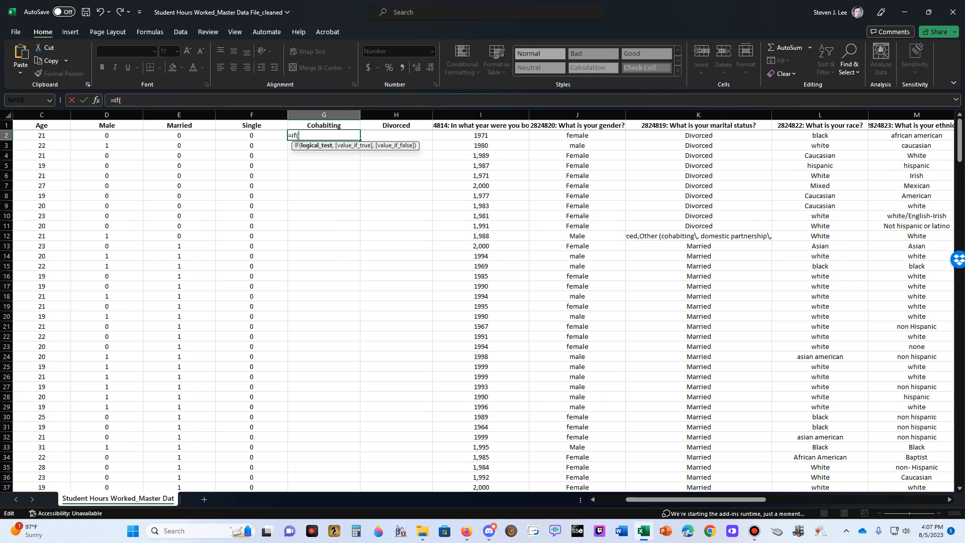
pyautogui.click(699, 135)
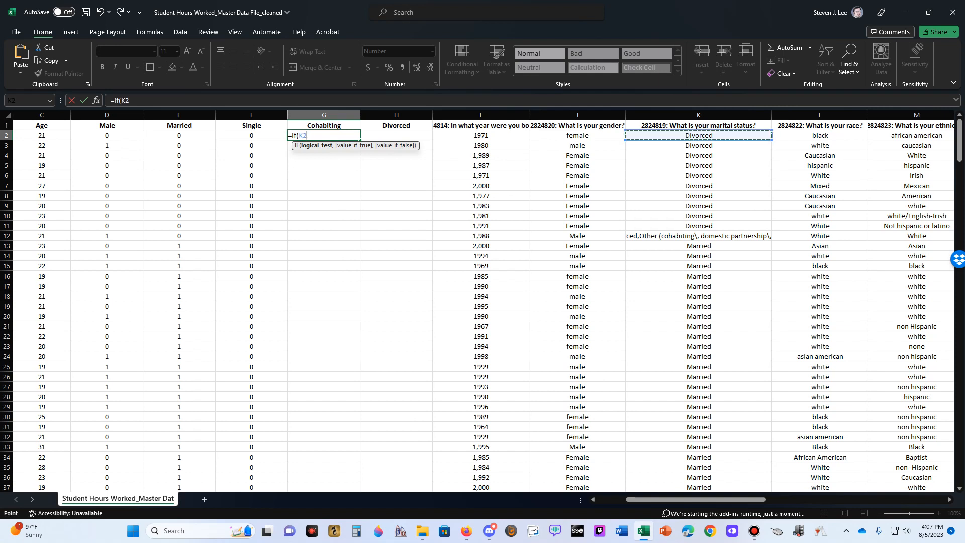
pyautogui.write('="')
pyautogui.hotkey('ctrl', 'v')
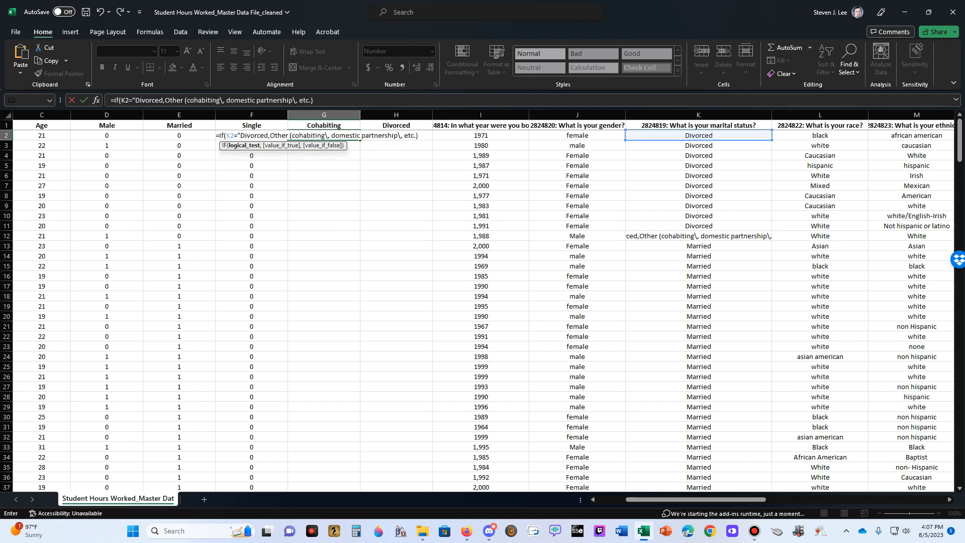
pyautogui.write('",1,0)')
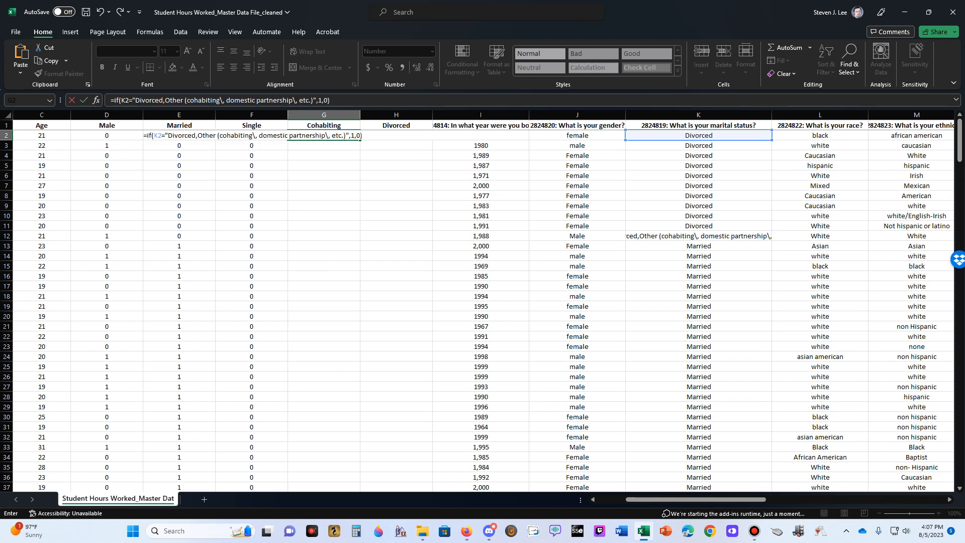
pyautogui.press('Return')
pyautogui.press('Up')
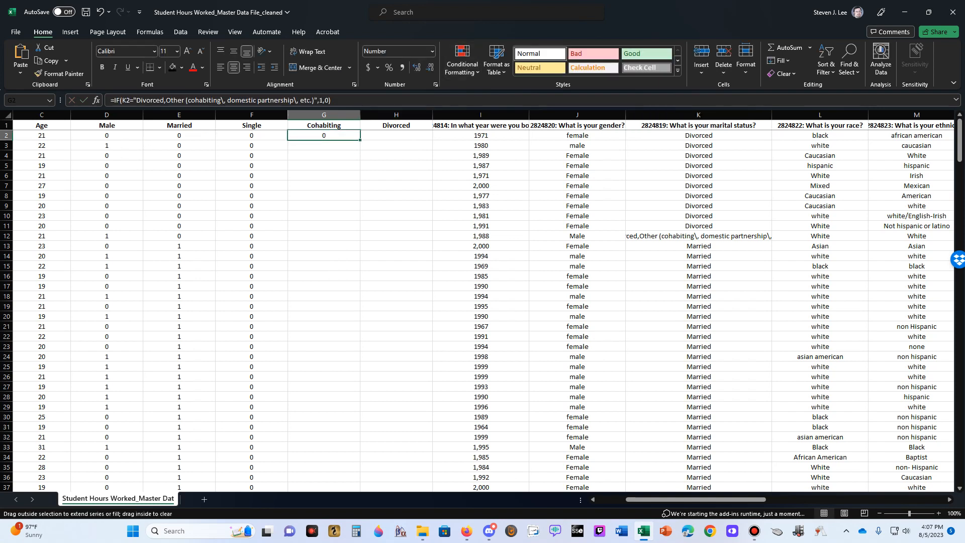
pyautogui.doubleClick(360, 141)
# Compare the Cohabiting and Single codes in row 12 with that respondent's marital status answer
pyautogui.click(324, 236)
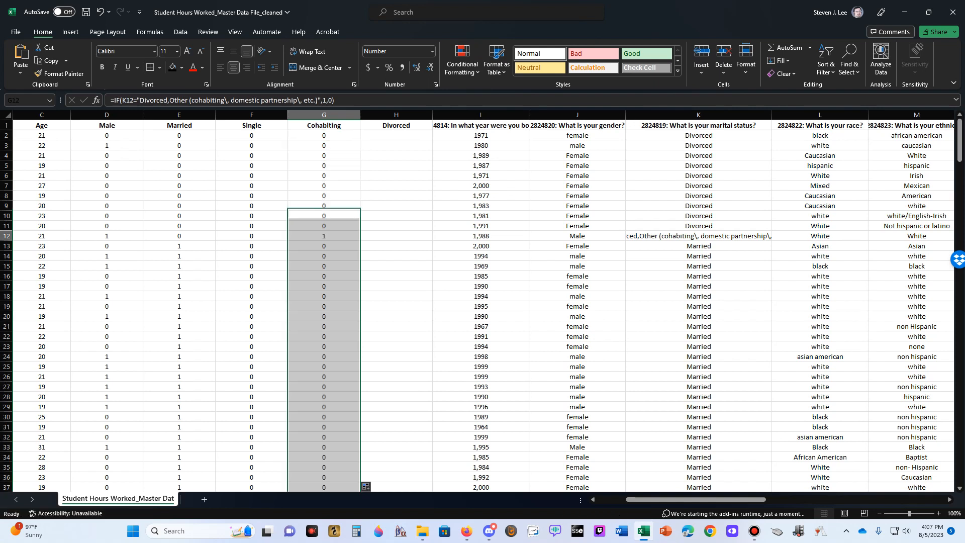
pyautogui.press('Right')
pyautogui.press('Right')
pyautogui.press('Right')
pyautogui.press('Right')
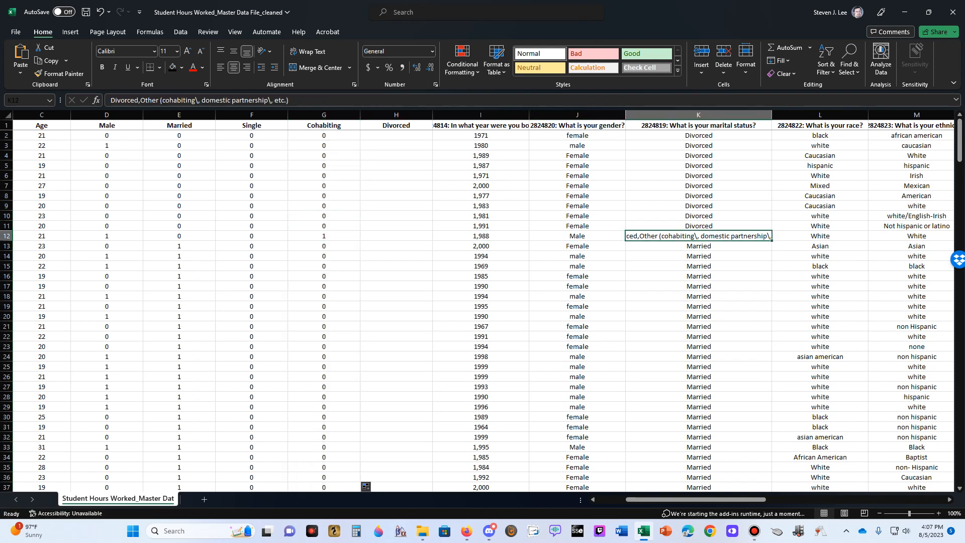
pyautogui.press('Left')
pyautogui.press('Left')
pyautogui.press('Left')
pyautogui.press('Up')
pyautogui.press('Left')
pyautogui.press('Left')
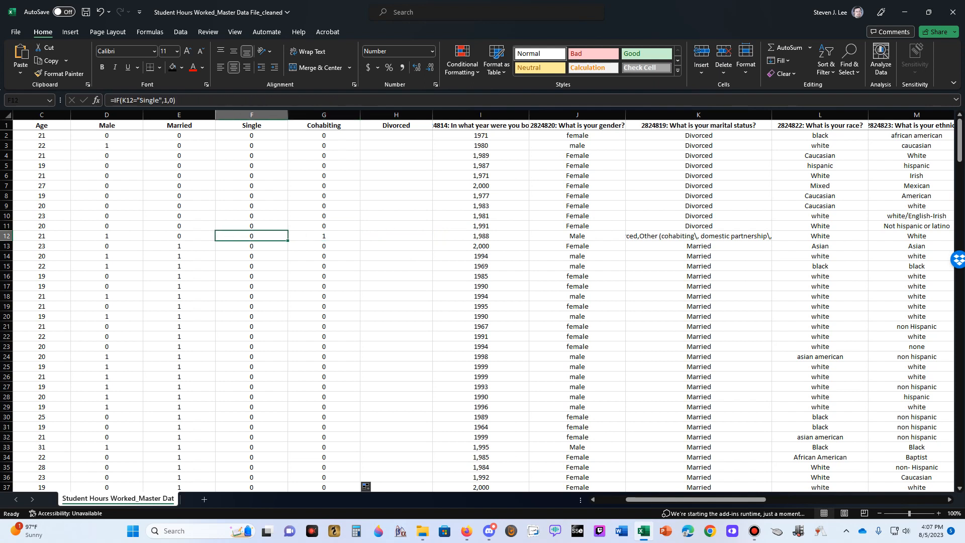
# Examine the Single and Cohabiting codes further down the sheet against the Married, Other and Single answers
pyautogui.press('Down')
pyautogui.press('Down')
pyautogui.press('Down')
pyautogui.press('Down')
pyautogui.press('Down')
pyautogui.press('Down')
pyautogui.press('Down')
pyautogui.press('Down')
pyautogui.press('Down')
pyautogui.press('Down')
pyautogui.press('Down')
pyautogui.press('Down')
pyautogui.press('Down')
pyautogui.press('Down')
pyautogui.press('Down')
pyautogui.press('Down')
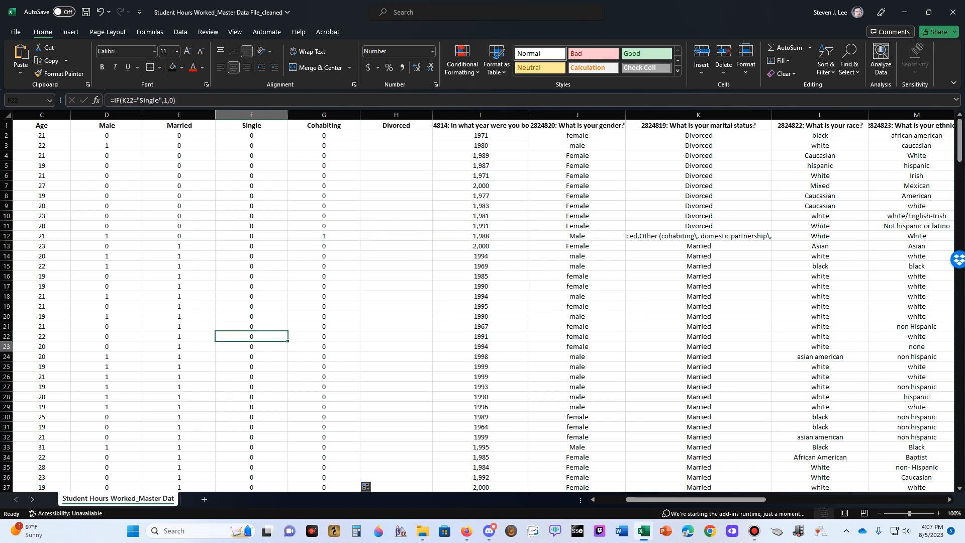
pyautogui.press('Down')
pyautogui.press('Down')
pyautogui.press('Down')
pyautogui.press('Down')
pyautogui.press('Down')
pyautogui.press('Down')
pyautogui.press('Down')
pyautogui.press('Down')
pyautogui.press('Down')
pyautogui.press('Down')
pyautogui.press('Down')
pyautogui.press('Down')
pyautogui.press('Down')
pyautogui.press('Down')
pyautogui.press('Down')
pyautogui.press('Down')
pyautogui.press('Down')
pyautogui.press('Down')
pyautogui.press('Down')
pyautogui.press('Down')
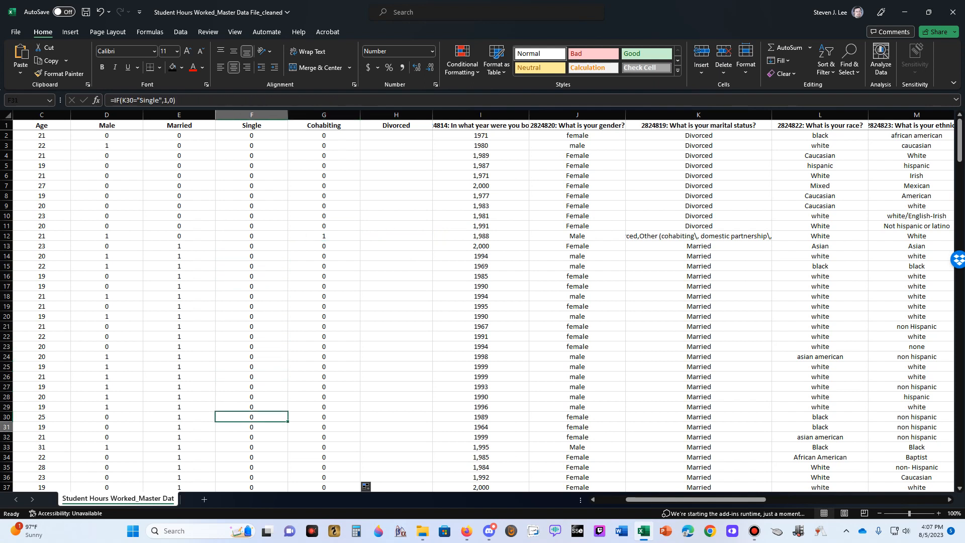
pyautogui.press('Down')
pyautogui.press('Down')
pyautogui.press('Down')
pyautogui.press('Down')
pyautogui.press('Down')
pyautogui.press('Down')
pyautogui.press('Down')
pyautogui.press('Down')
pyautogui.press('Down')
pyautogui.press('Down')
pyautogui.press('Down')
pyautogui.press('Down')
pyautogui.press('Down')
pyautogui.press('Down')
pyautogui.press('Down')
pyautogui.press('Down')
pyautogui.press('Down')
pyautogui.press('Down')
pyautogui.press('Down')
pyautogui.press('Down')
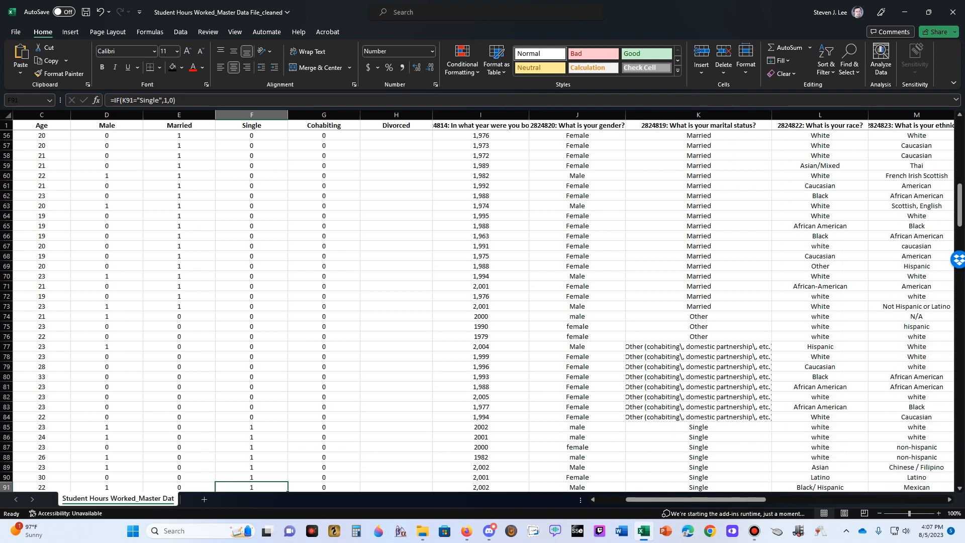
pyautogui.press('Right')
pyautogui.press('Right')
pyautogui.press('Right')
pyautogui.press('Right')
pyautogui.press('Right')
pyautogui.press('Left')
pyautogui.press('Left')
pyautogui.press('Left')
pyautogui.press('Left')
pyautogui.press('Left')
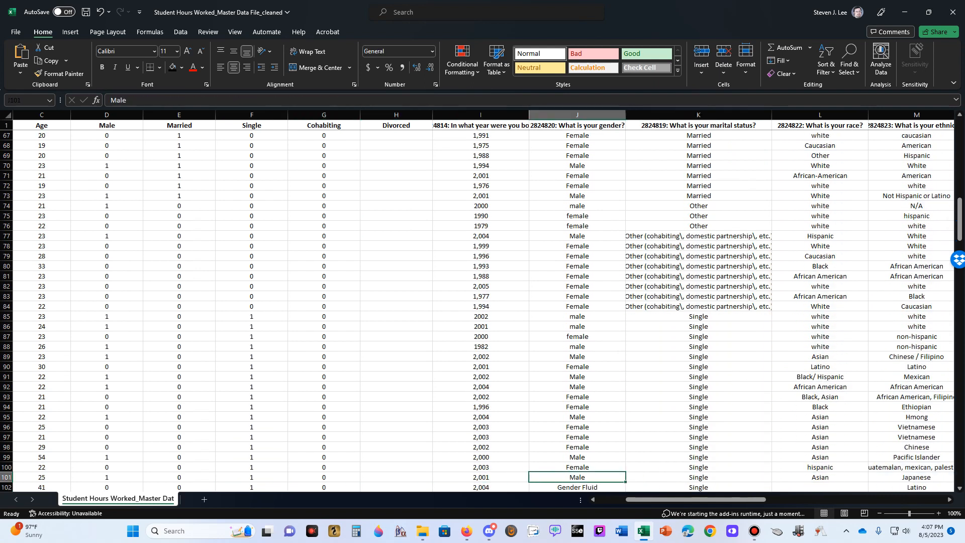
pyautogui.press('Up')
pyautogui.press('Up')
pyautogui.press('Up')
pyautogui.press('Up')
pyautogui.press('Up')
pyautogui.press('Up')
pyautogui.press('Up')
pyautogui.press('Up')
pyautogui.press('Up')
pyautogui.press('Up')
pyautogui.press('Up')
pyautogui.press('Up')
pyautogui.press('Up')
pyautogui.press('Up')
pyautogui.press('Up')
pyautogui.press('Up')
pyautogui.press('Up')
pyautogui.press('Up')
pyautogui.press('Up')
pyautogui.press('Up')
pyautogui.press('Up')
pyautogui.press('Up')
pyautogui.press('Up')
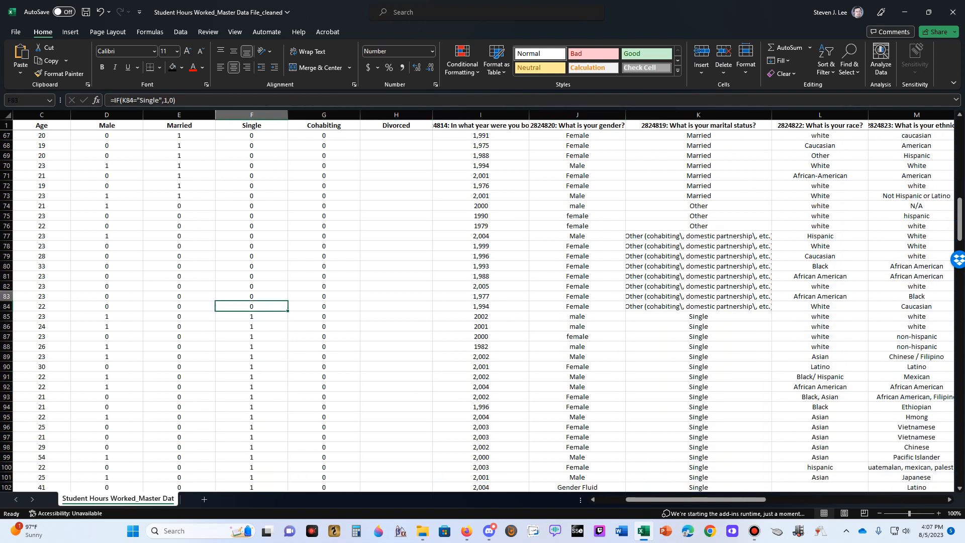
pyautogui.press('Up')
pyautogui.press('Up')
pyautogui.press('Up')
pyautogui.press('Up')
pyautogui.press('Up')
pyautogui.press('Up')
pyautogui.press('Up')
pyautogui.press('Up')
pyautogui.press('Up')
pyautogui.press('Up')
pyautogui.press('Up')
pyautogui.press('Up')
pyautogui.press('Up')
pyautogui.press('Up')
pyautogui.press('Up')
pyautogui.press('Up')
pyautogui.press('Up')
pyautogui.press('Up')
pyautogui.press('Up')
pyautogui.press('Up')
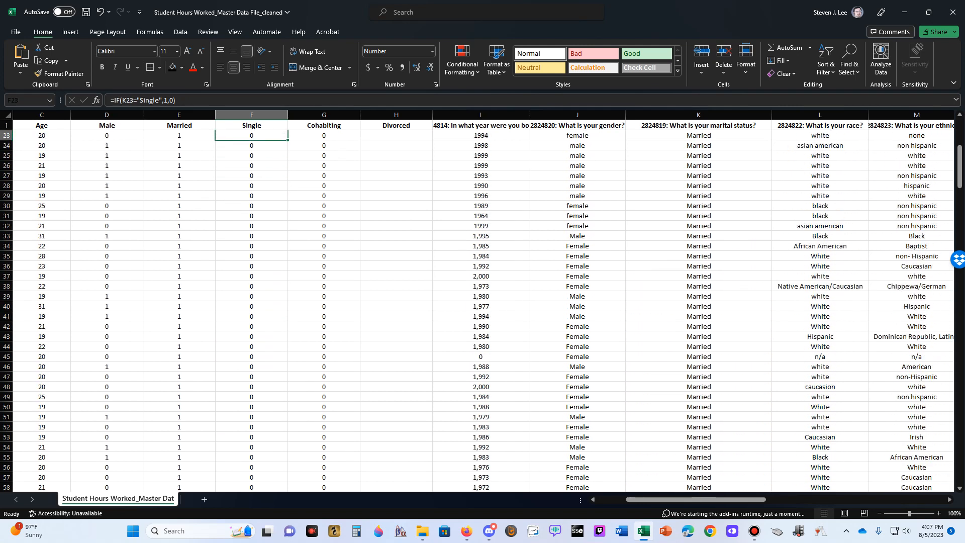
# Enter the formula =IF(K2="Divorced",1,0) in H2 to code the Divorced dummy variable from the marital status answer
pyautogui.press('Right')
pyautogui.press('Right')
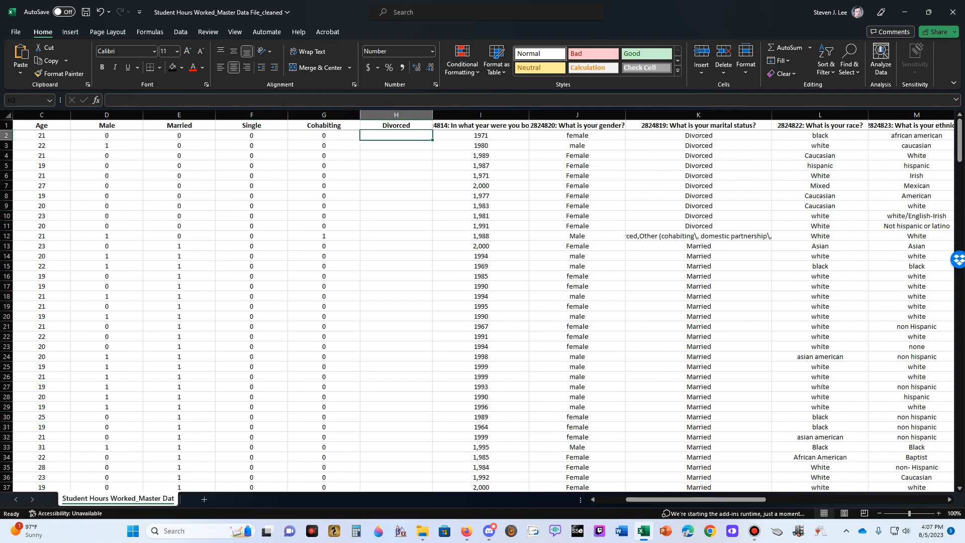
pyautogui.write('=if(')
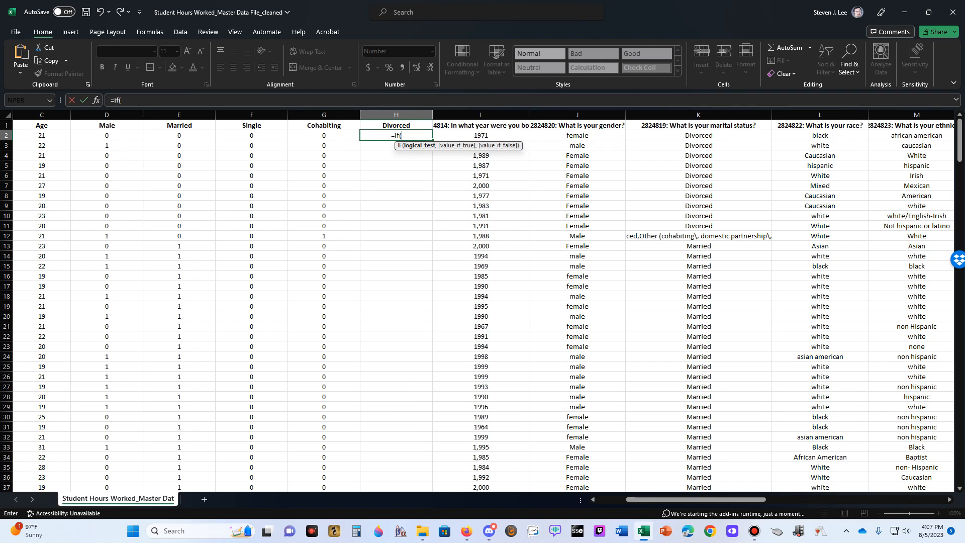
pyautogui.click(698, 135)
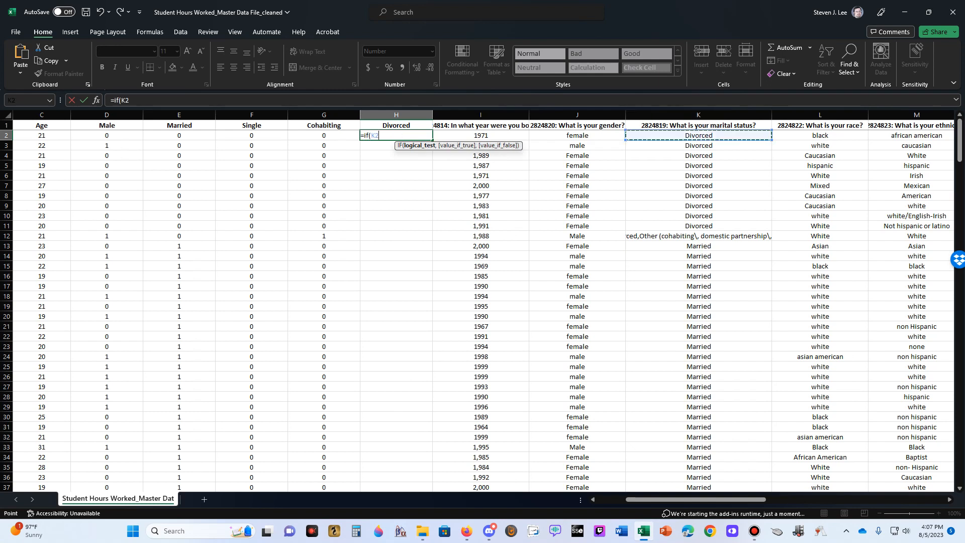
pyautogui.write('="D')
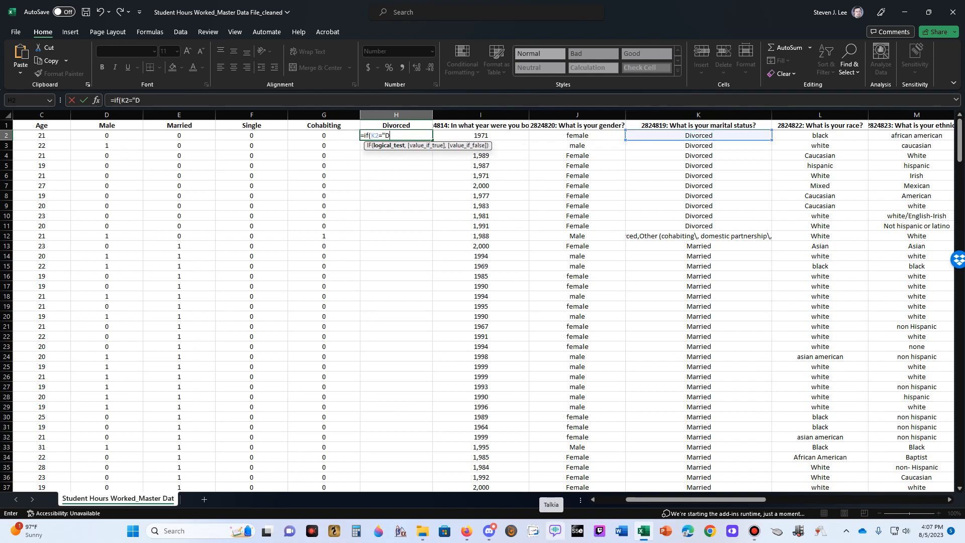
pyautogui.write('ivorced",1,0')
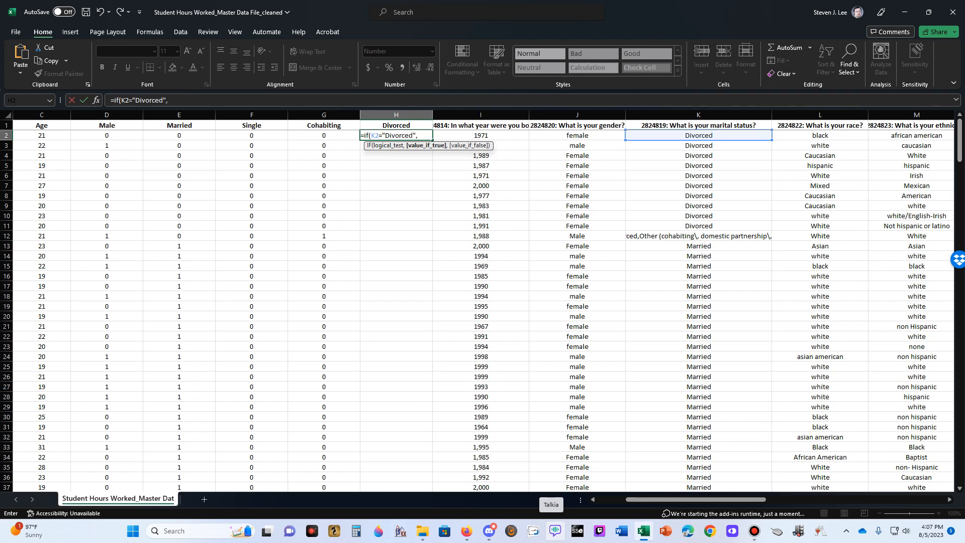
pyautogui.hotkey('ctrl', 'Return')
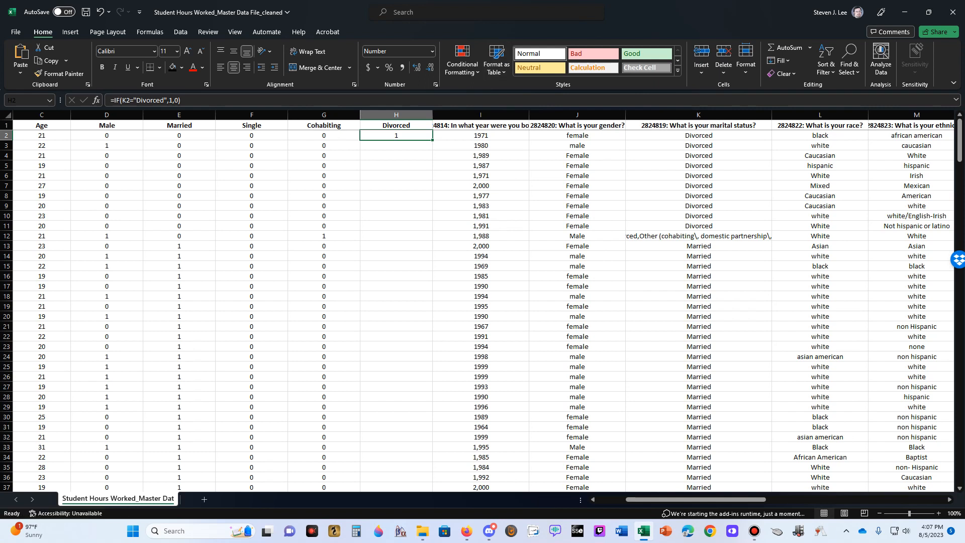
# Fill the Divorced formula down column H for all respondents and select the whole Married column
pyautogui.doubleClick(432, 141)
pyautogui.click(396, 286)
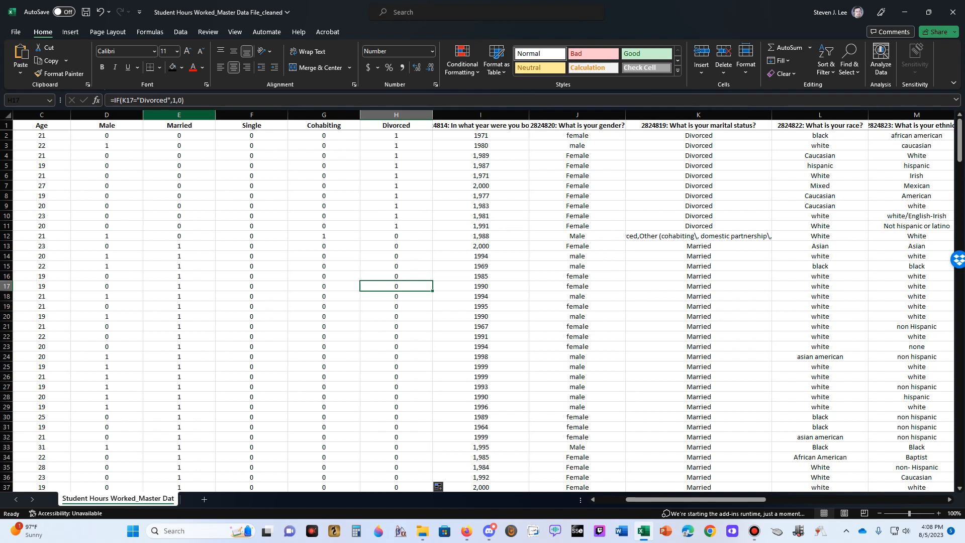
pyautogui.click(179, 115)
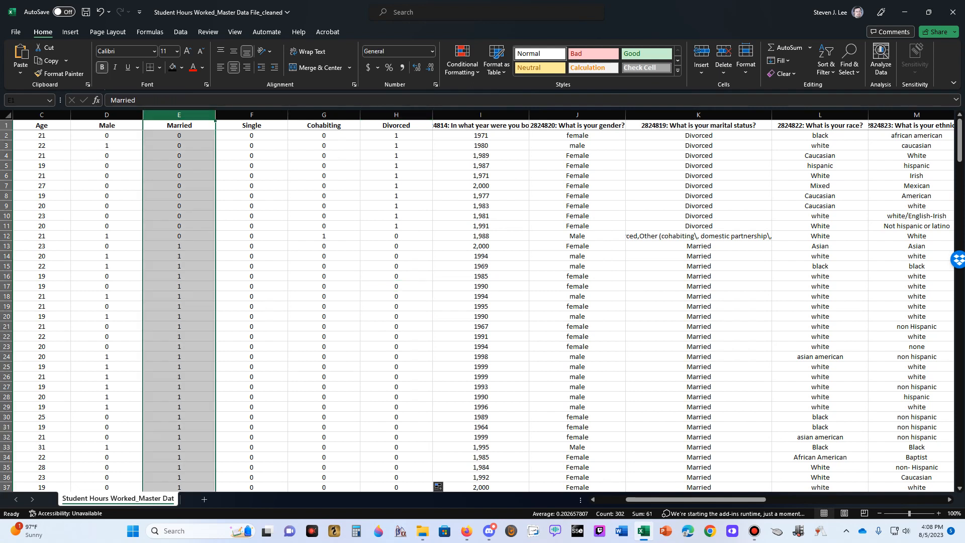